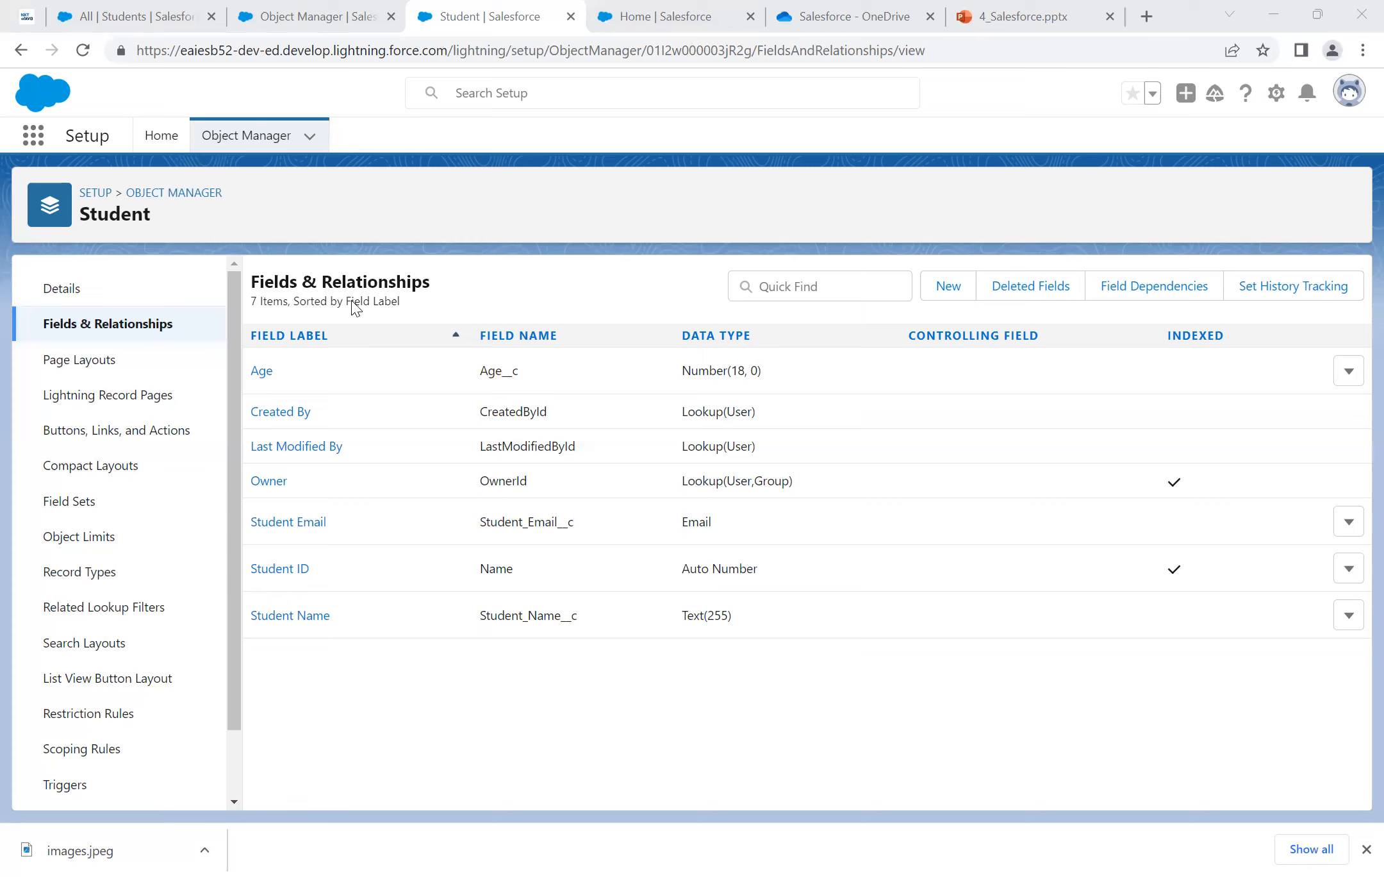
Step: Start a new custom field on Student with the Picklist data type
left_click(958, 295)
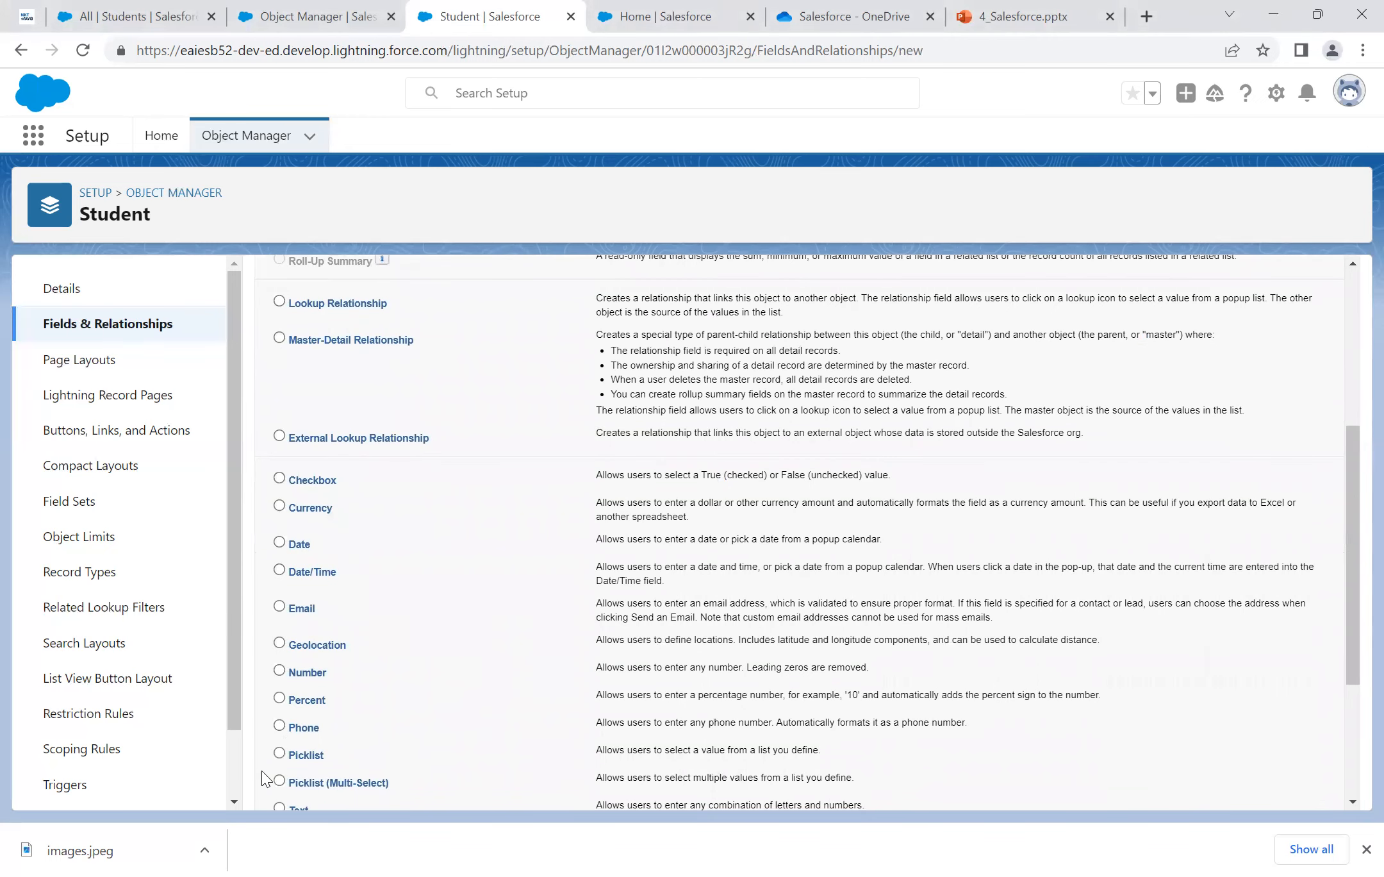
left_click(279, 752)
scroll(1192, 712, "down", 3)
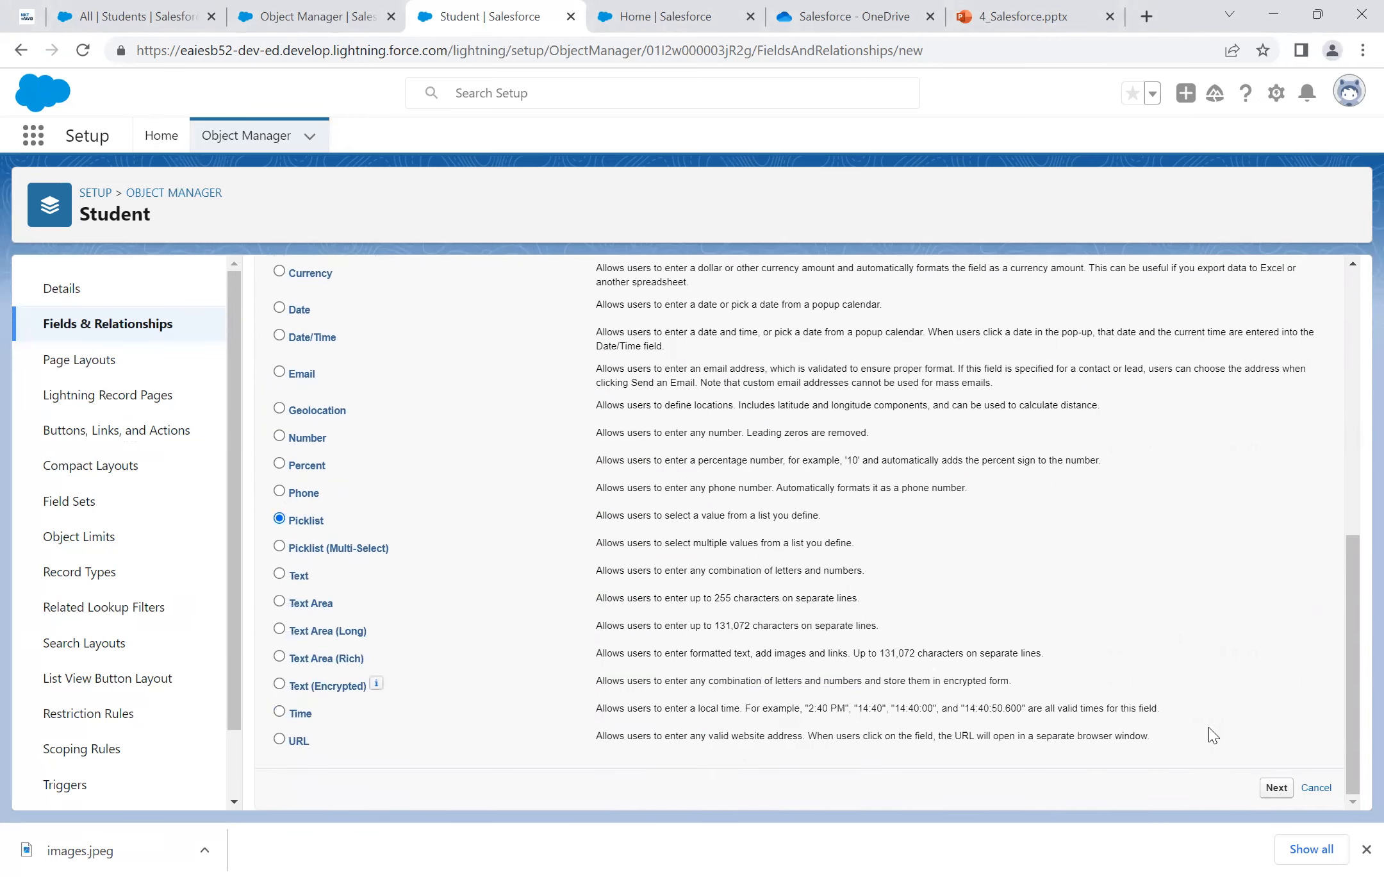
left_click(1275, 788)
Step: Label the field Hobbies, let the Field Name auto-fill, and have it use its own values
left_click(589, 422)
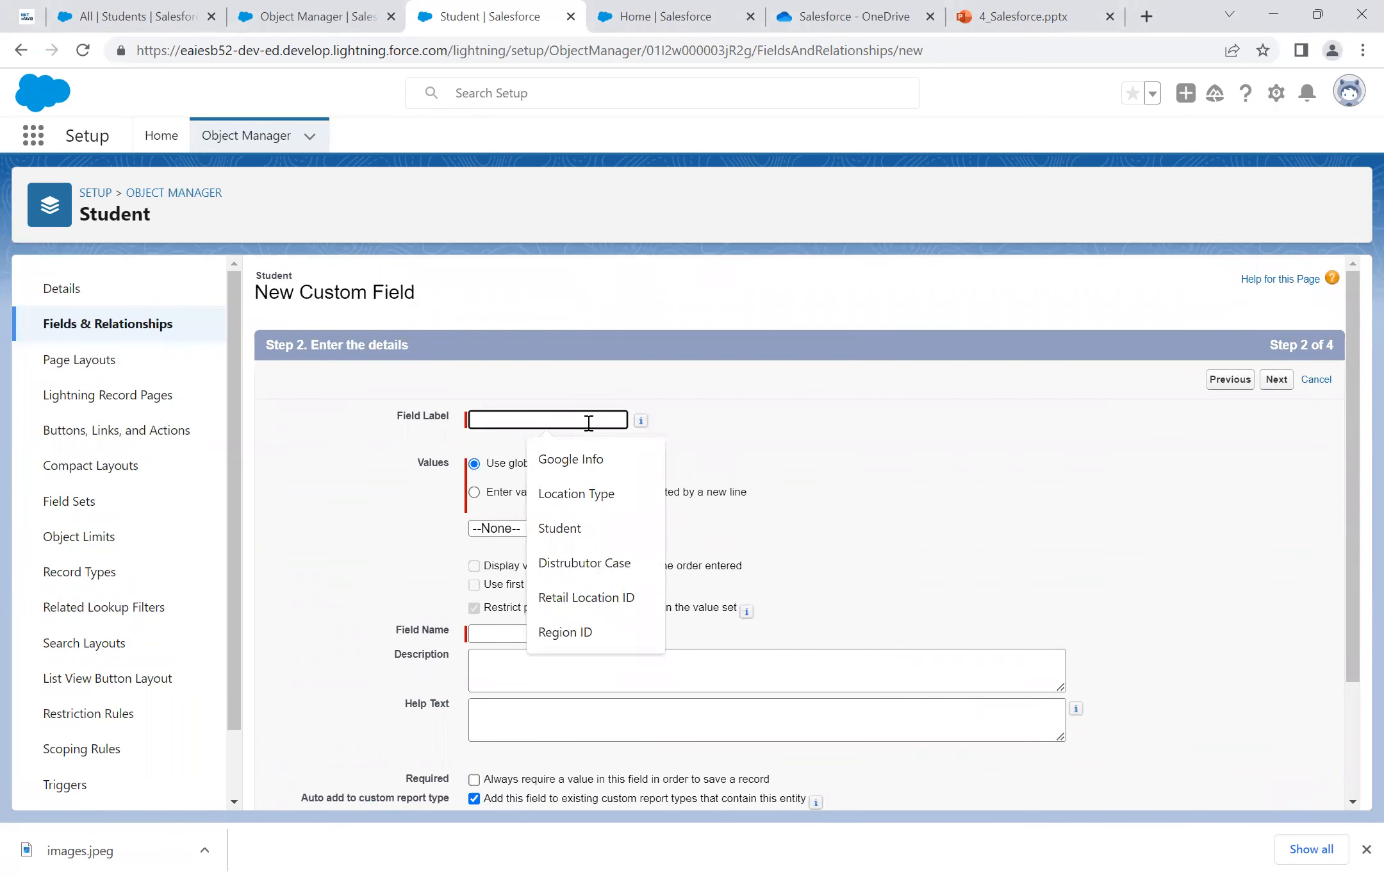
type("Hobbies")
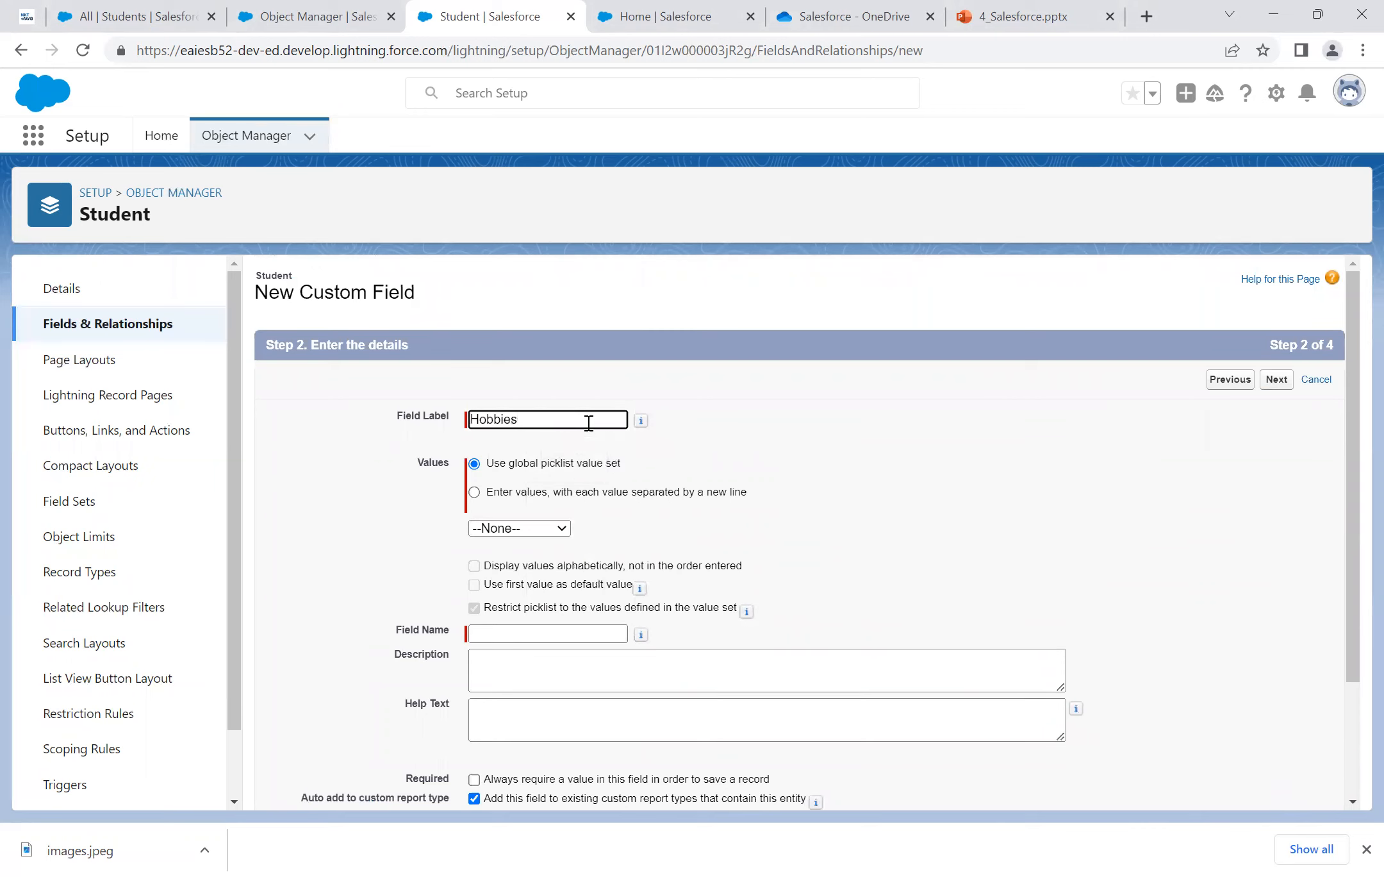
left_click(734, 478)
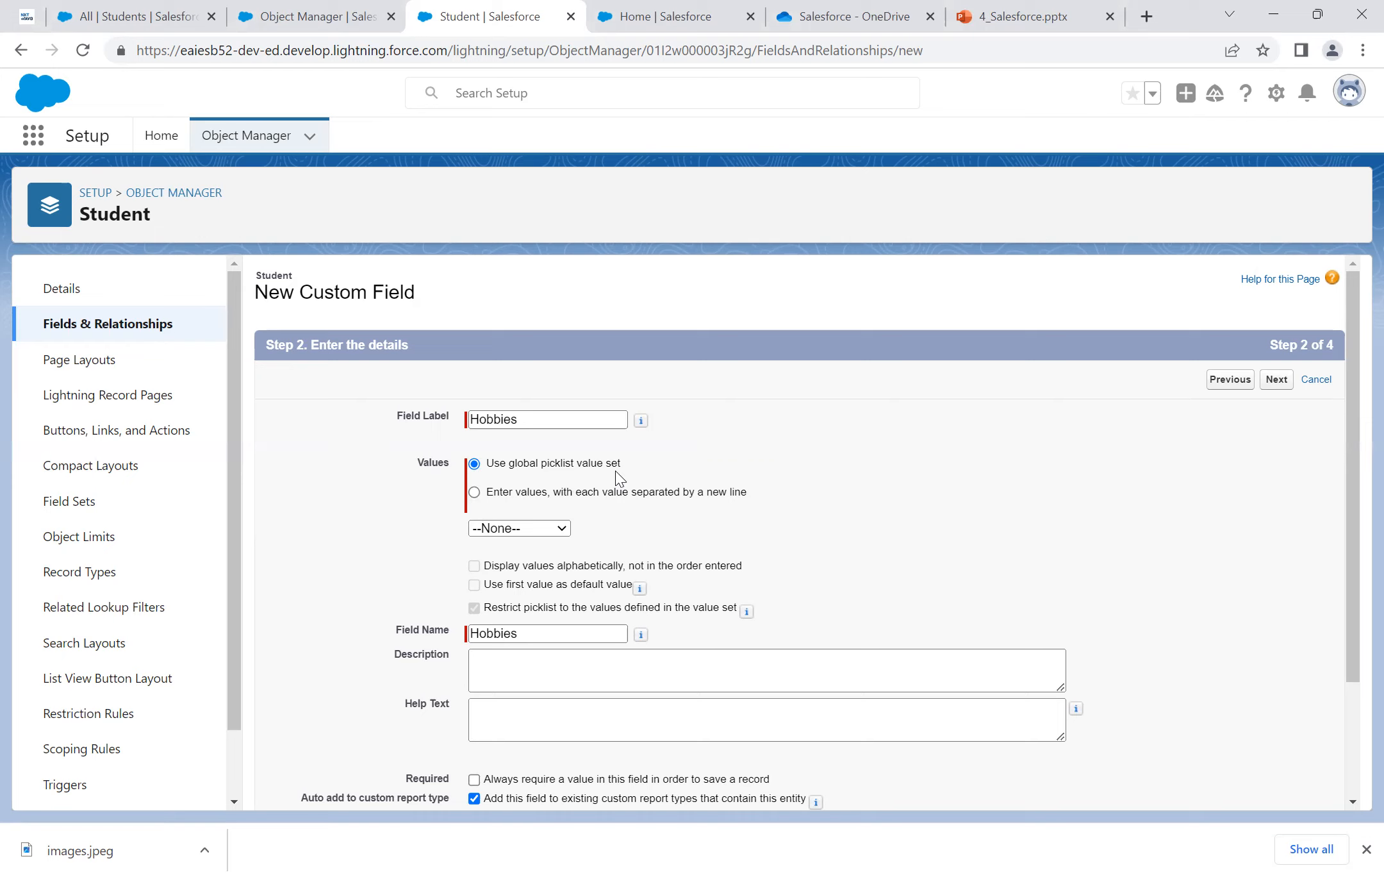
left_click(475, 492)
Step: Enter the Hobbies values Singing, Dancing, Playing Cricket and Reading, one per line
left_click(556, 587)
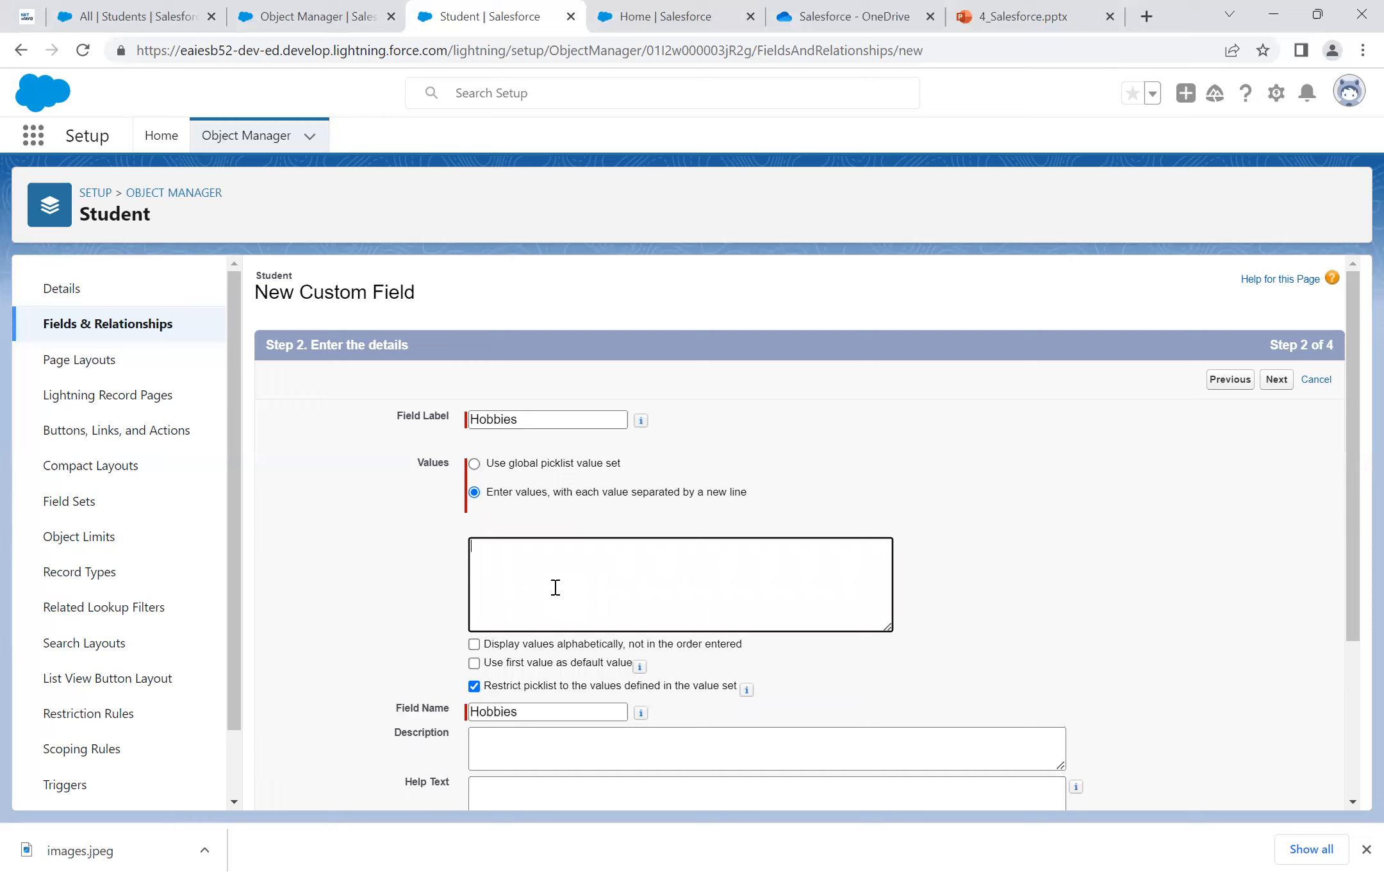
type("Singing")
key("Return")
type("Dancing Sprt")
key("BackSpace")
key("BackSpace")
key("BackSpace")
type("Playing C")
key("BackSpace")
type("Cricket")
key("Return")
type("R")
key("BackSpace")
type("R")
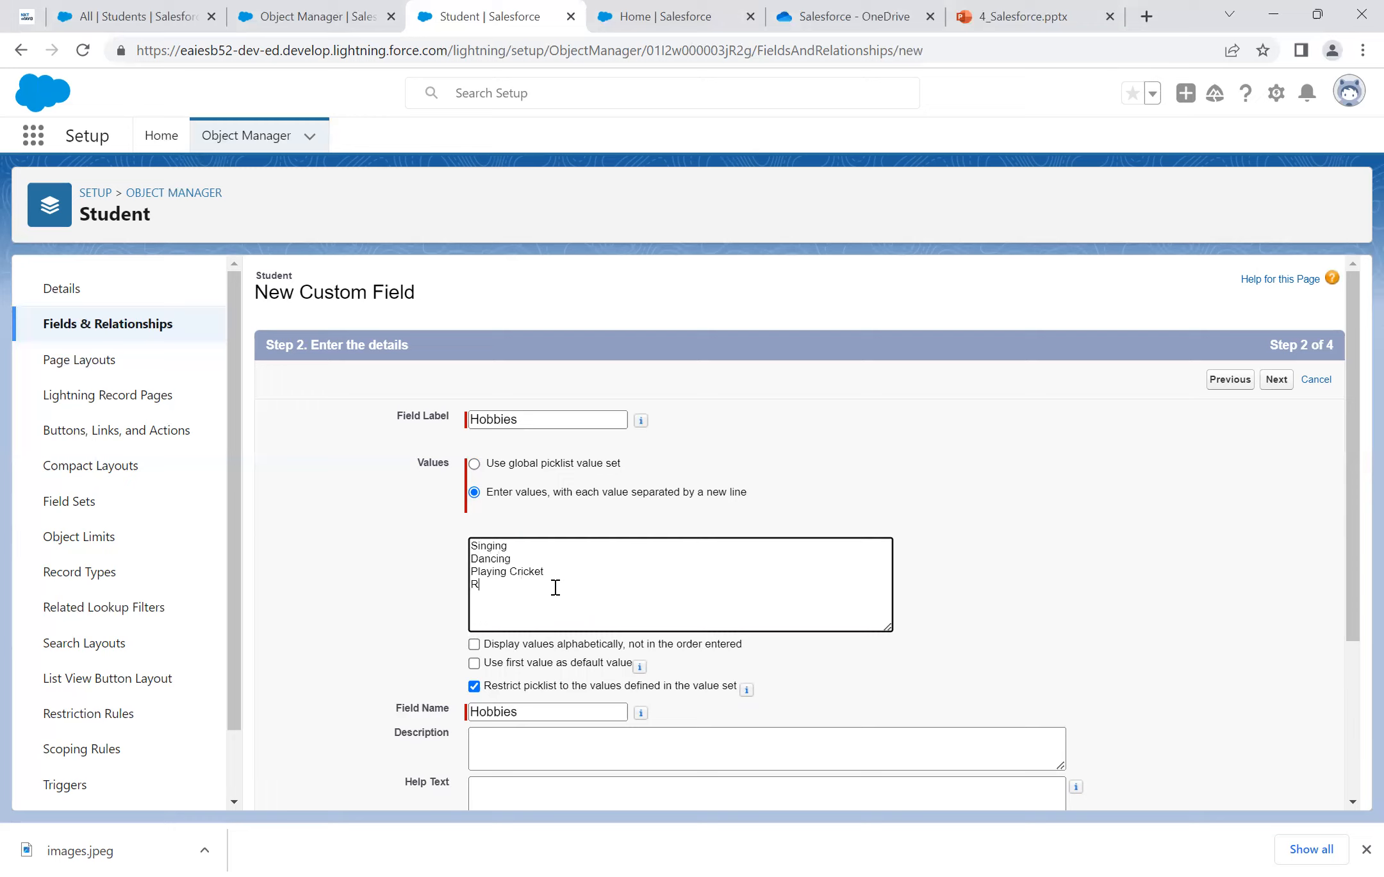
type("eading")
scroll(696, 578, "down", 1)
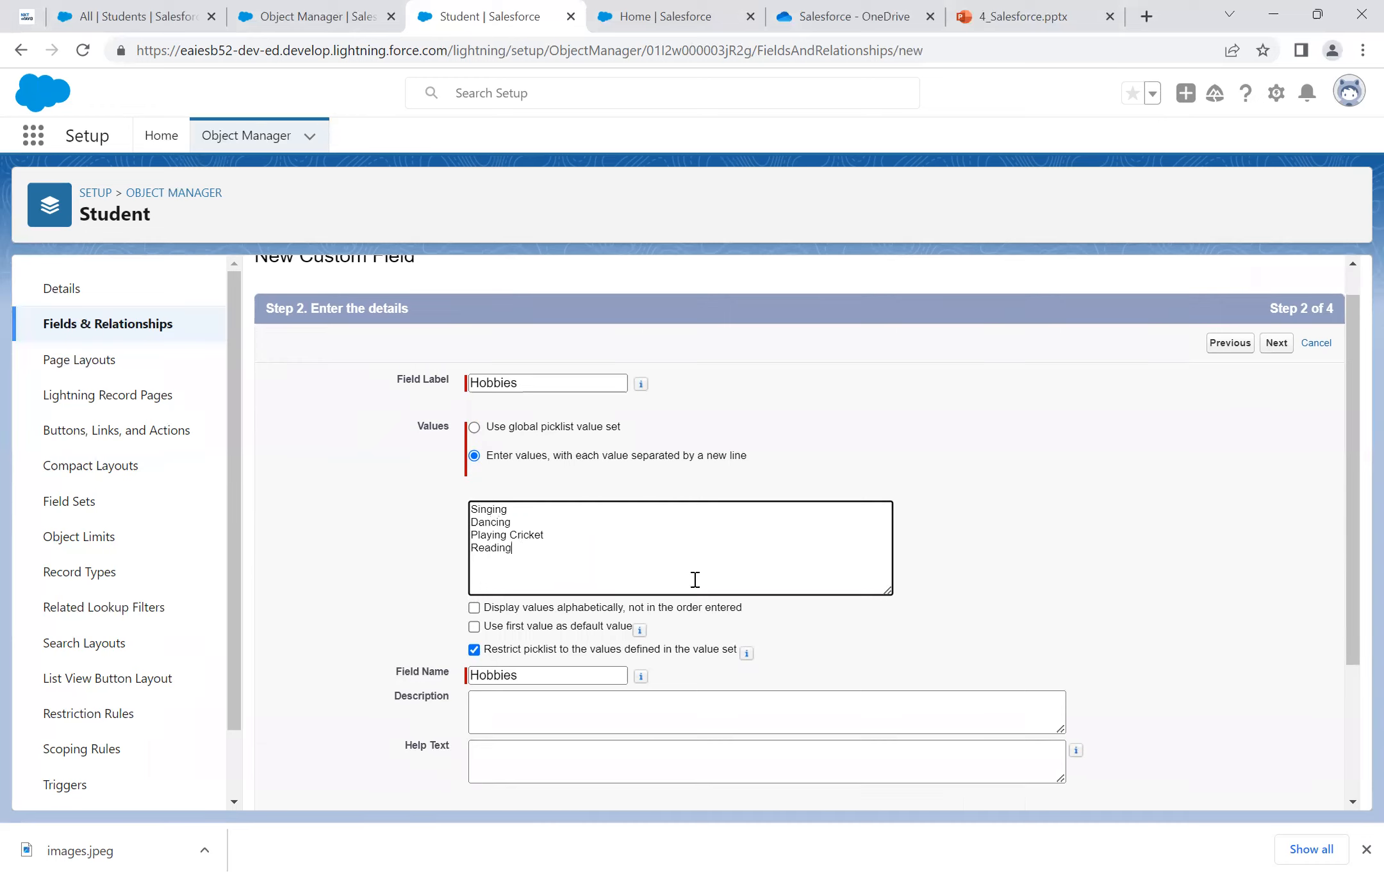
Step: Accept the default field-level security and page layouts, save Hobbies, and go to the Students list
left_click(1279, 343)
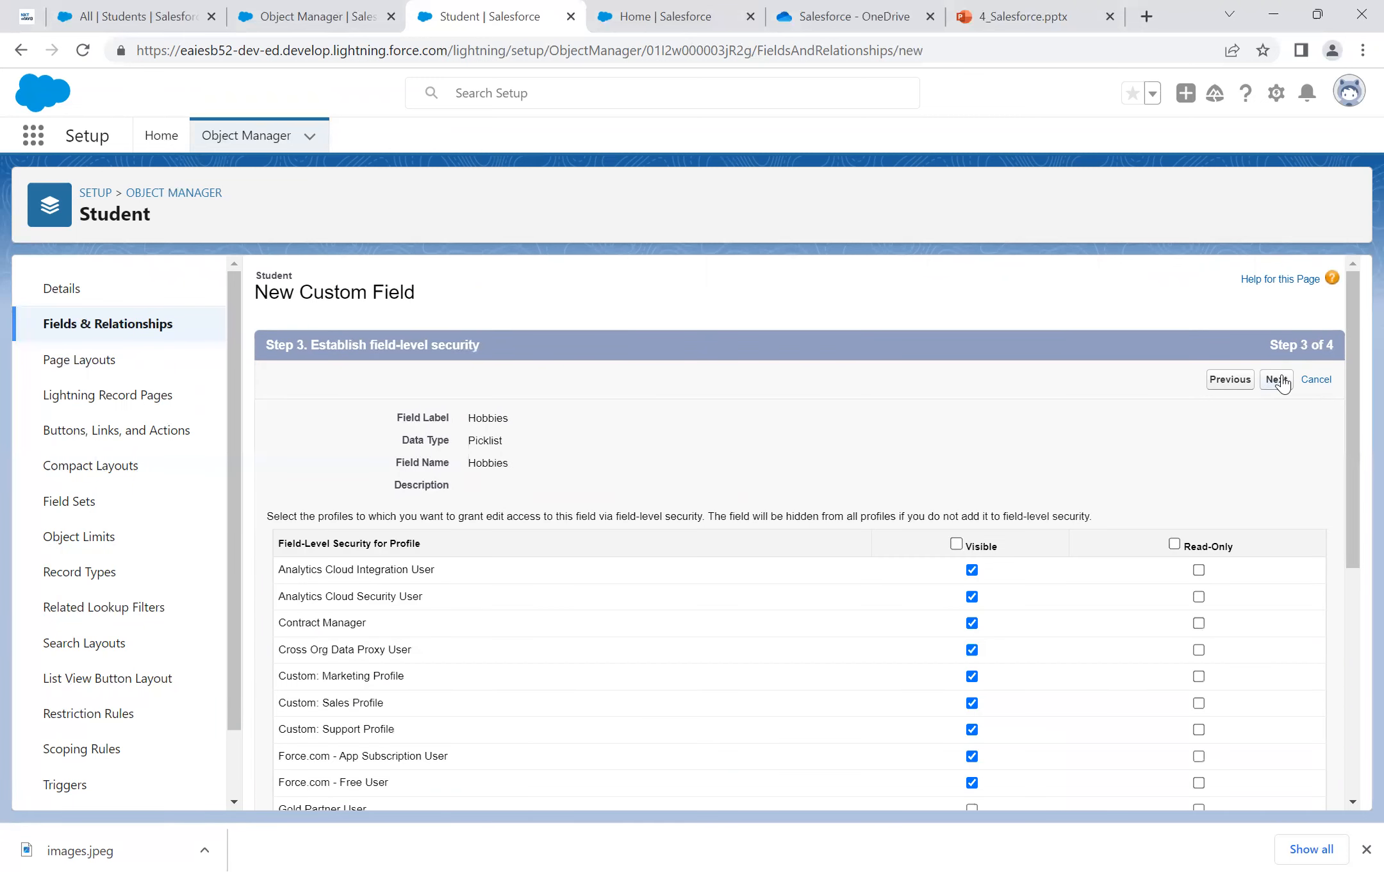
left_click(1276, 379)
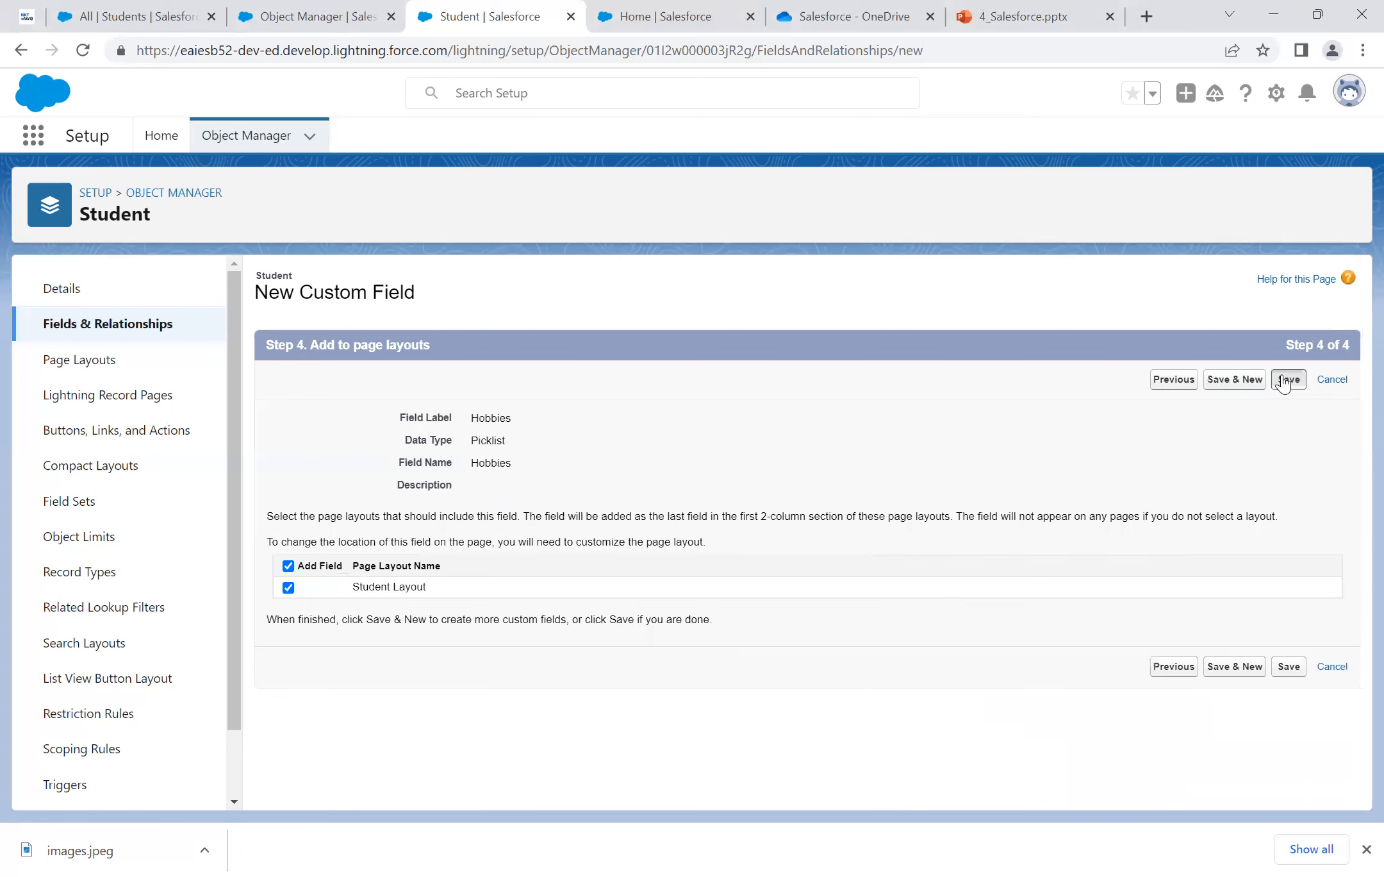
left_click(1287, 379)
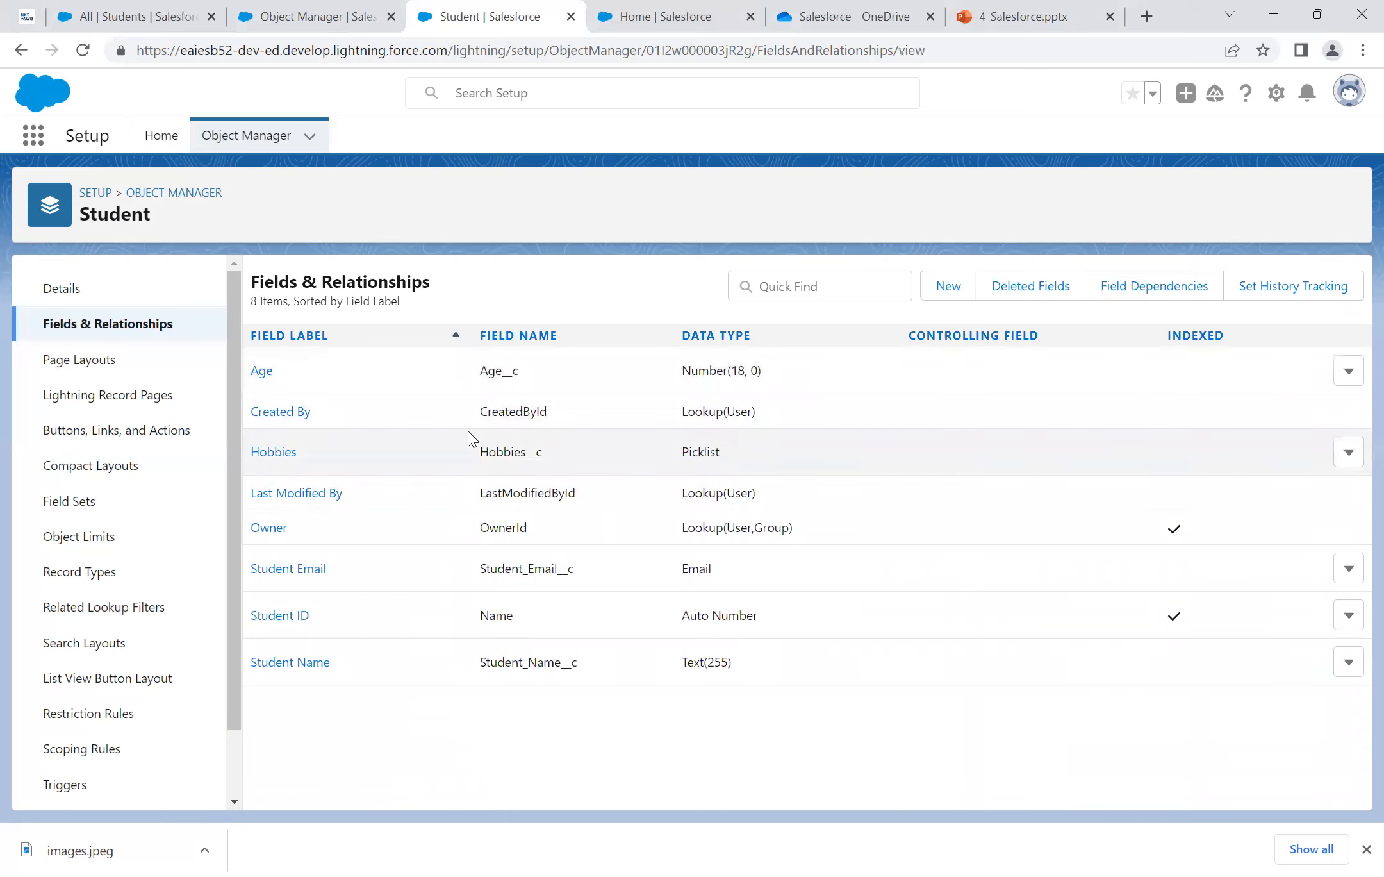
left_click(152, 9)
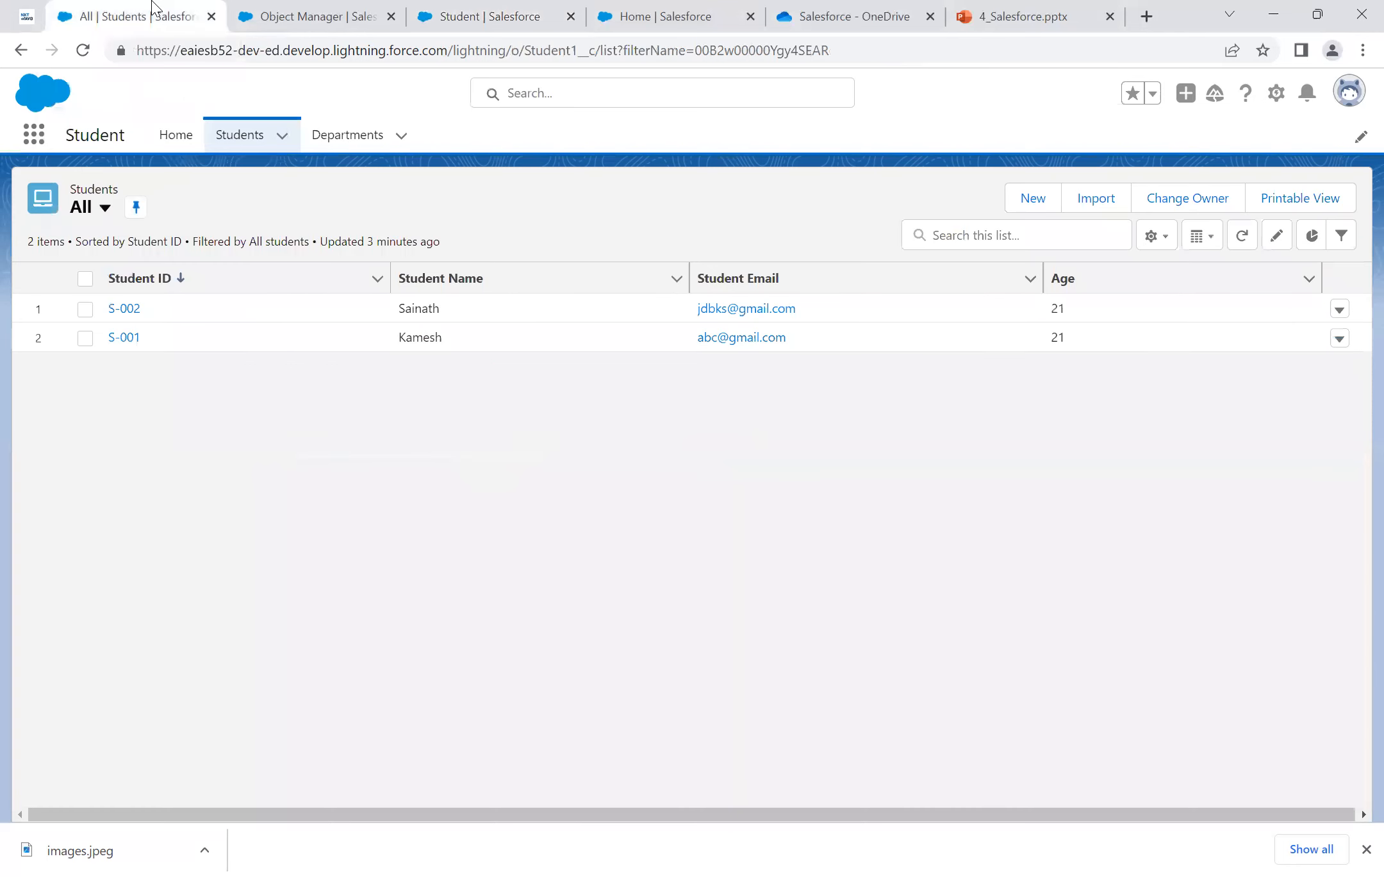
Step: Reload the Students list and open a new student form, checking the Hobbies options
left_click(82, 50)
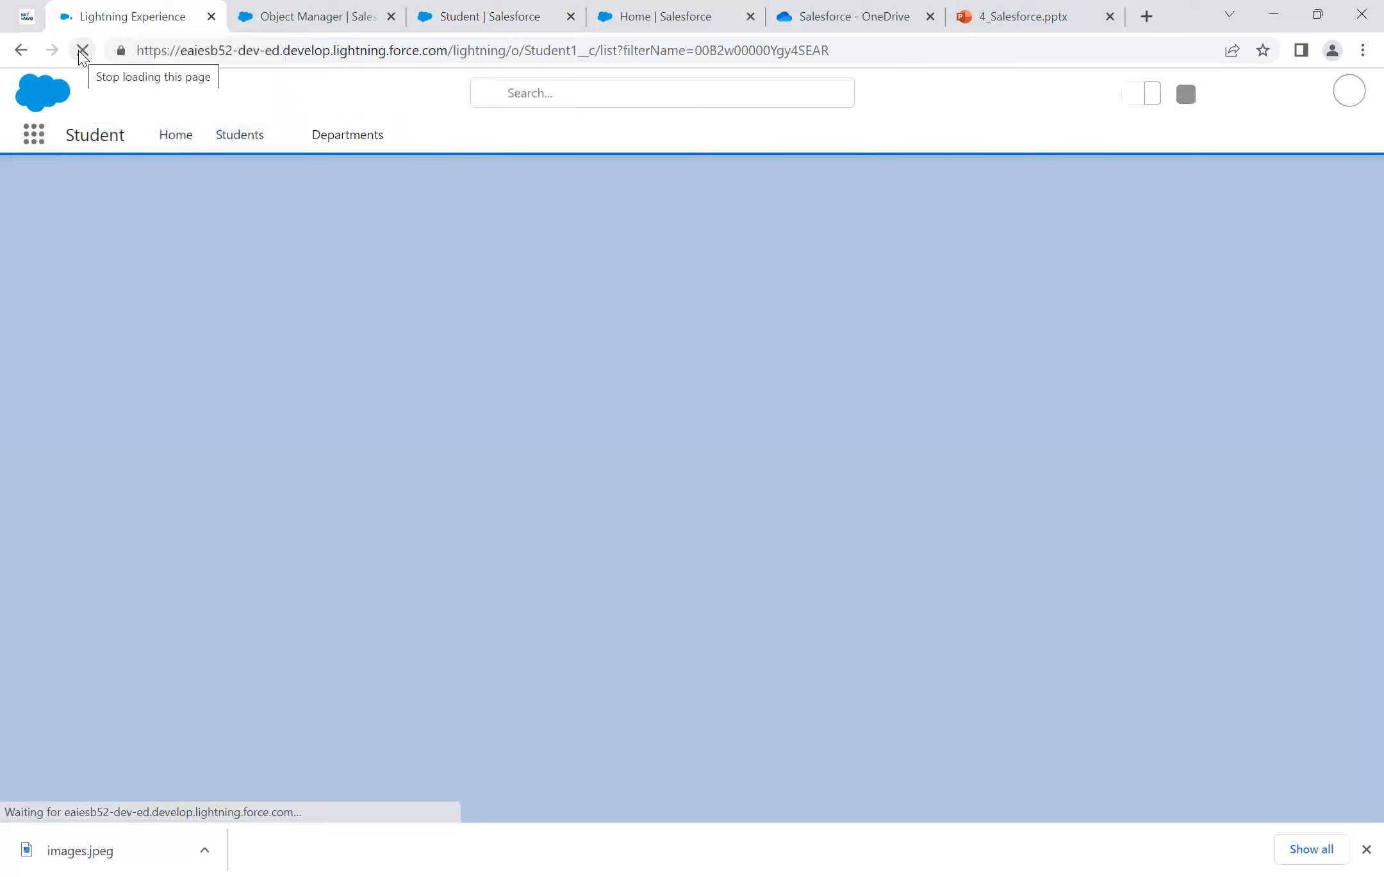
left_click(1044, 204)
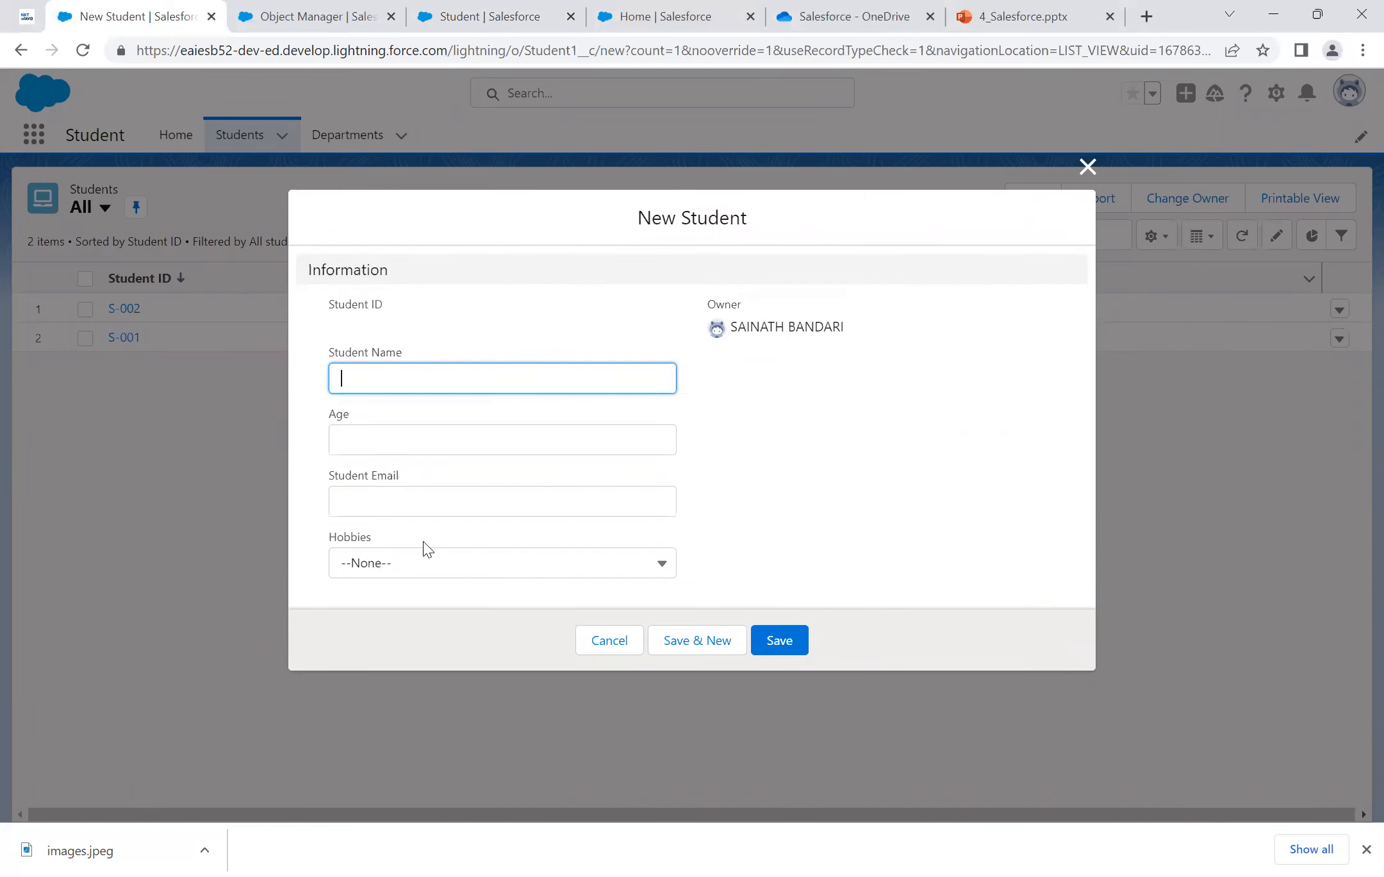
left_click(430, 579)
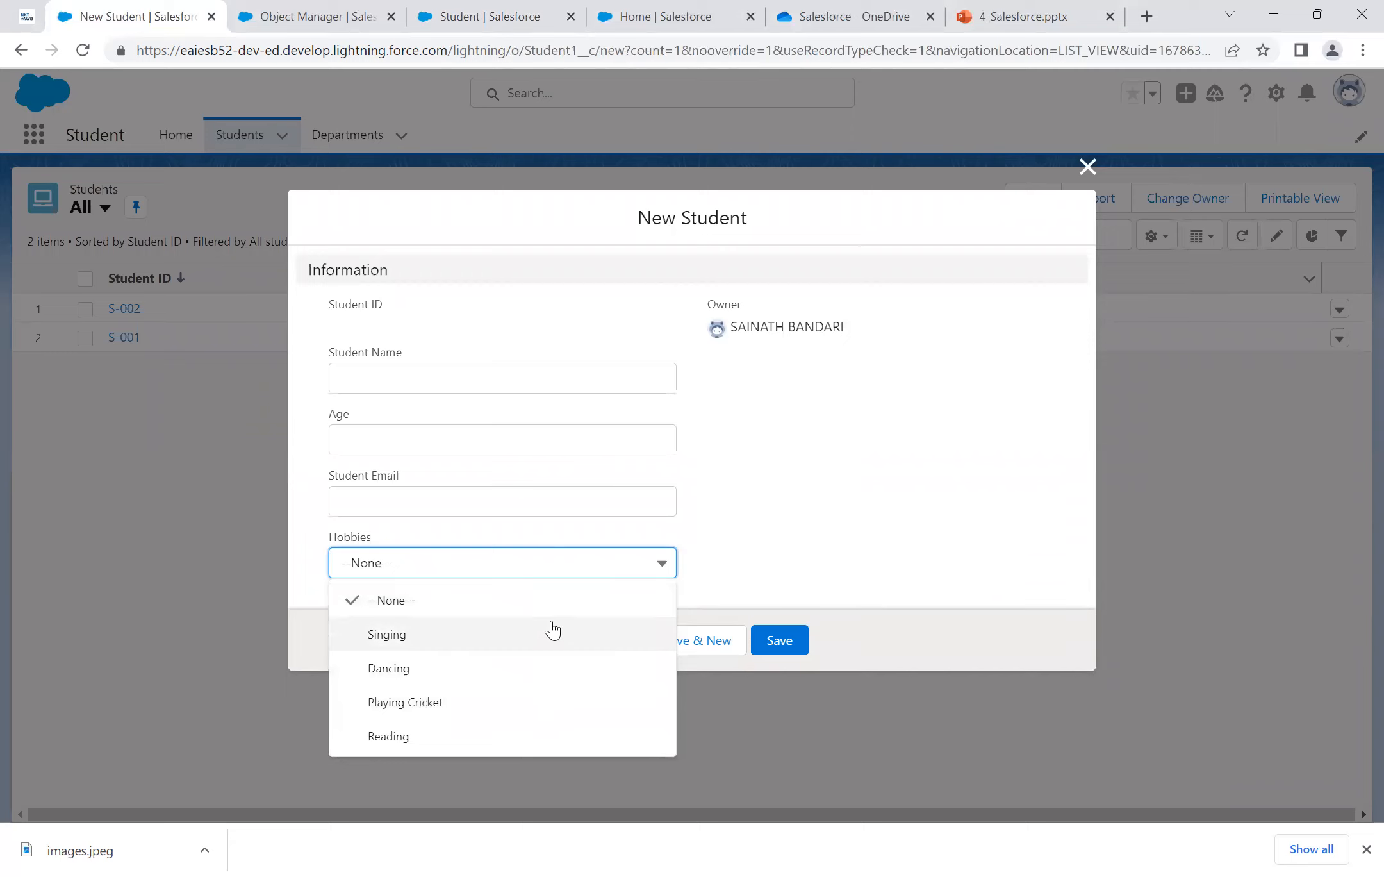
Step: Enter a student name, age 20 and an e-mail, set Hobbies to Dancing, and save
left_click(500, 381)
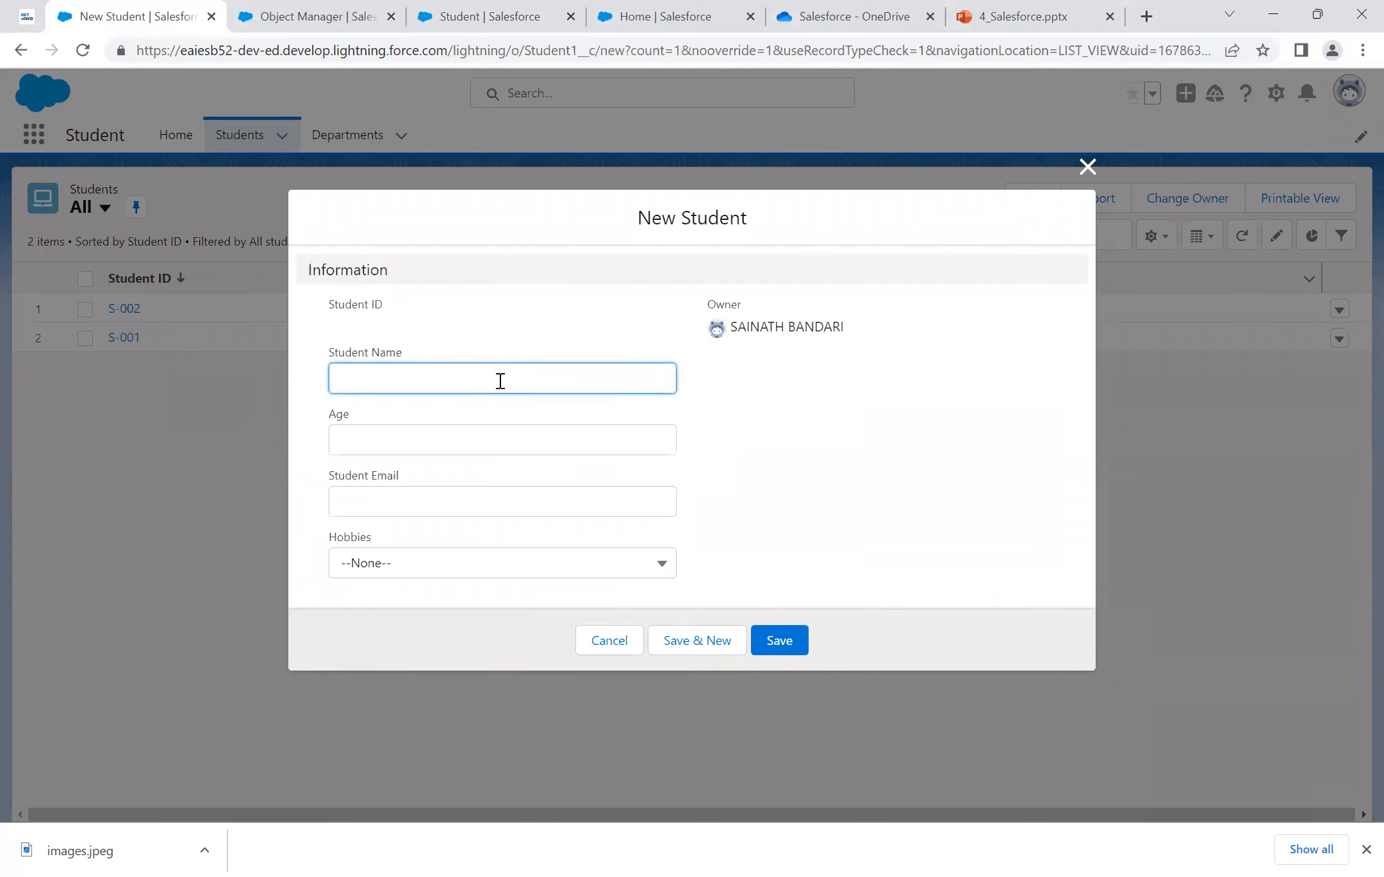
type("ram")
key("BackSpace")
key("BackSpace")
key("BackSpace")
type("Ram")
left_click(471, 426)
type("20")
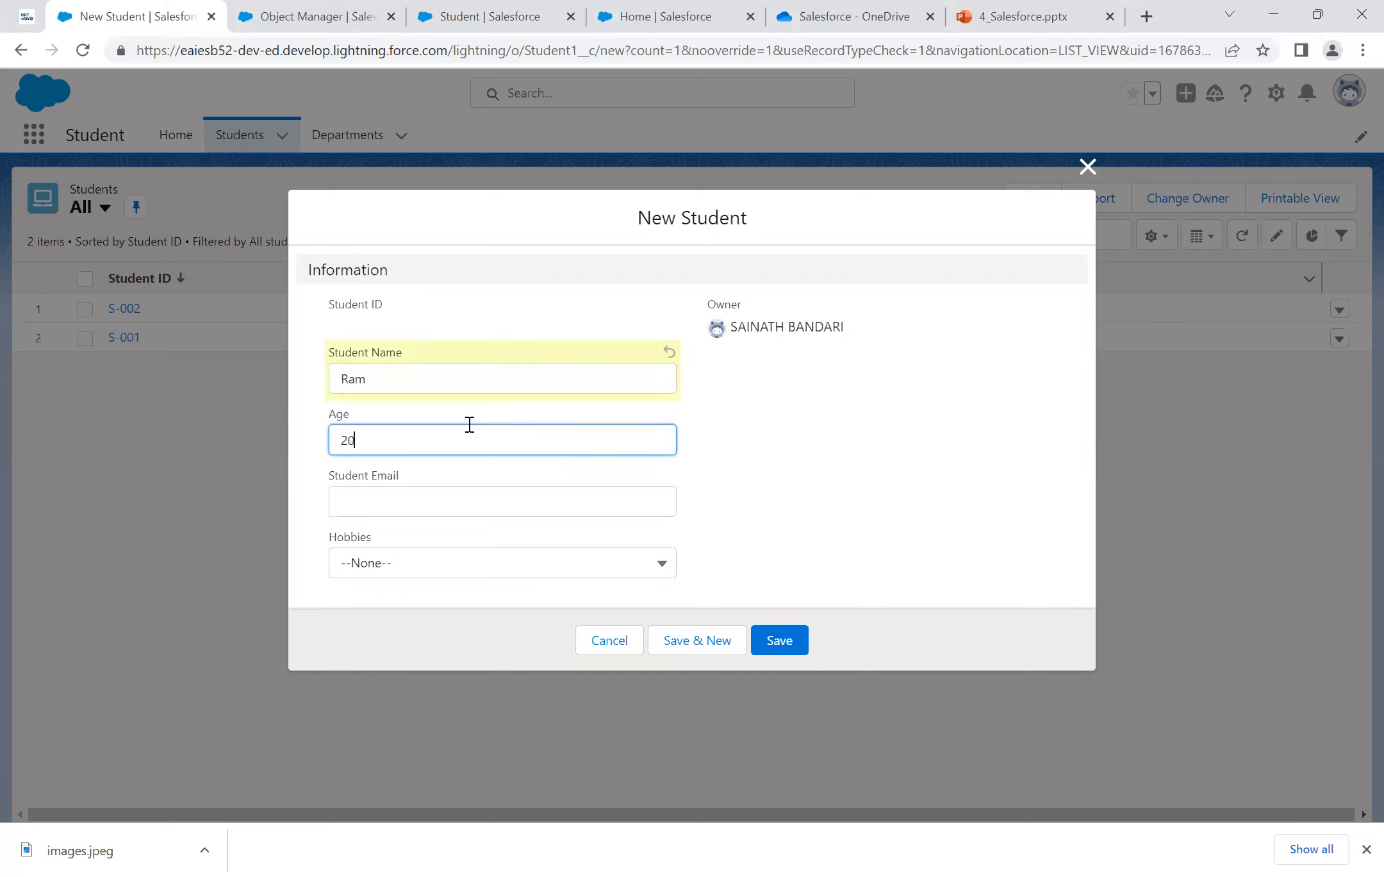
left_click(469, 499)
type("jldfh")
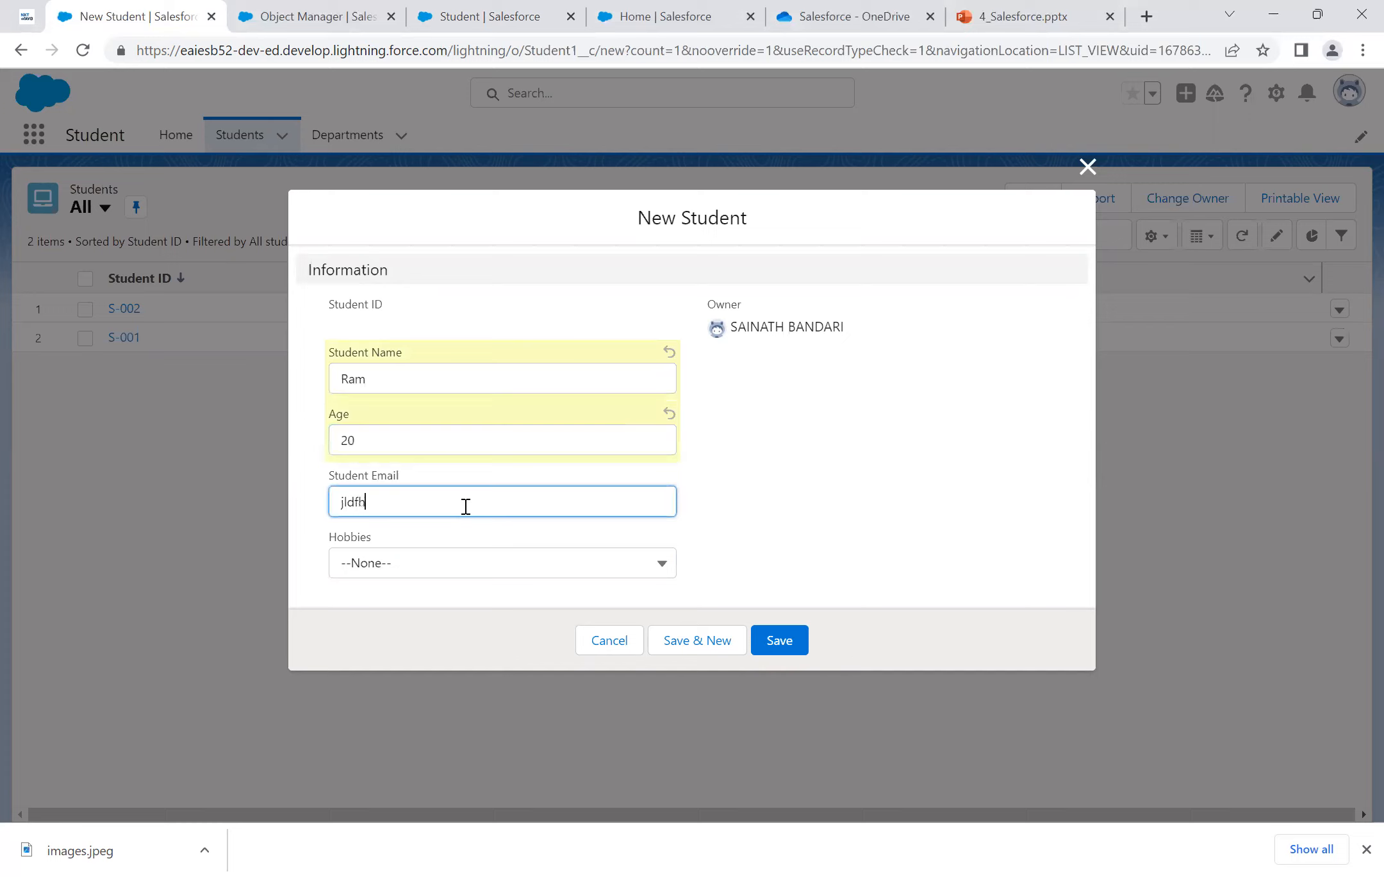
type("@gmail.com")
left_click(480, 564)
left_click(478, 669)
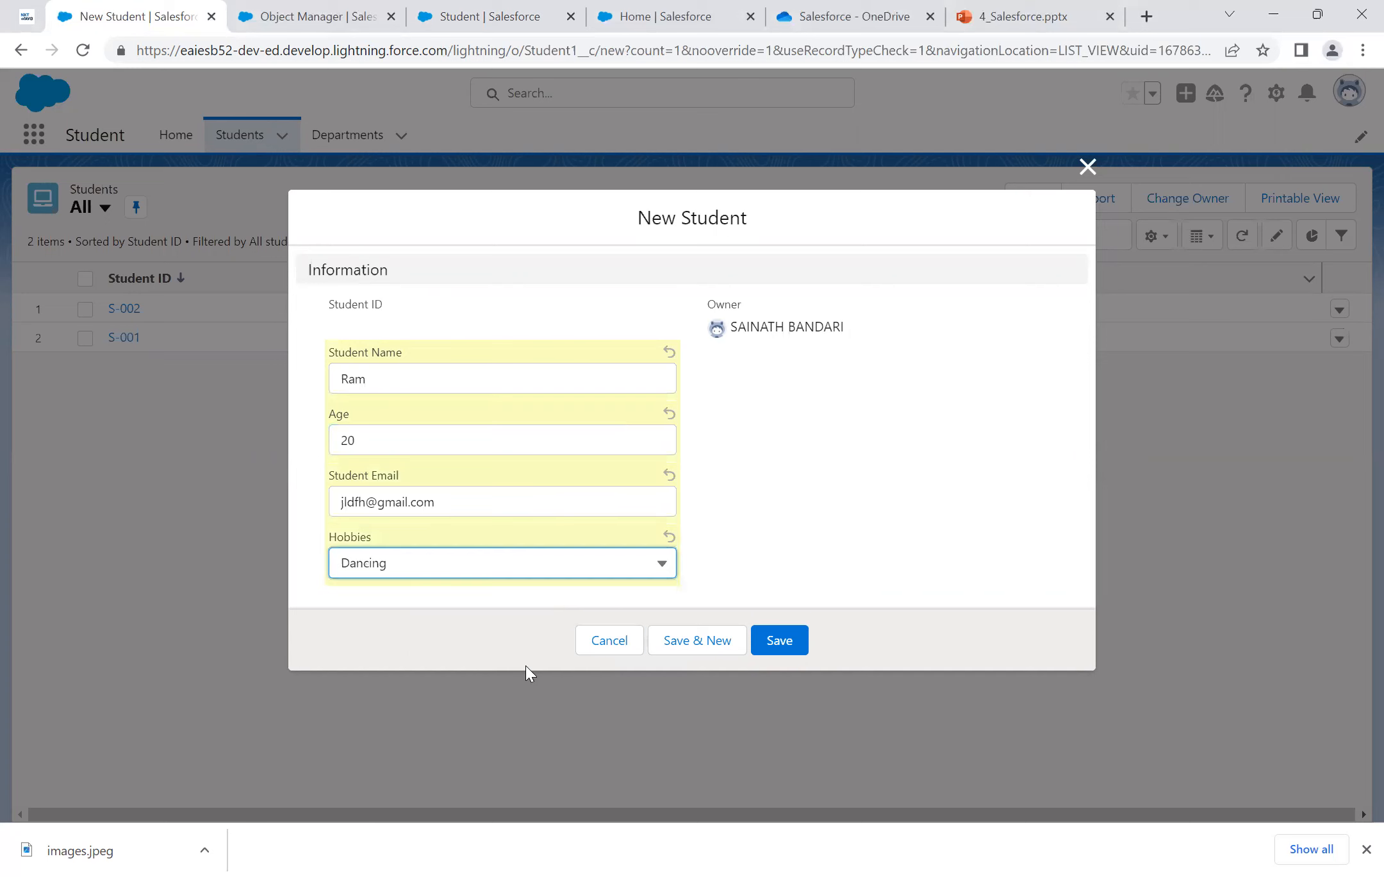
left_click(766, 639)
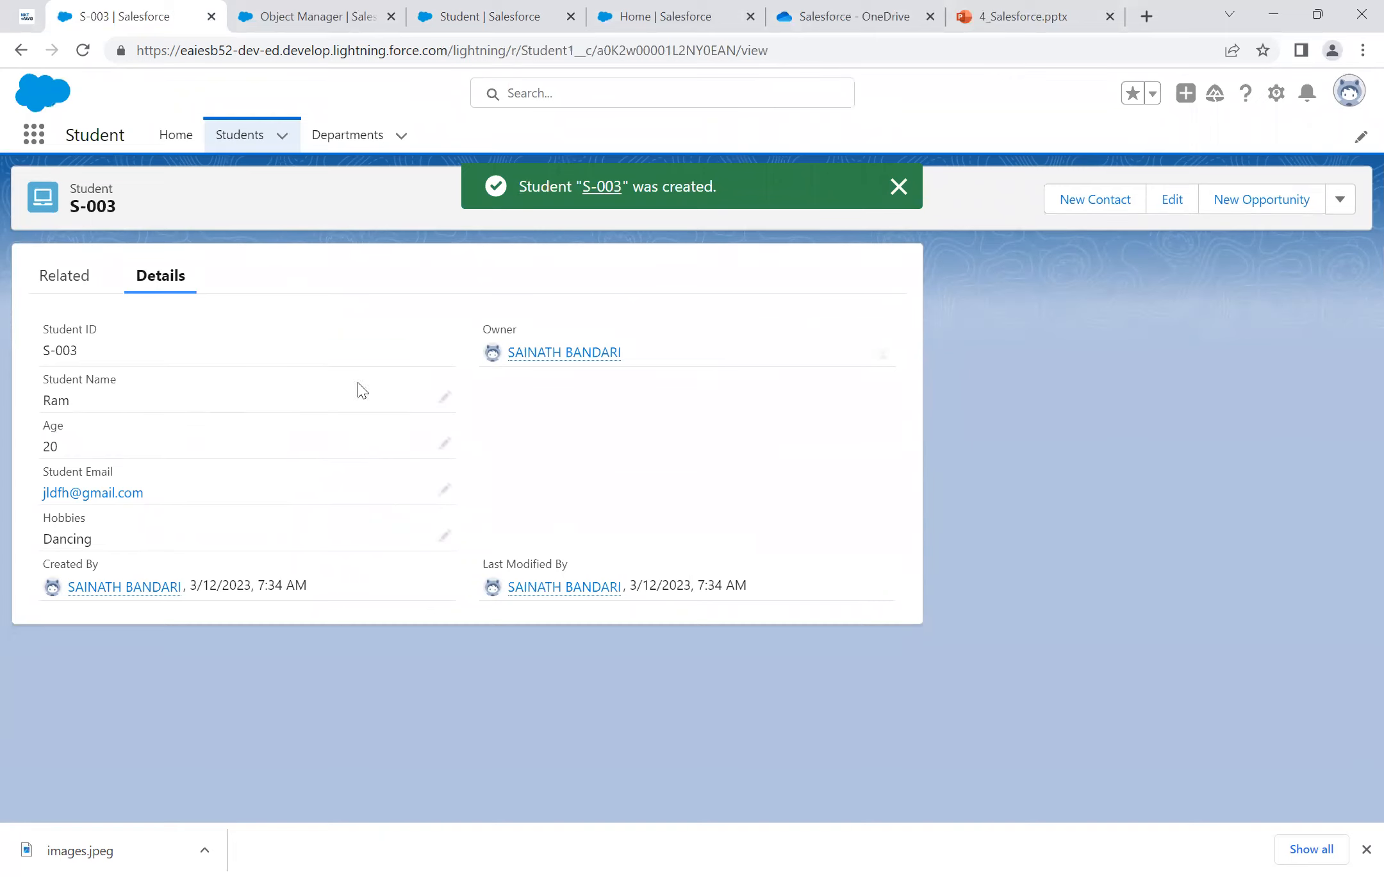
Step: Move Hobbies into the All students list view's visible fields and save the column choice
left_click(244, 142)
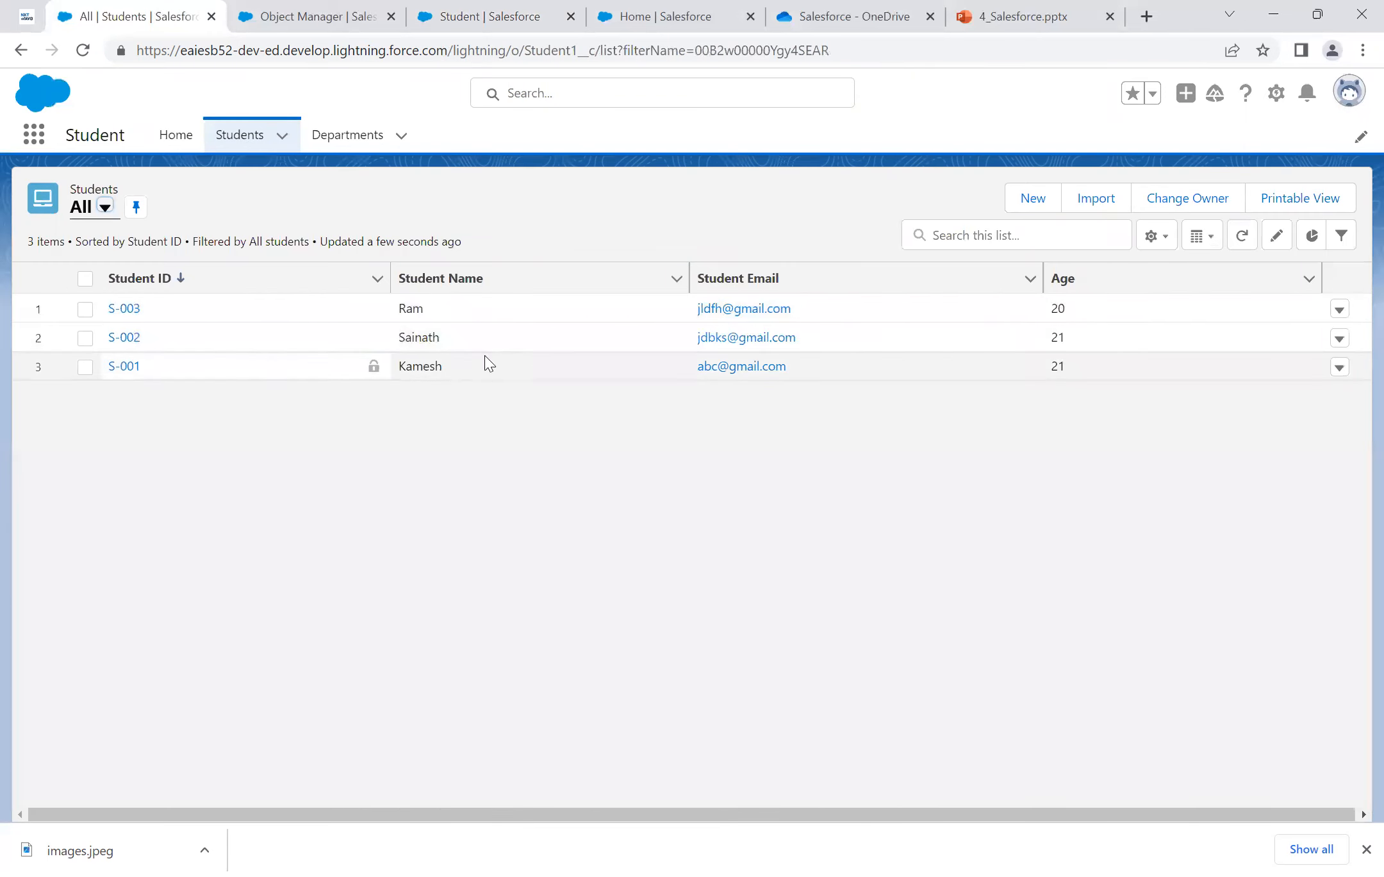
left_click(1153, 236)
left_click(1147, 473)
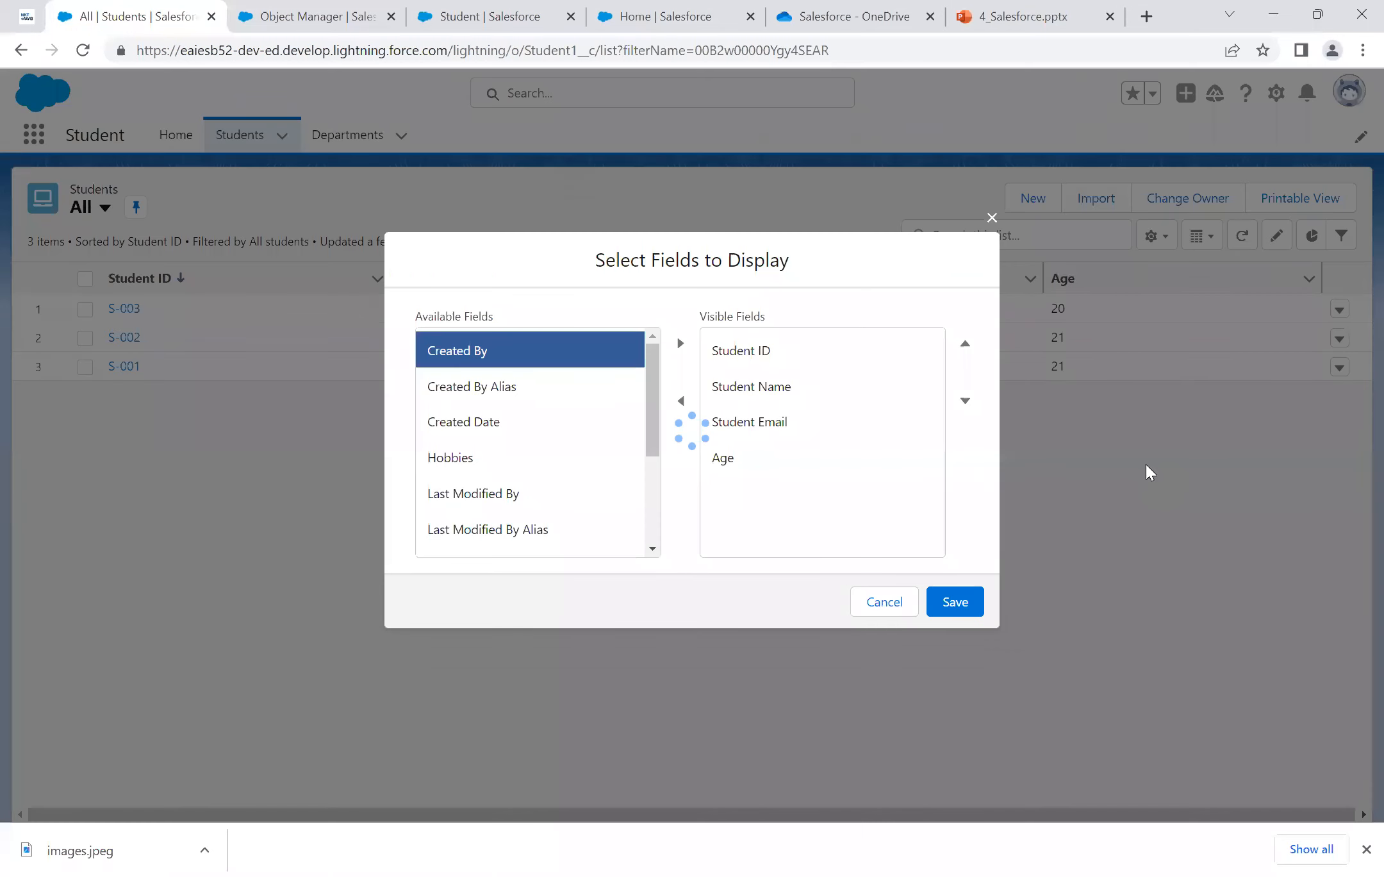
left_click(576, 456)
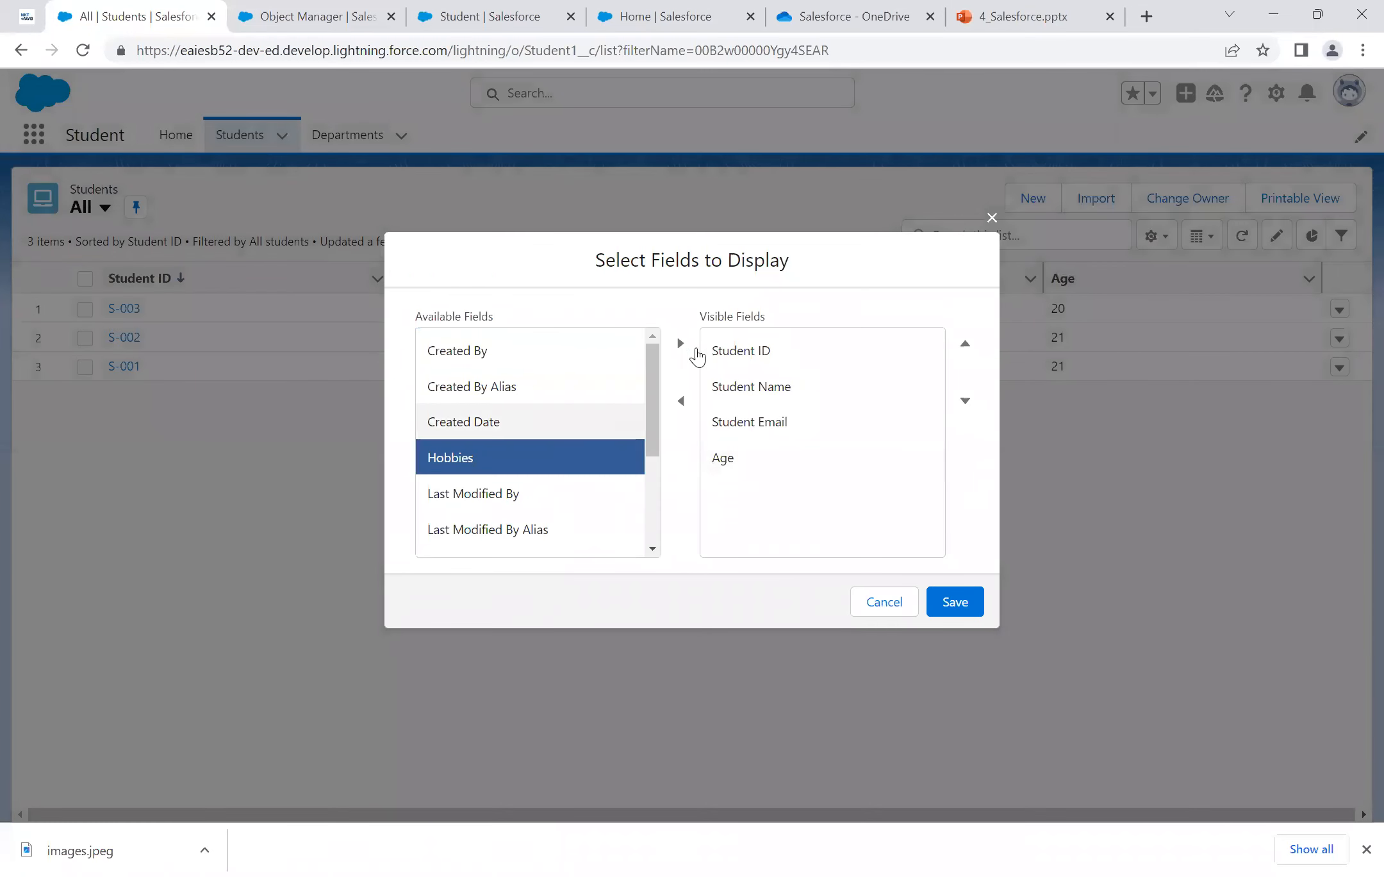
left_click(681, 343)
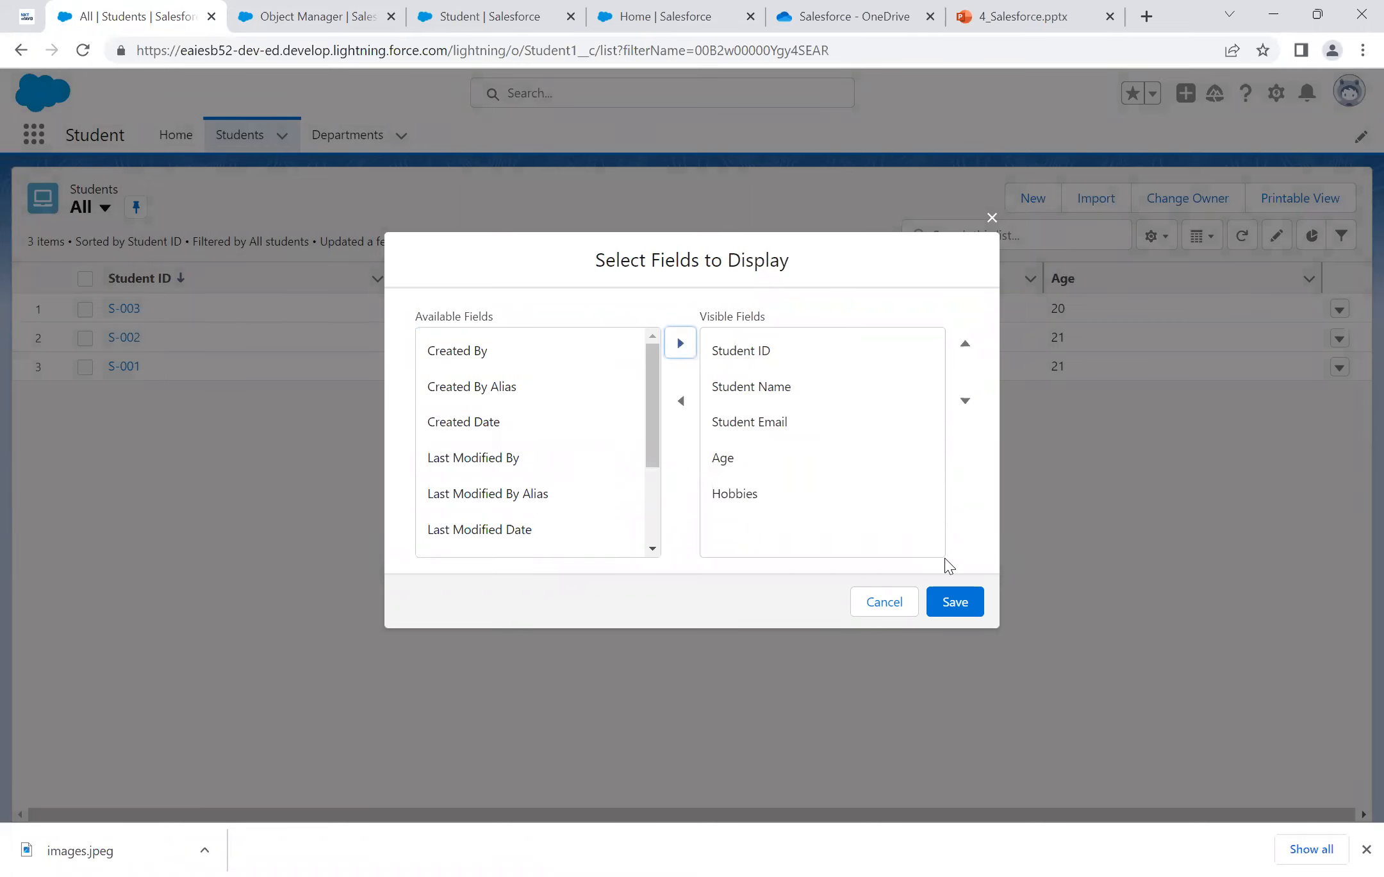
left_click(965, 609)
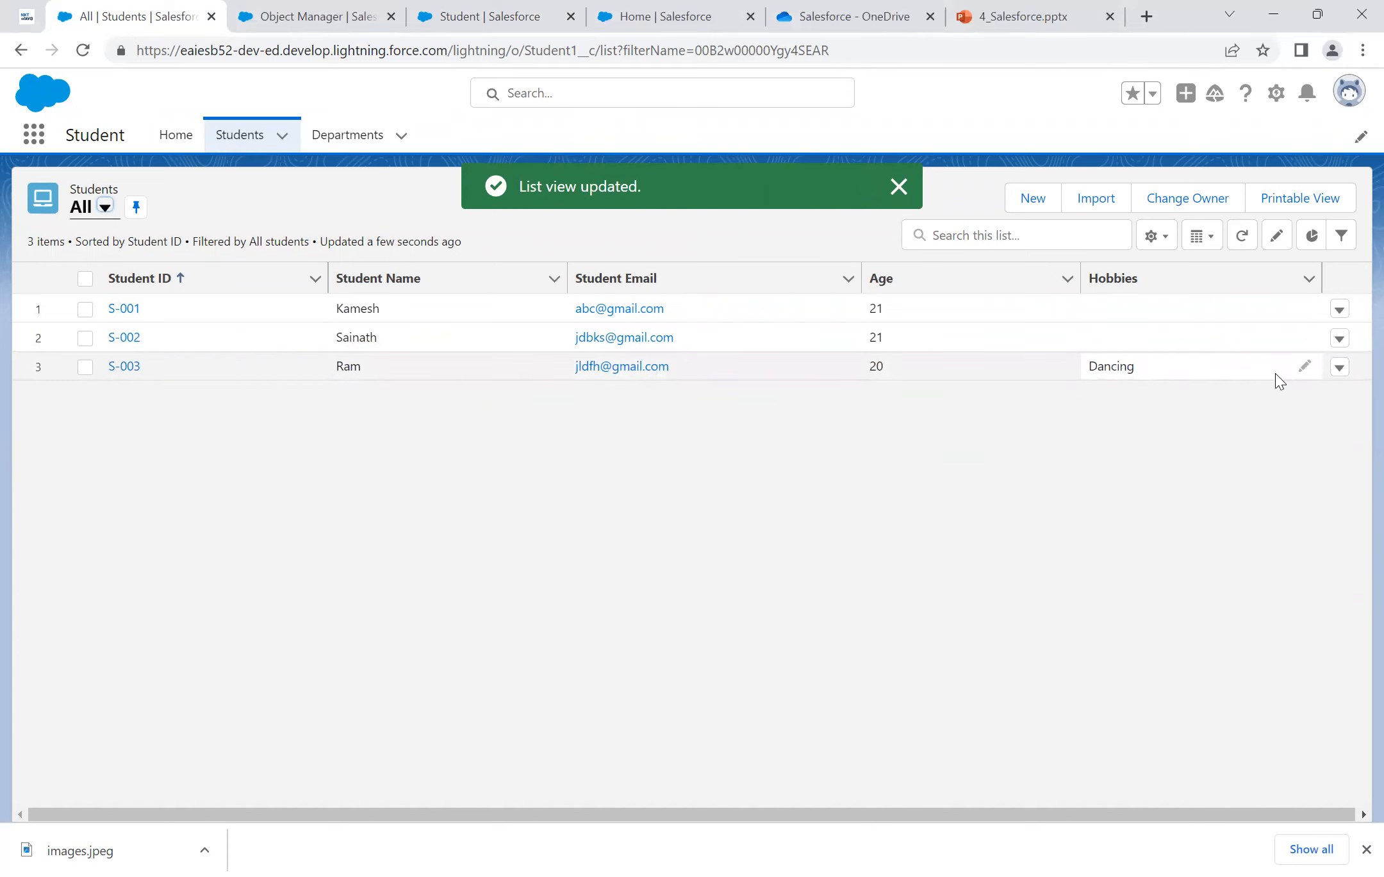
left_click(1305, 369)
Step: Inline-edit student S-003's Hobbies to Playing Cricket and save the change
left_click(1349, 381)
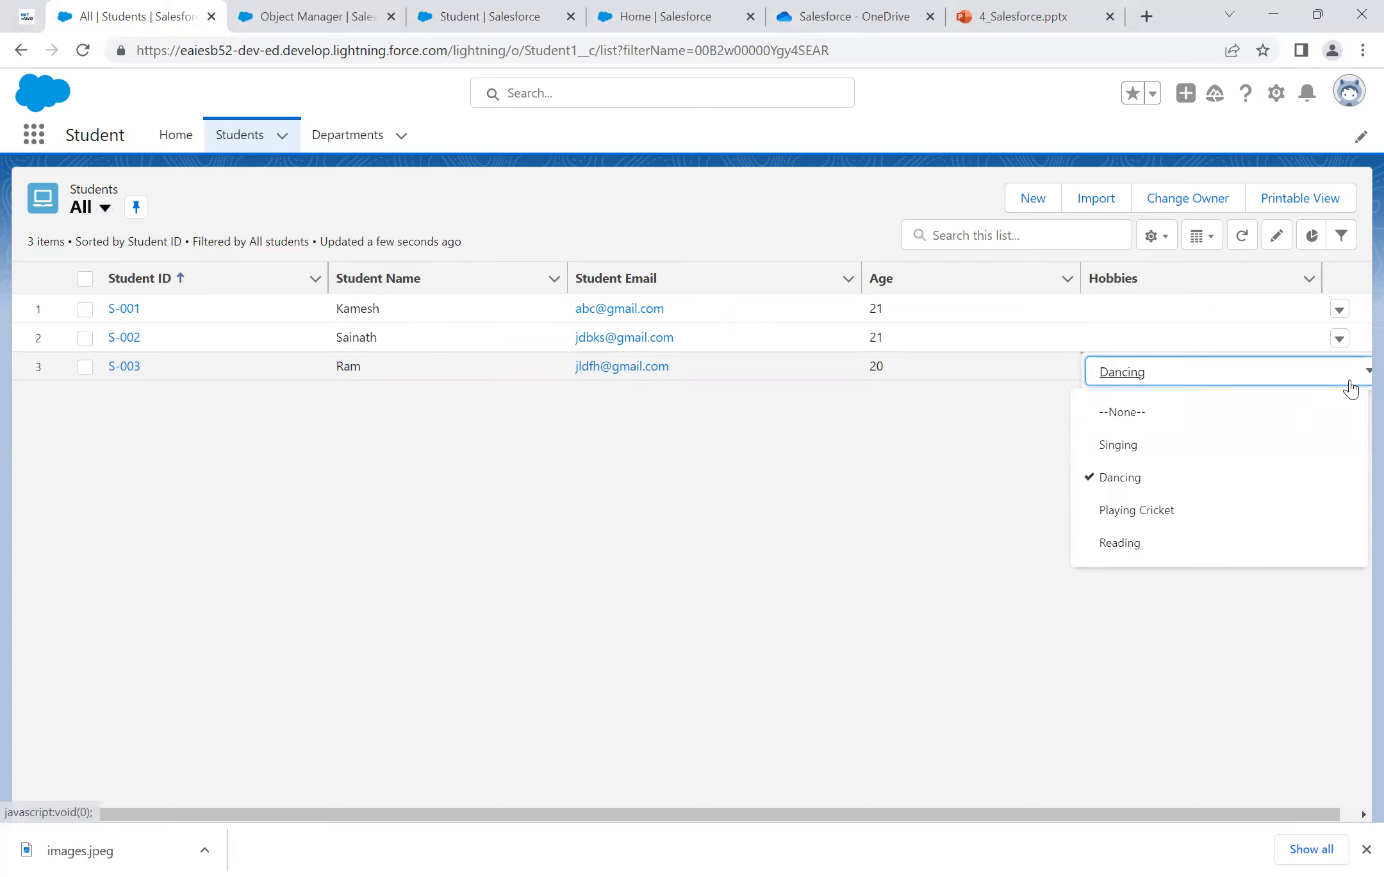
left_click(1177, 523)
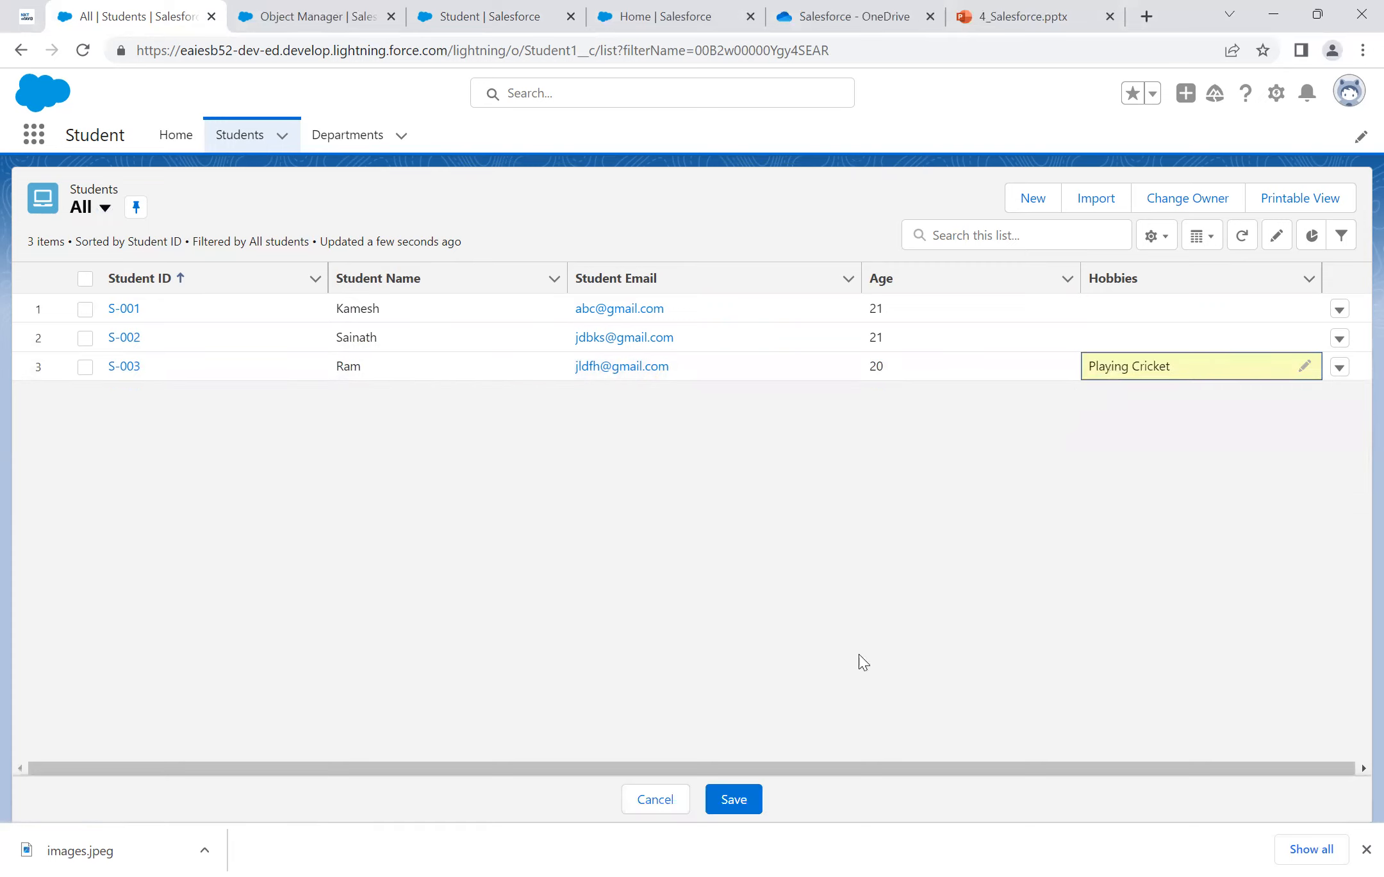
left_click(735, 801)
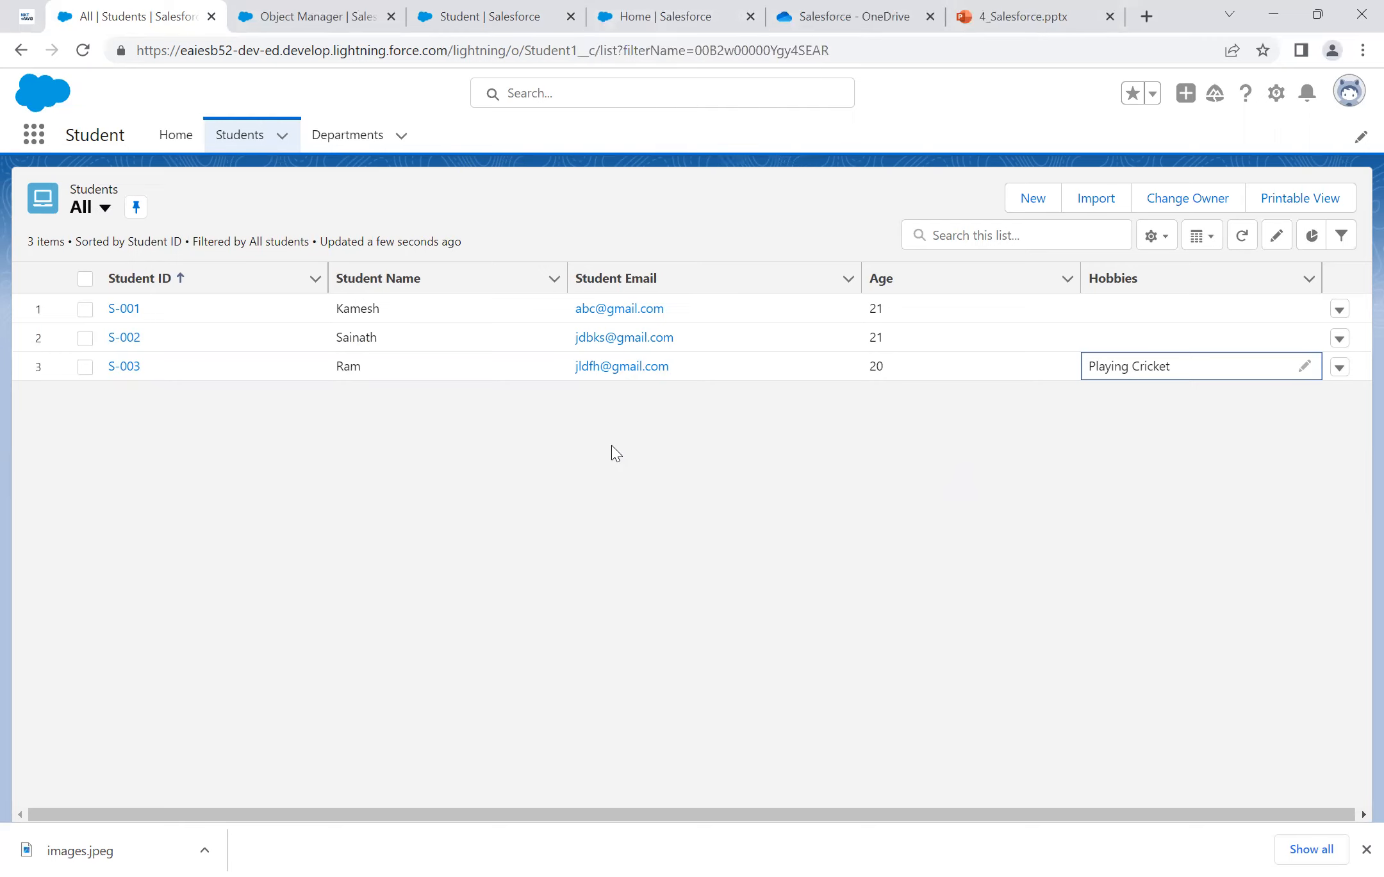
left_click(689, 32)
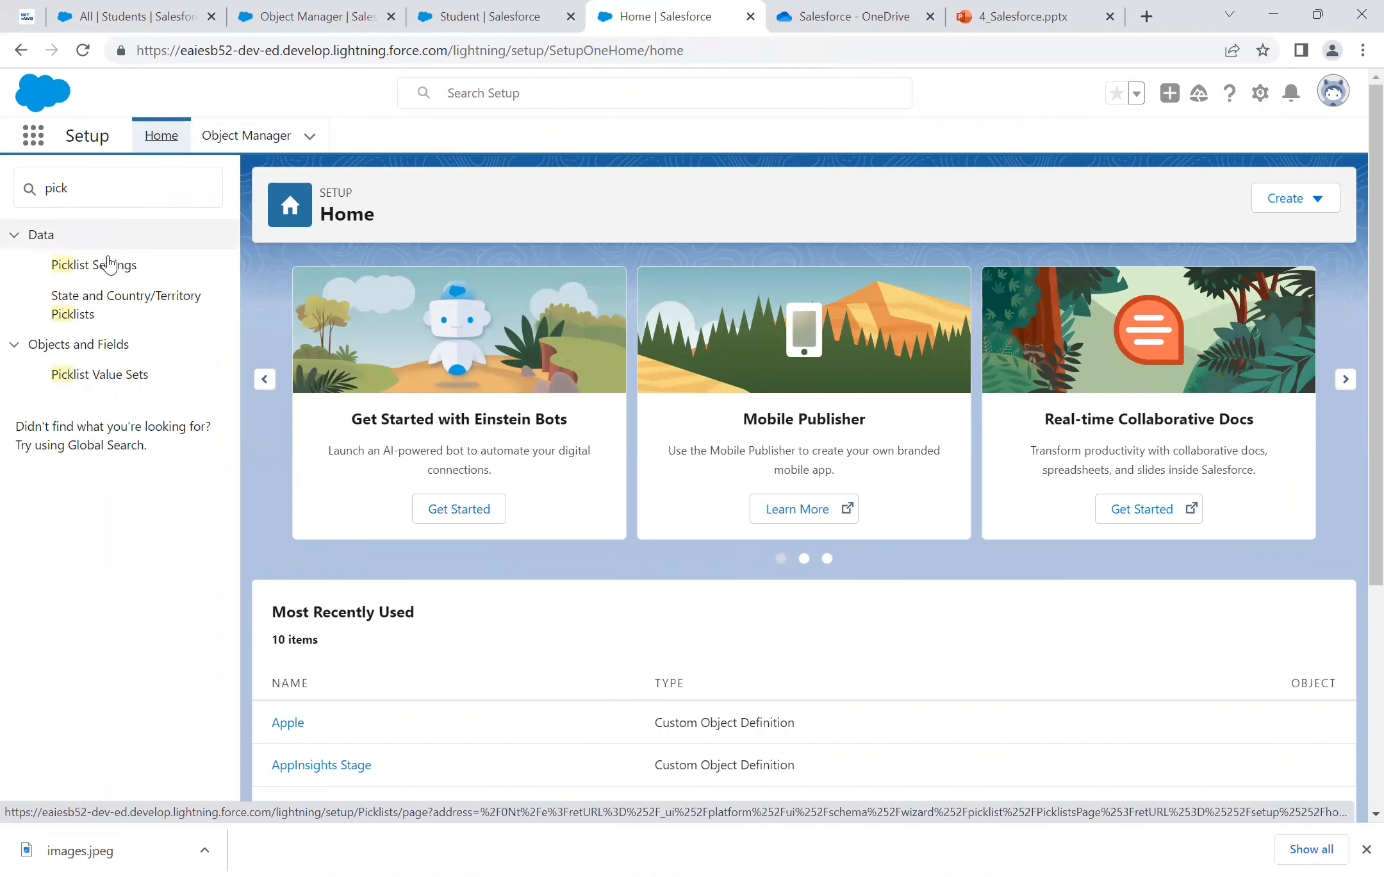
Step: Start a new global value set with label and name City
left_click(111, 375)
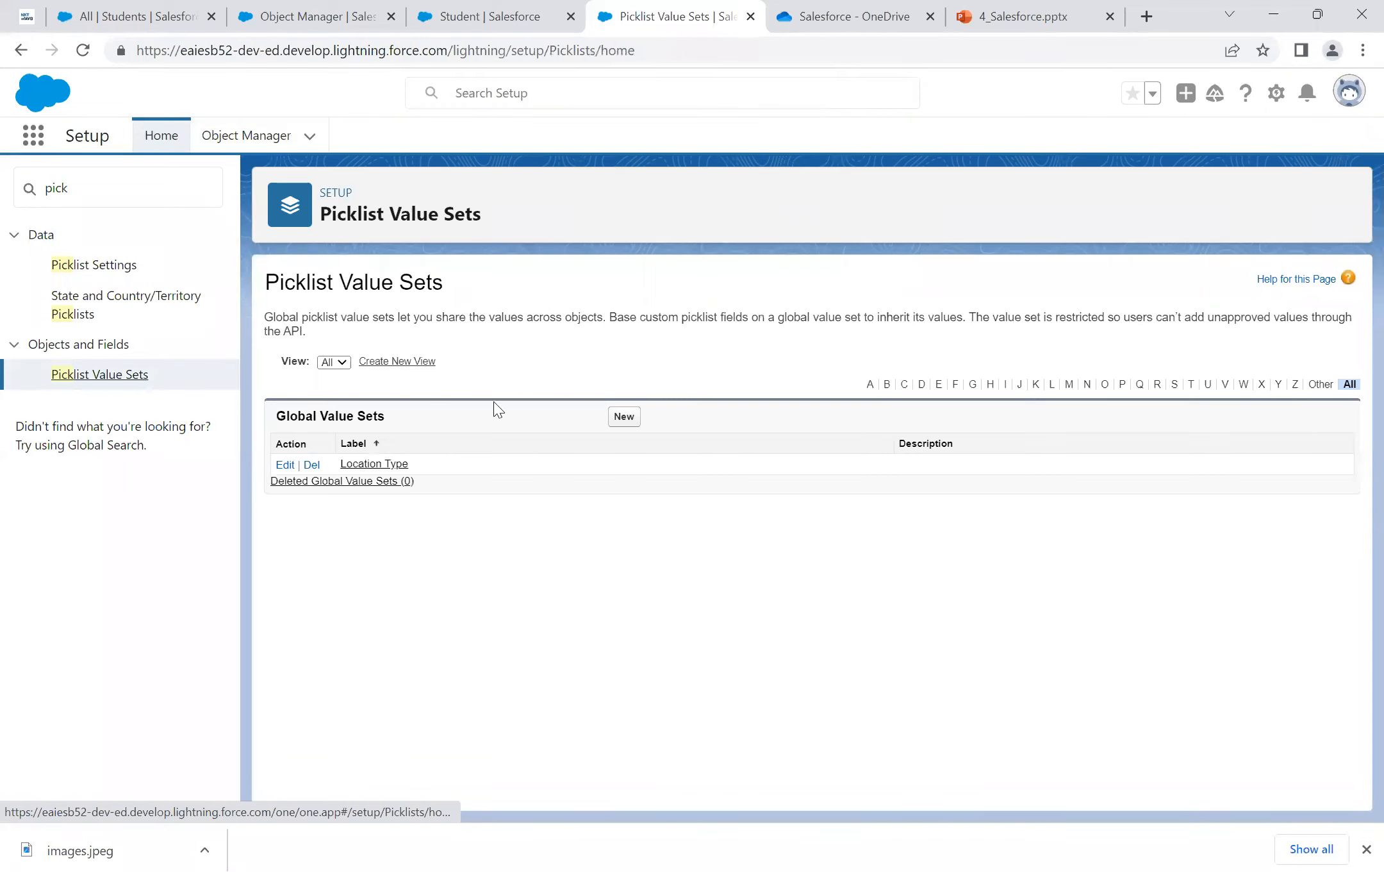
left_click(623, 418)
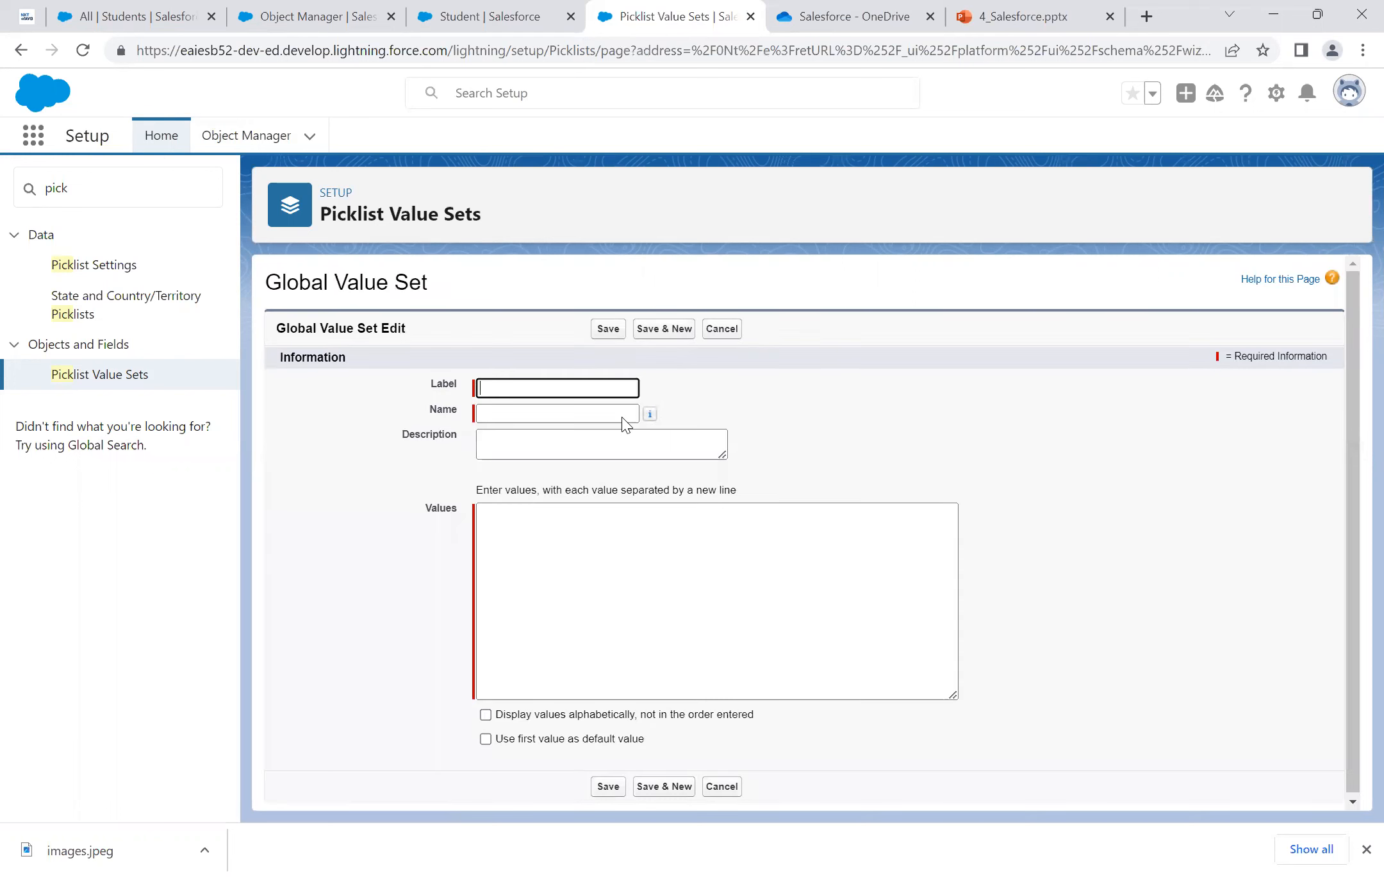
left_click(602, 391)
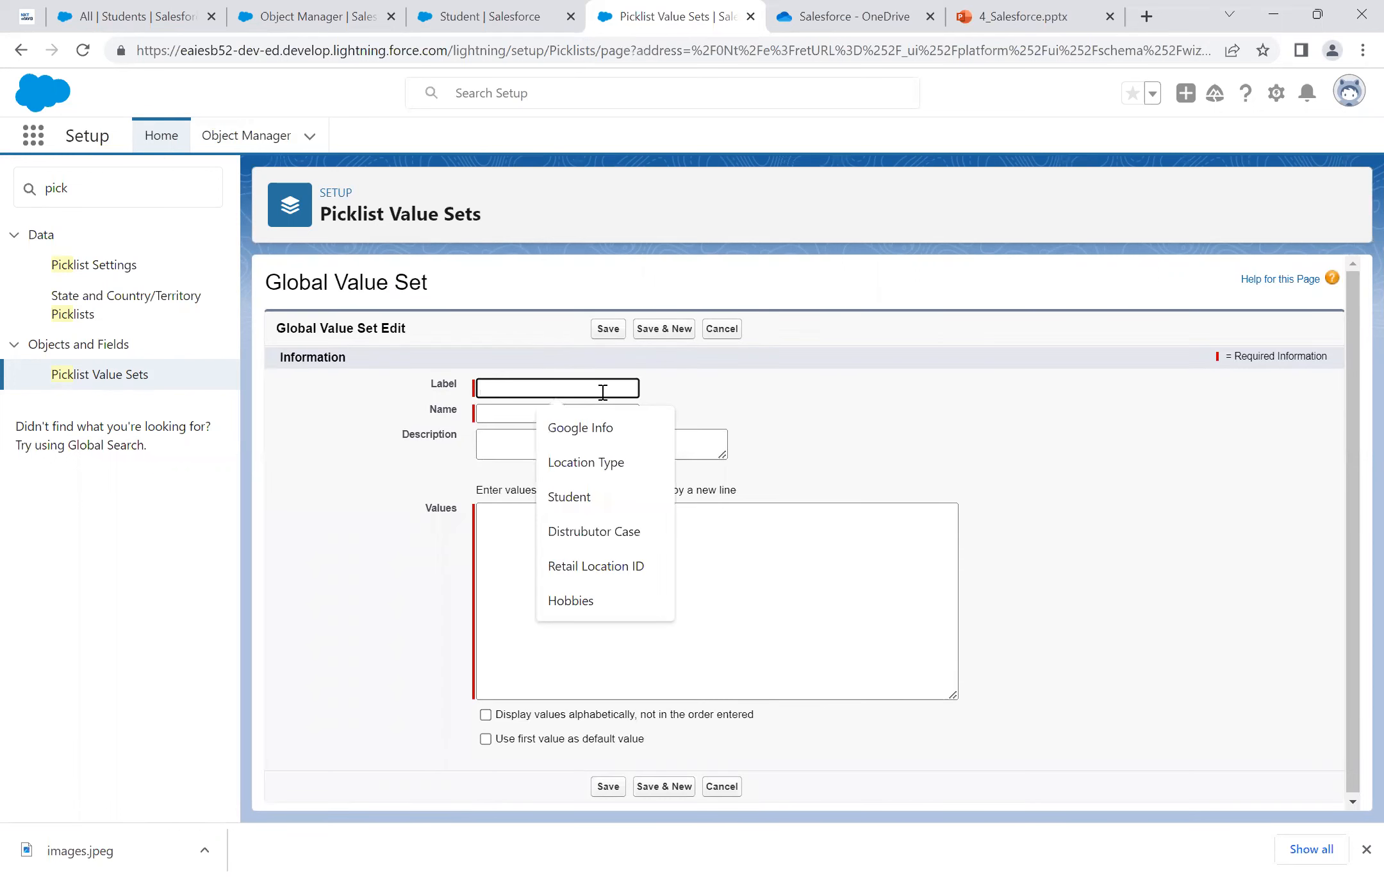
type("City")
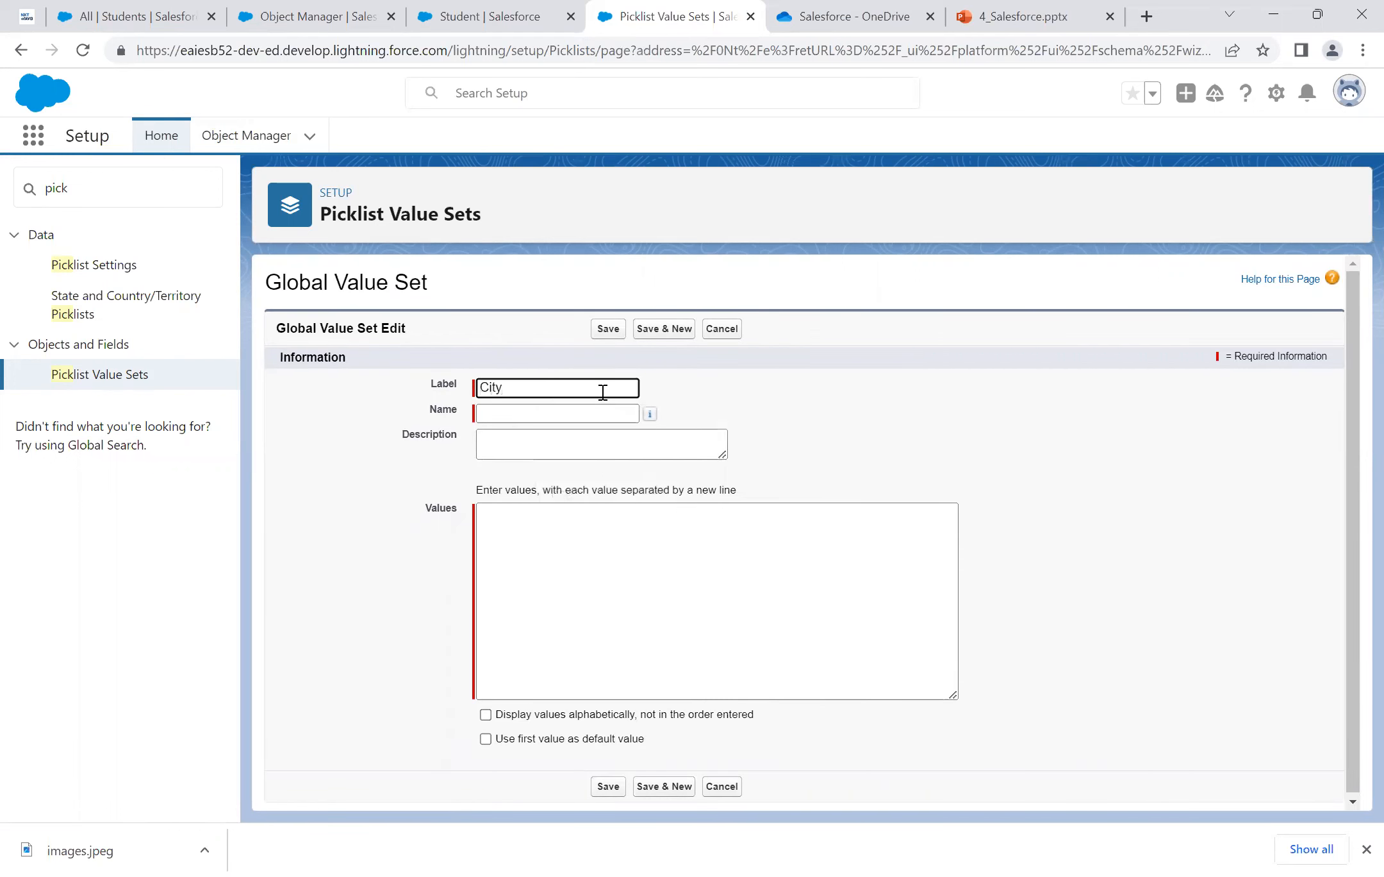
left_click(589, 413)
Step: Enter the values Hyderabad, Banglore, Mumbai, Pune and Delhi, and save the City value set
left_click(703, 551)
type("Hyderabadf")
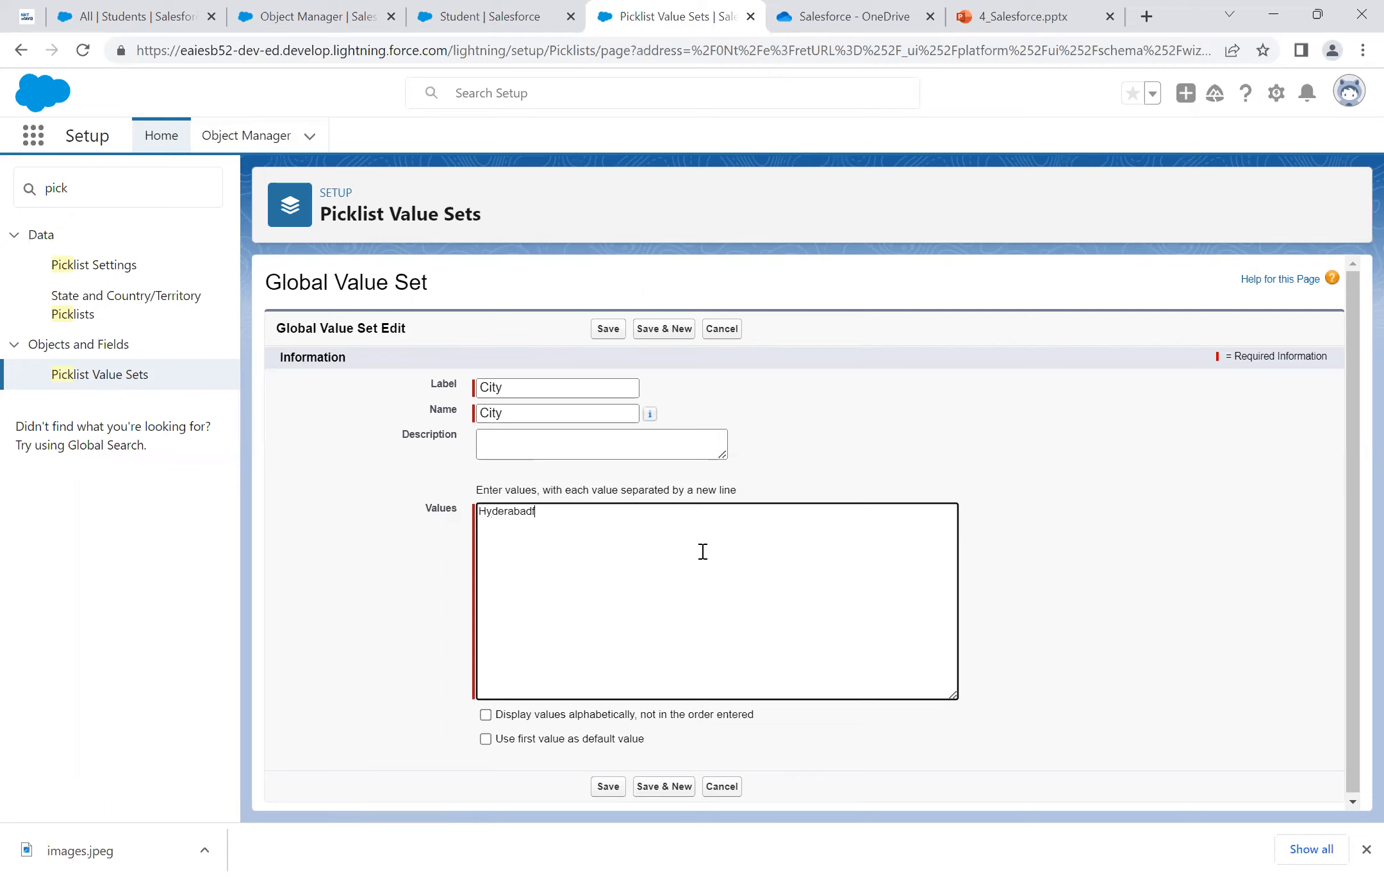
key("BackSpace")
key("Return")
type("Banglote")
key("BackSpace")
key("BackSpace")
type("r")
key("Return")
type("e")
key("BackSpace")
key("BackSpace")
type("e")
key("Return")
type("Mumbai Pun")
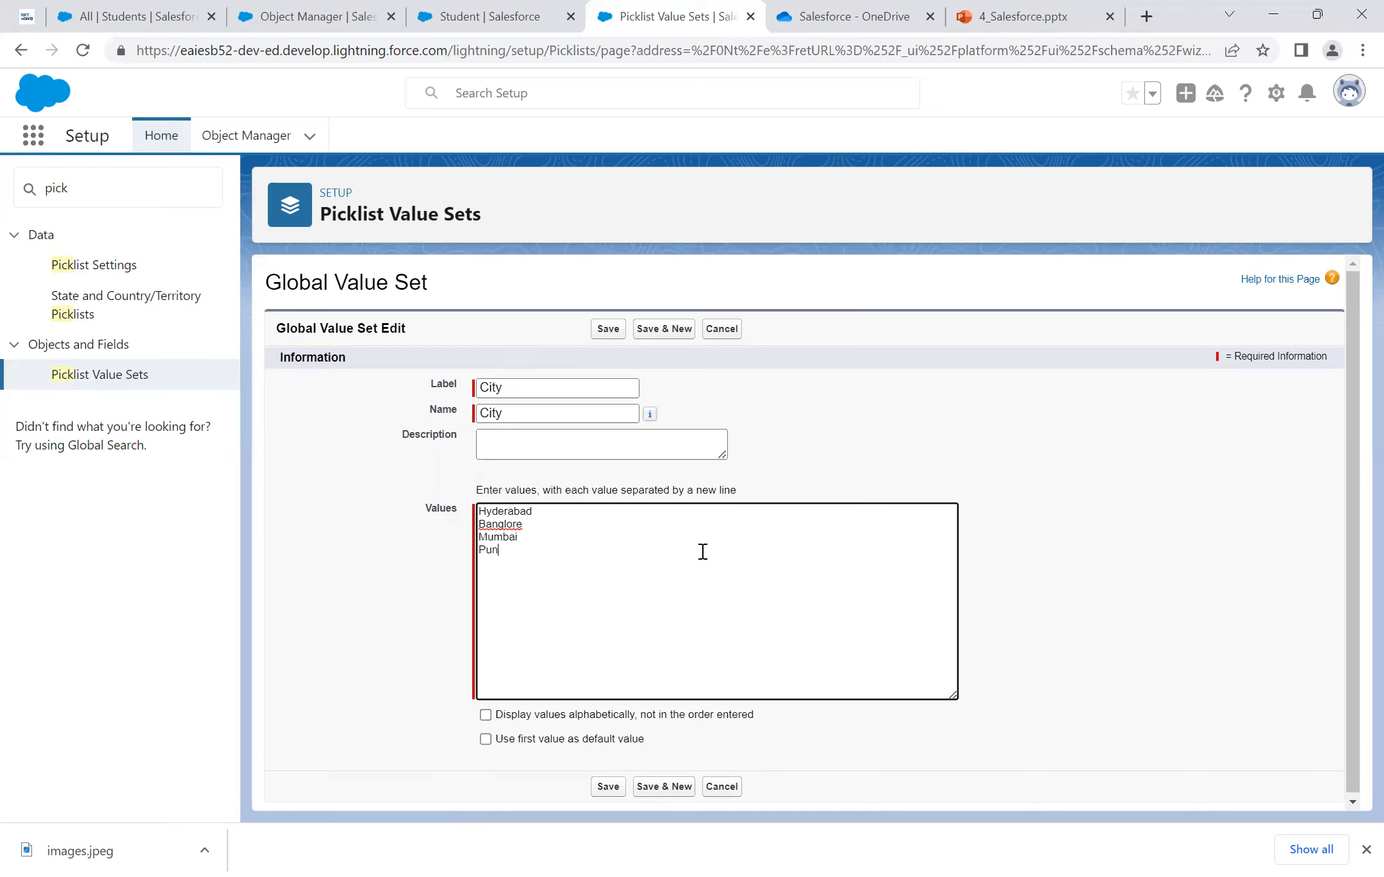
type("e Delhi")
left_click(608, 786)
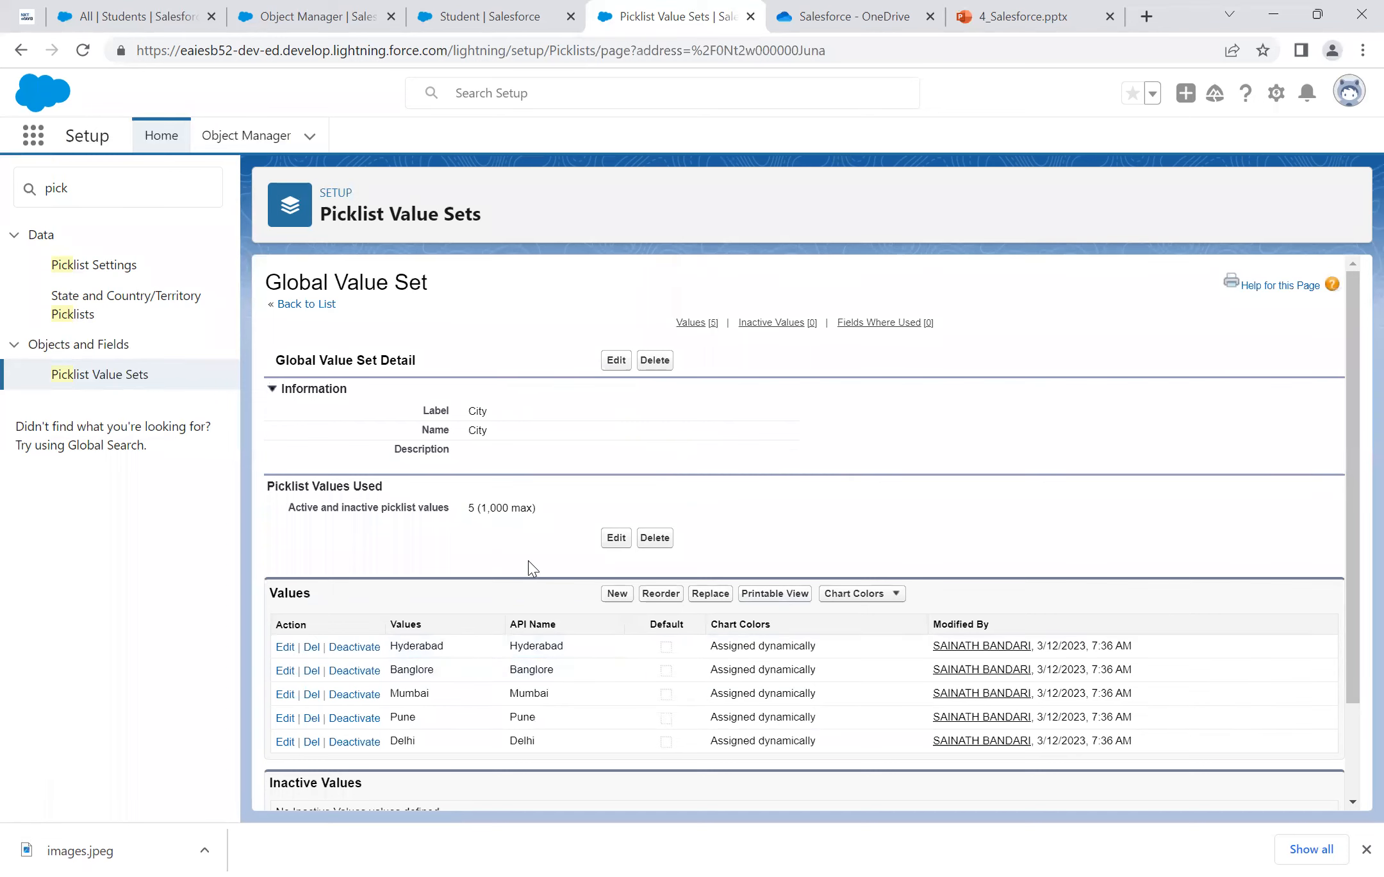
Step: Review the City value set's five saved values, then return to Student's Fields & Relationships
scroll(742, 510, "down", 2)
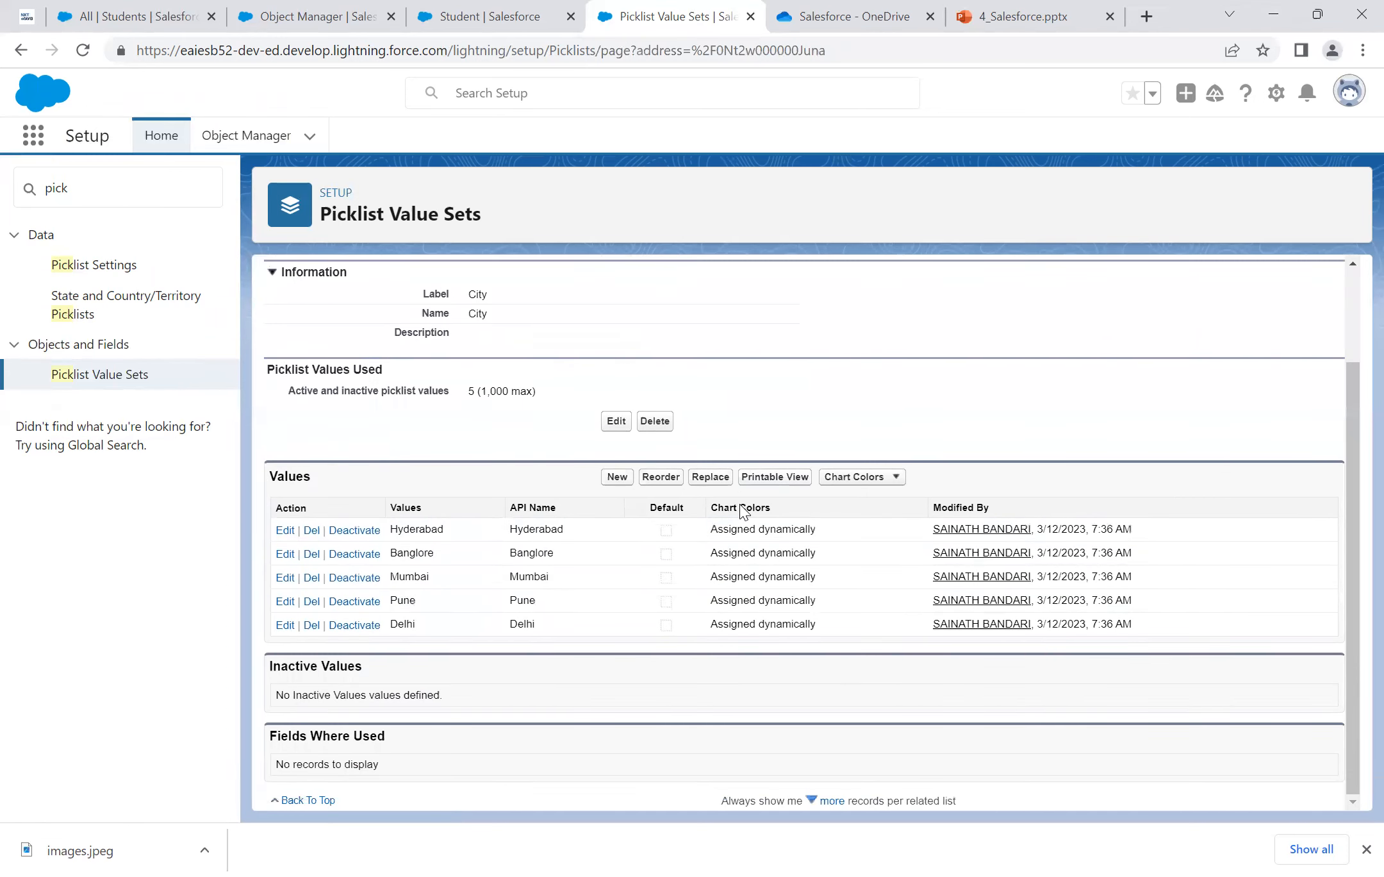
scroll(741, 509, "up", 2)
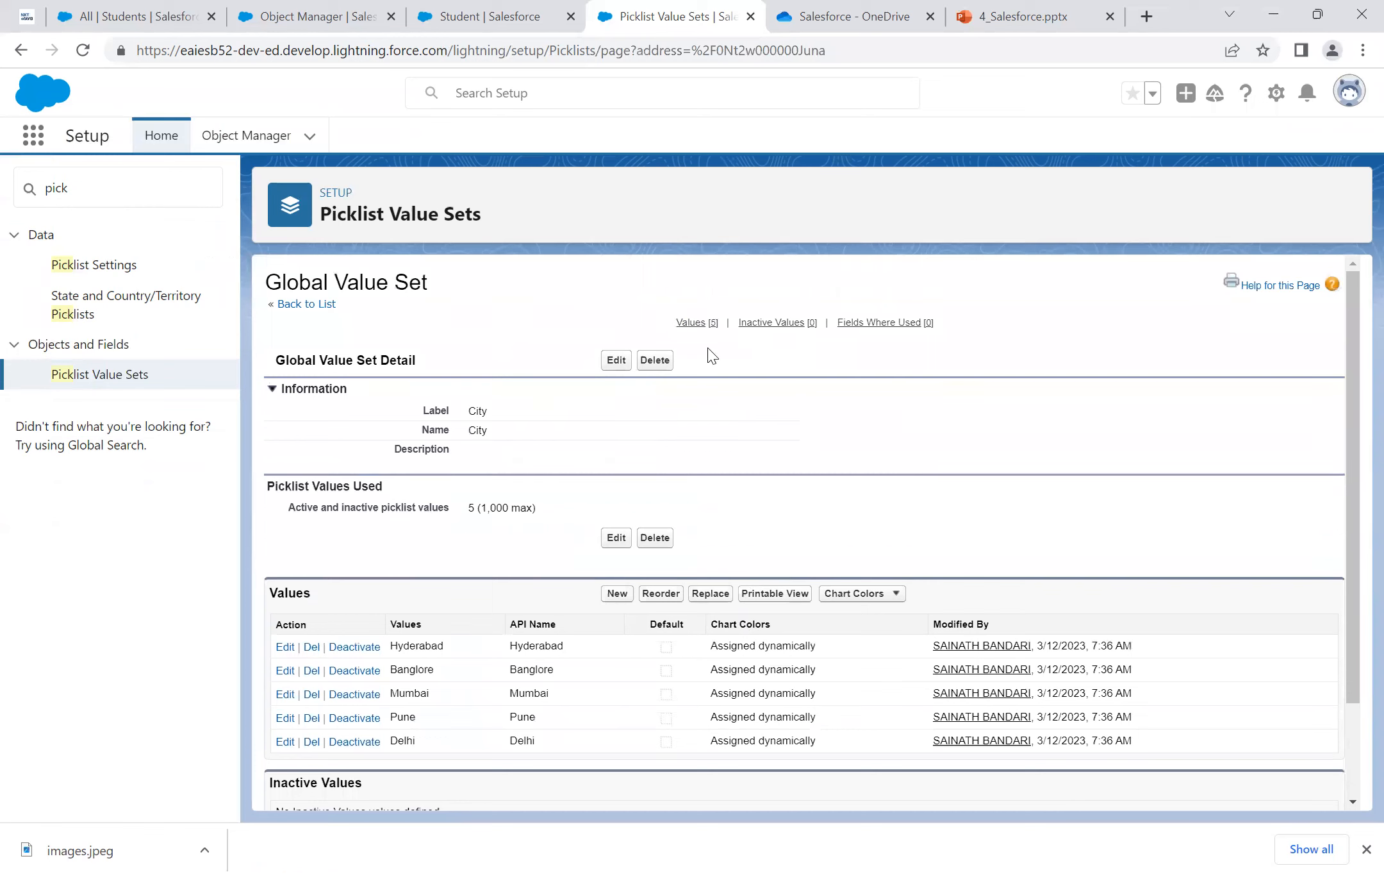
scroll(762, 442, "down", 2)
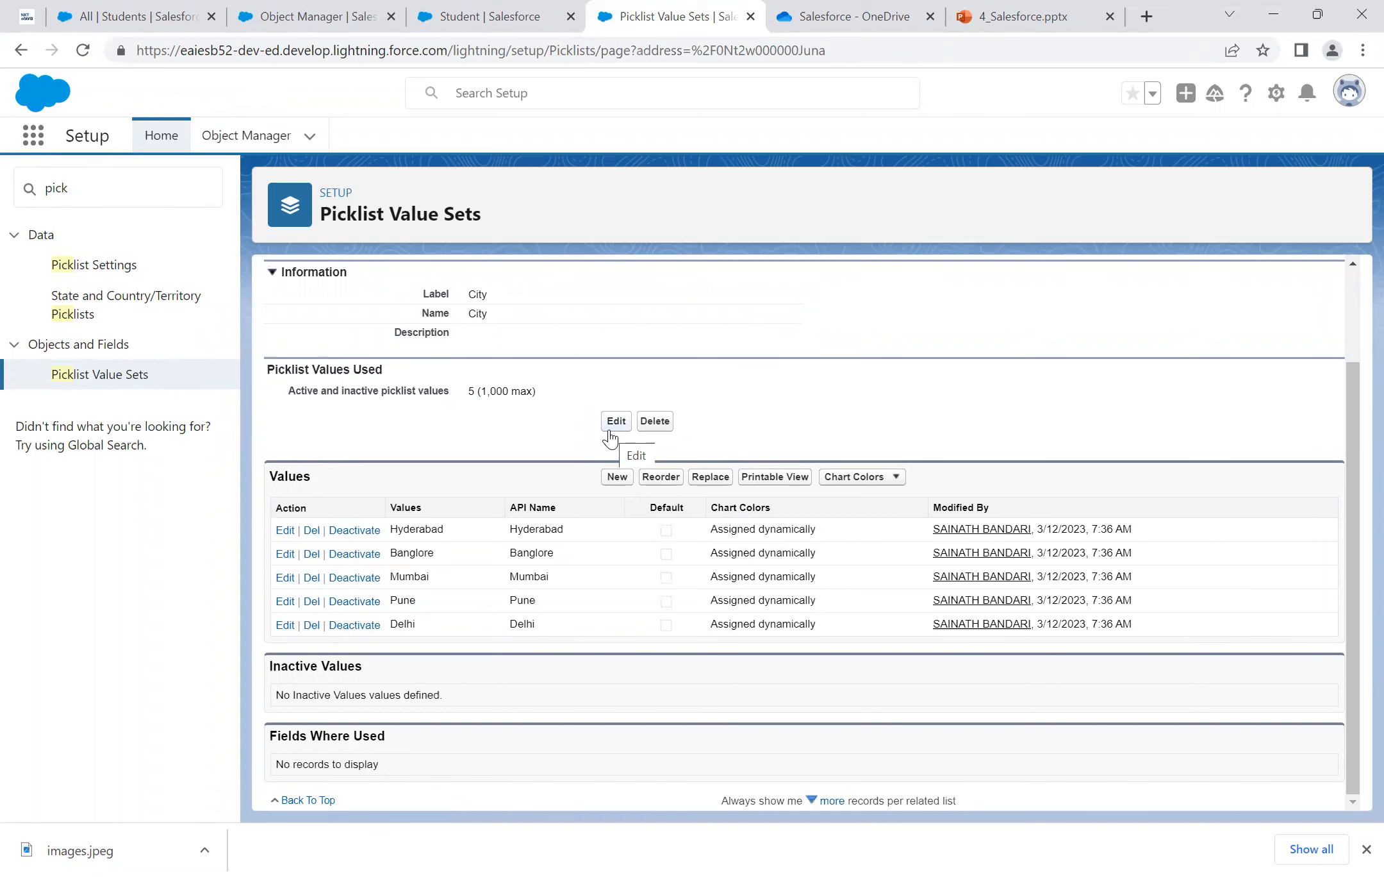
key("ctrl+shift+Tab")
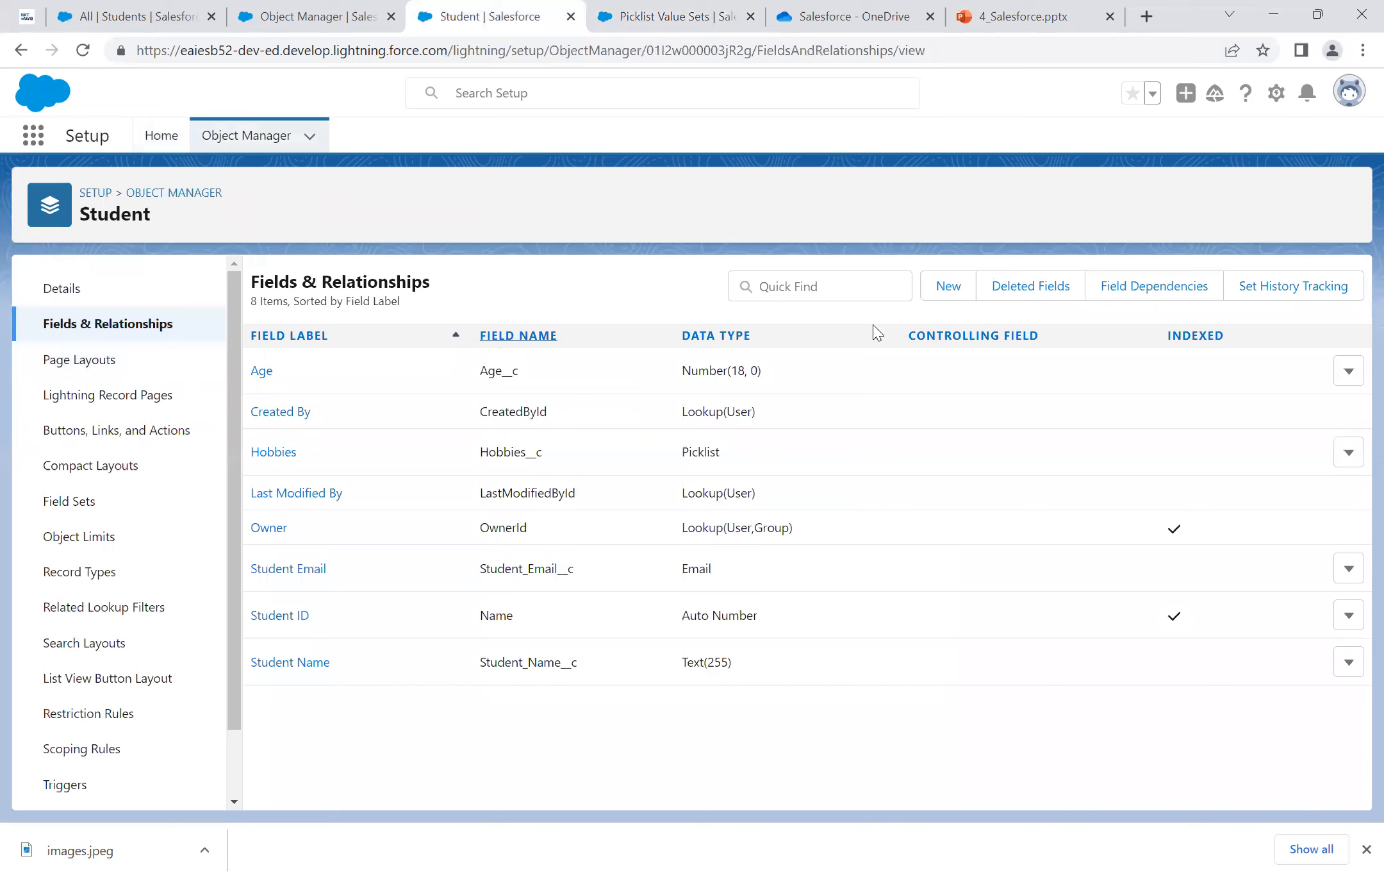
Step: Start a new Student custom field of Picklist type
left_click(941, 289)
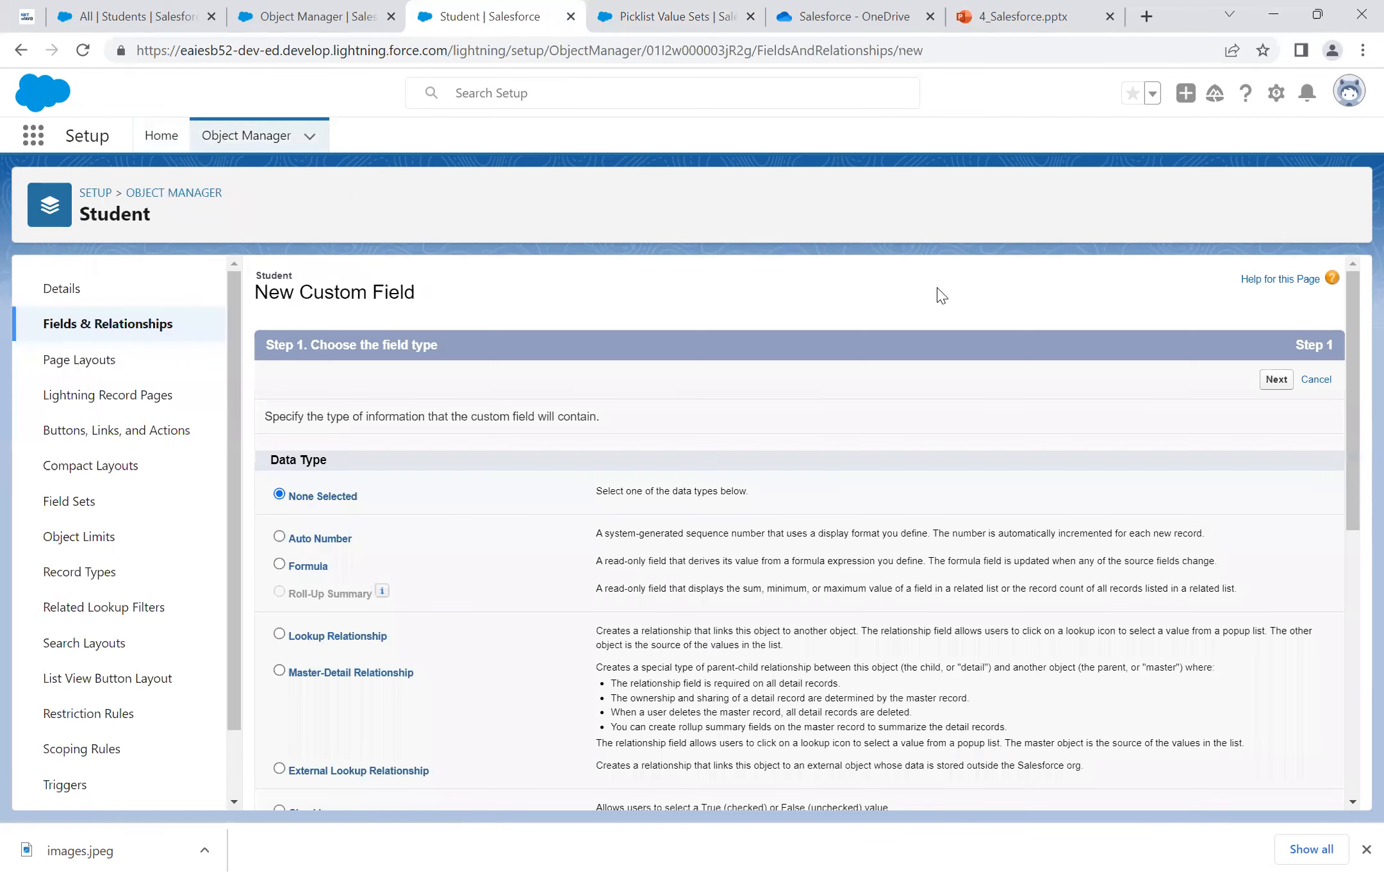
scroll(379, 603, "down", 5)
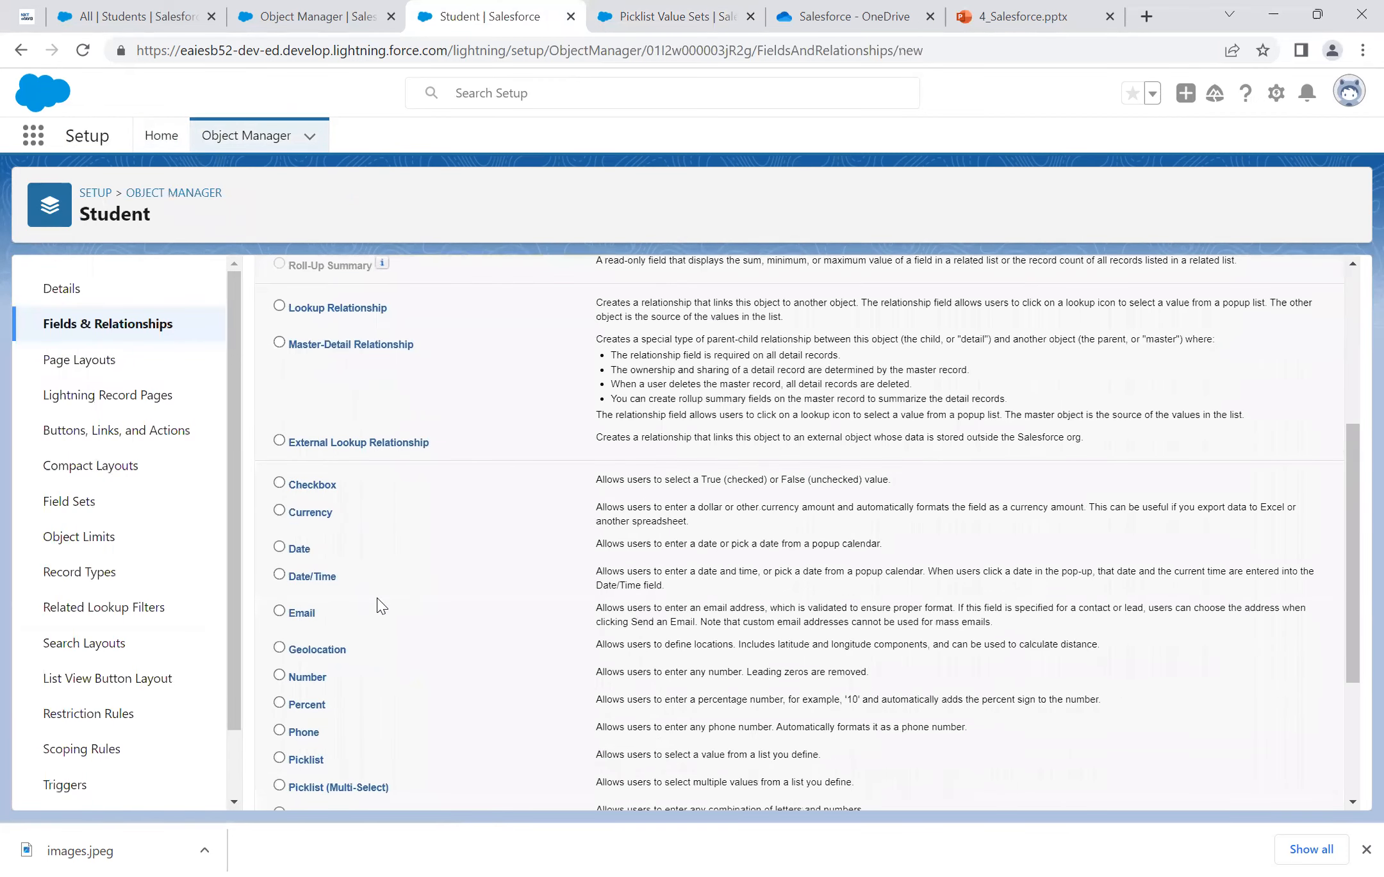
left_click(280, 636)
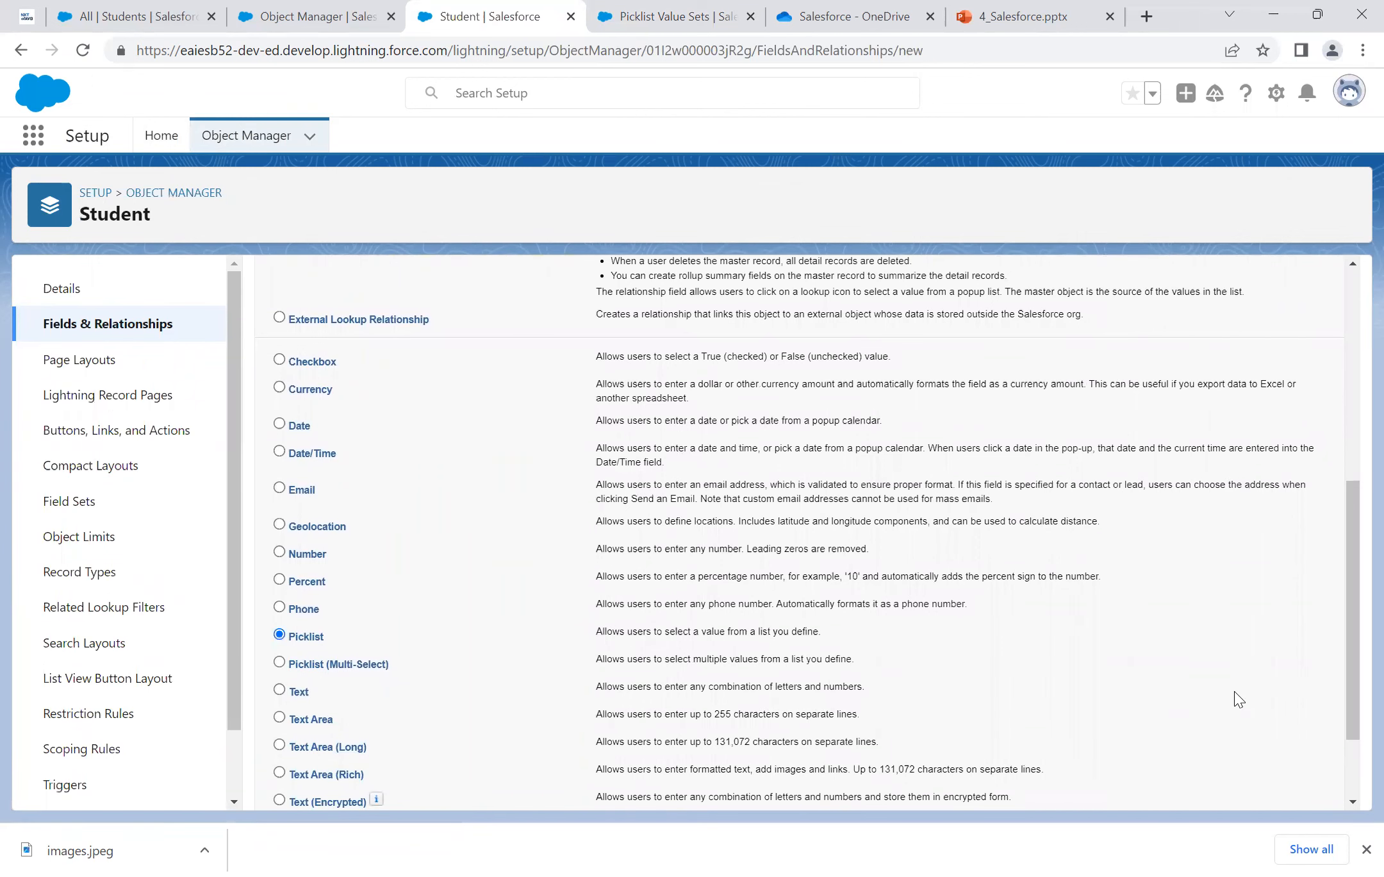
scroll(1239, 698, "down", 2)
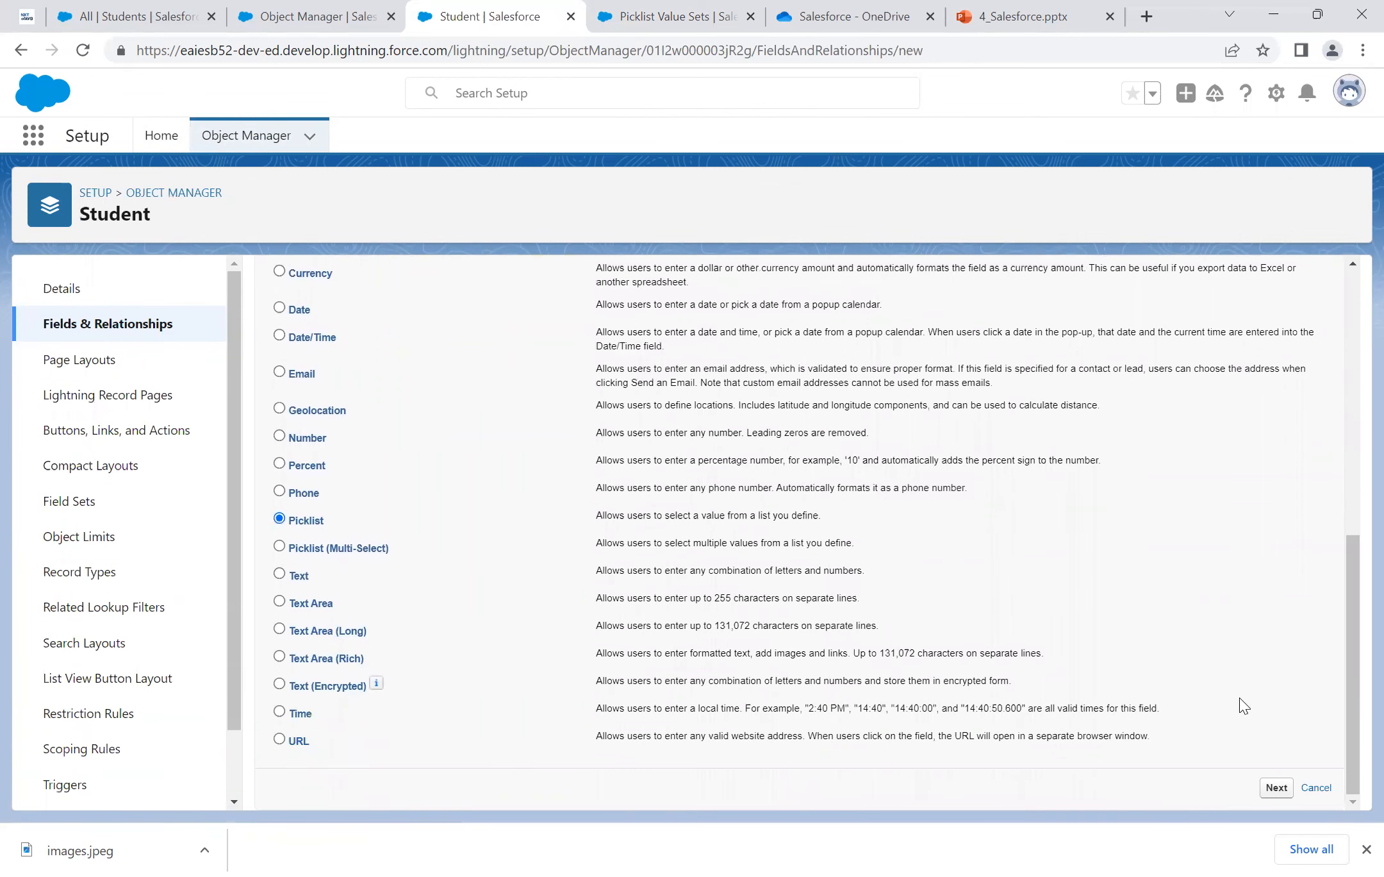
left_click(1277, 787)
Step: Label the field City, base it on the City global value set, and save it
left_click(565, 421)
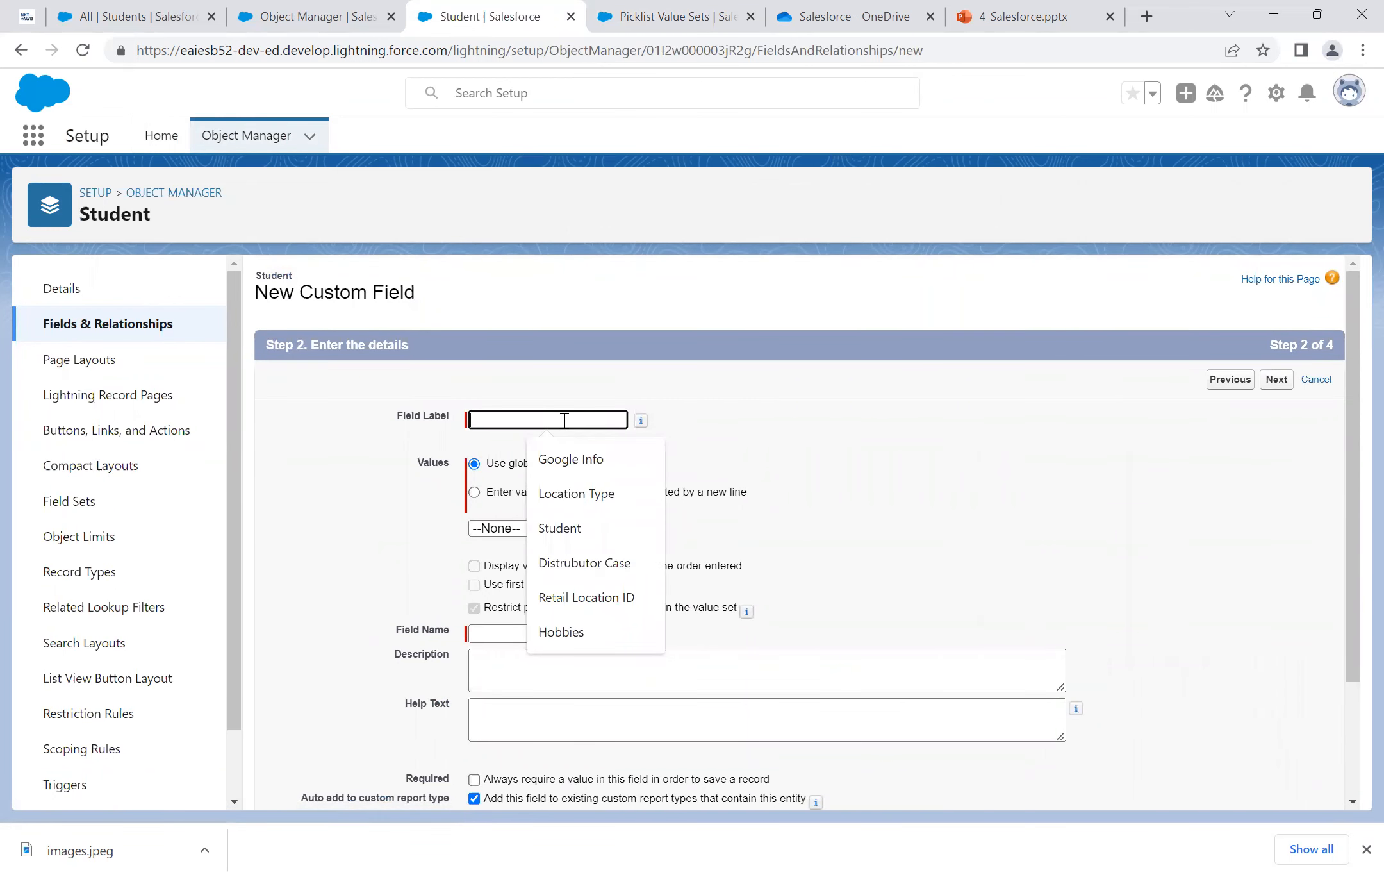
type("City")
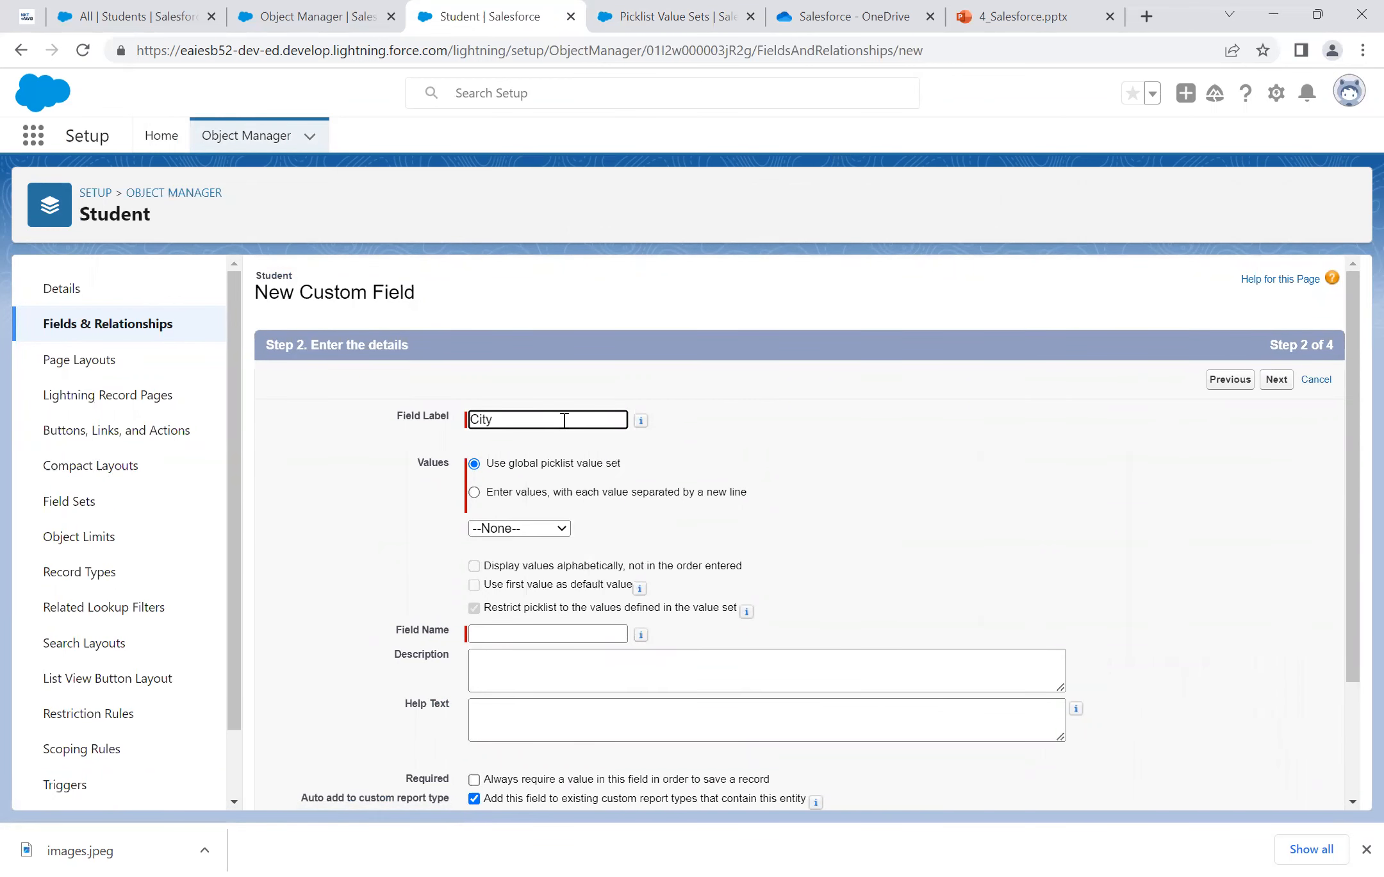
left_click(519, 529)
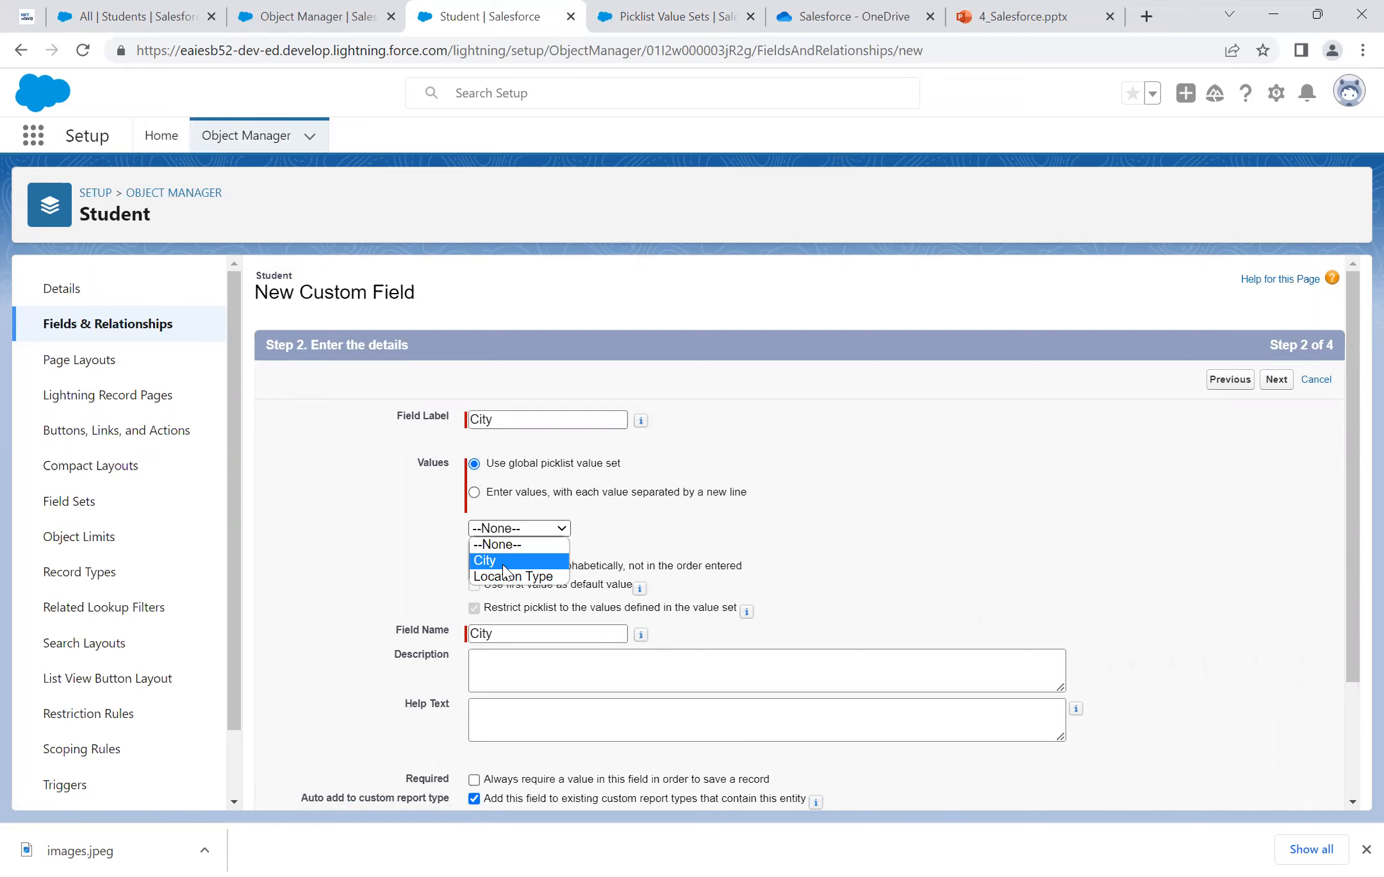
left_click(503, 560)
scroll(733, 635, "down", 2)
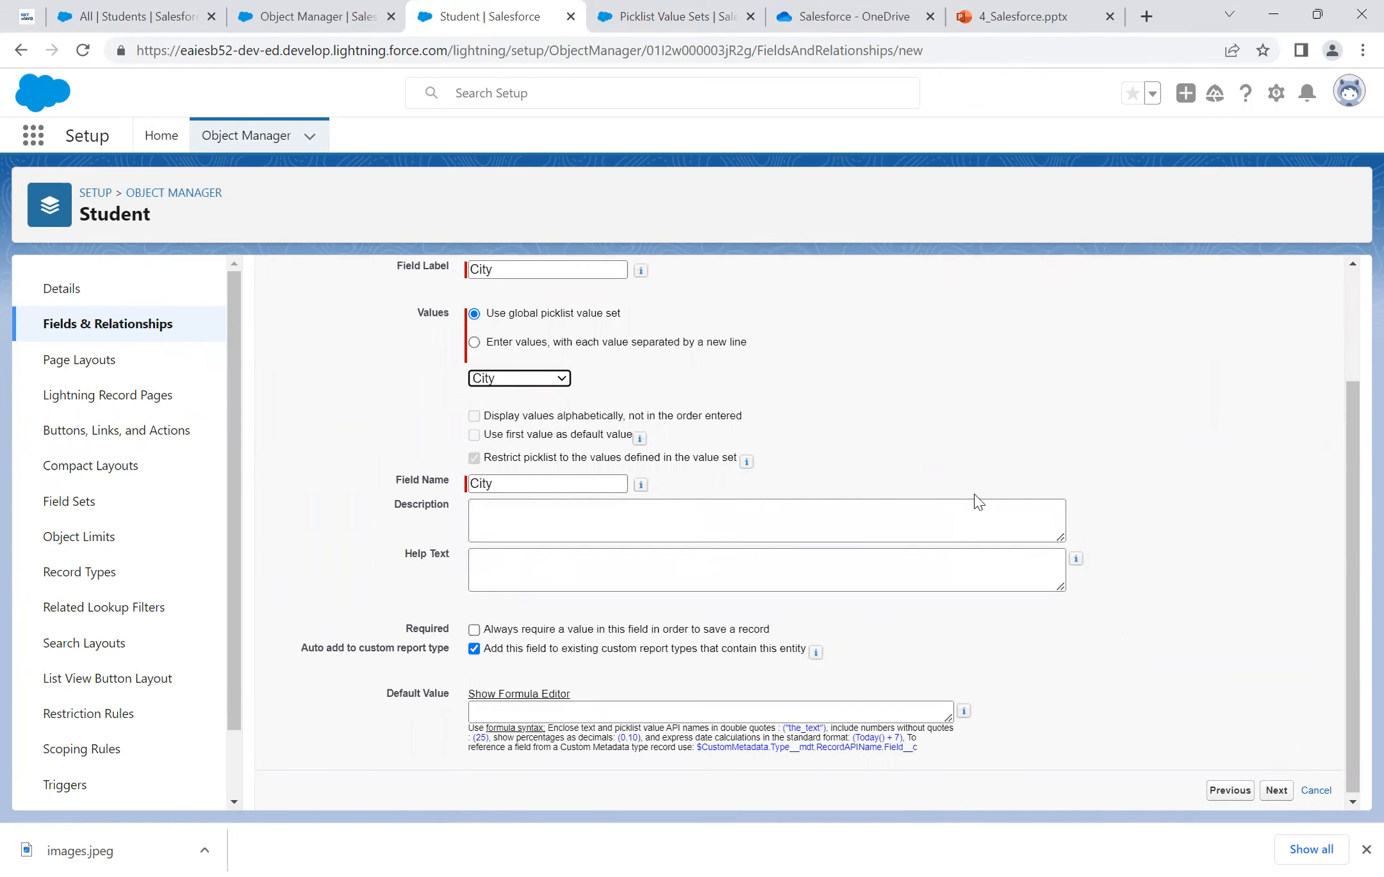
left_click(1286, 799)
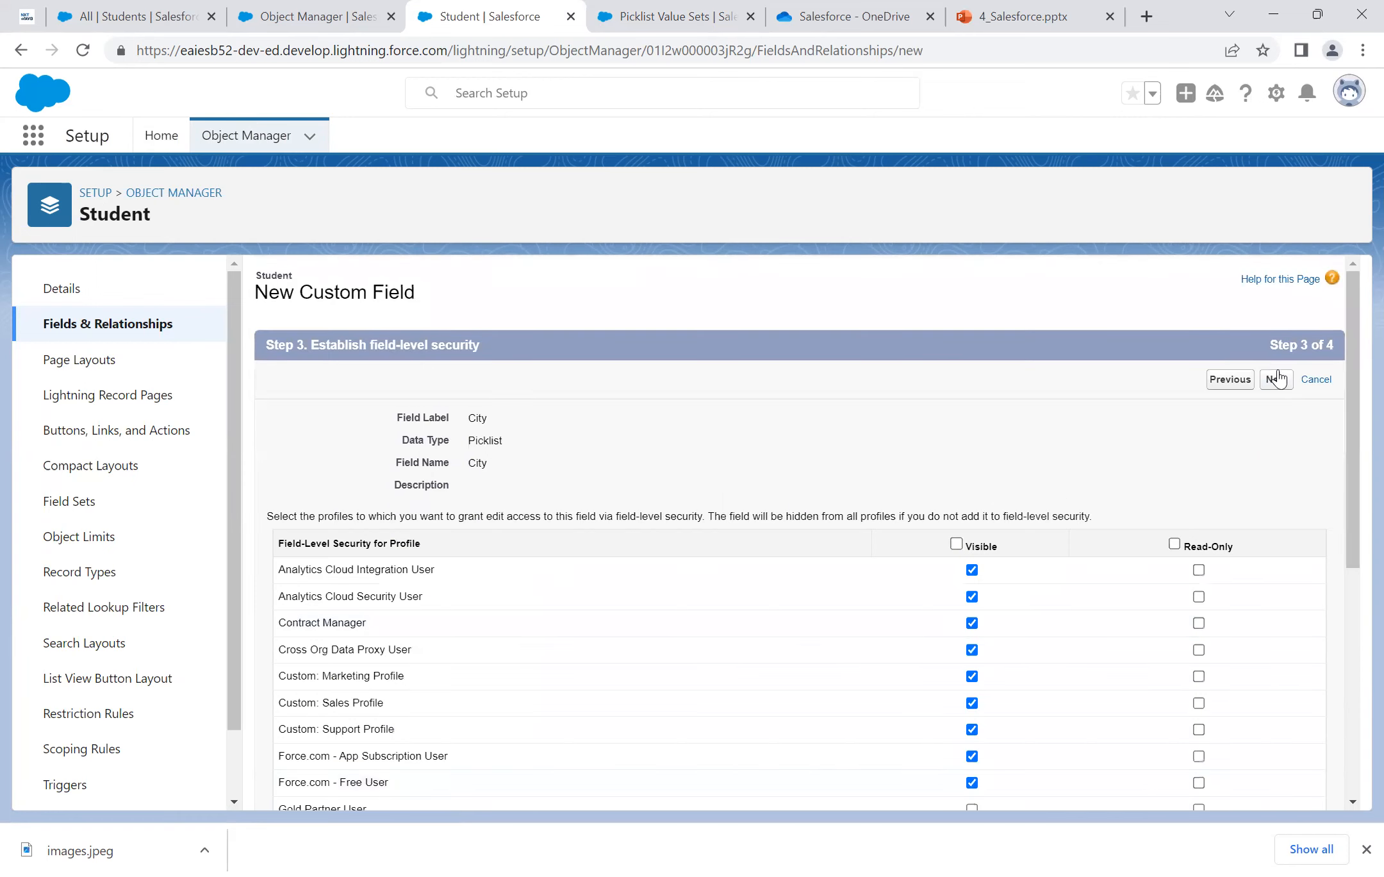
left_click(1277, 377)
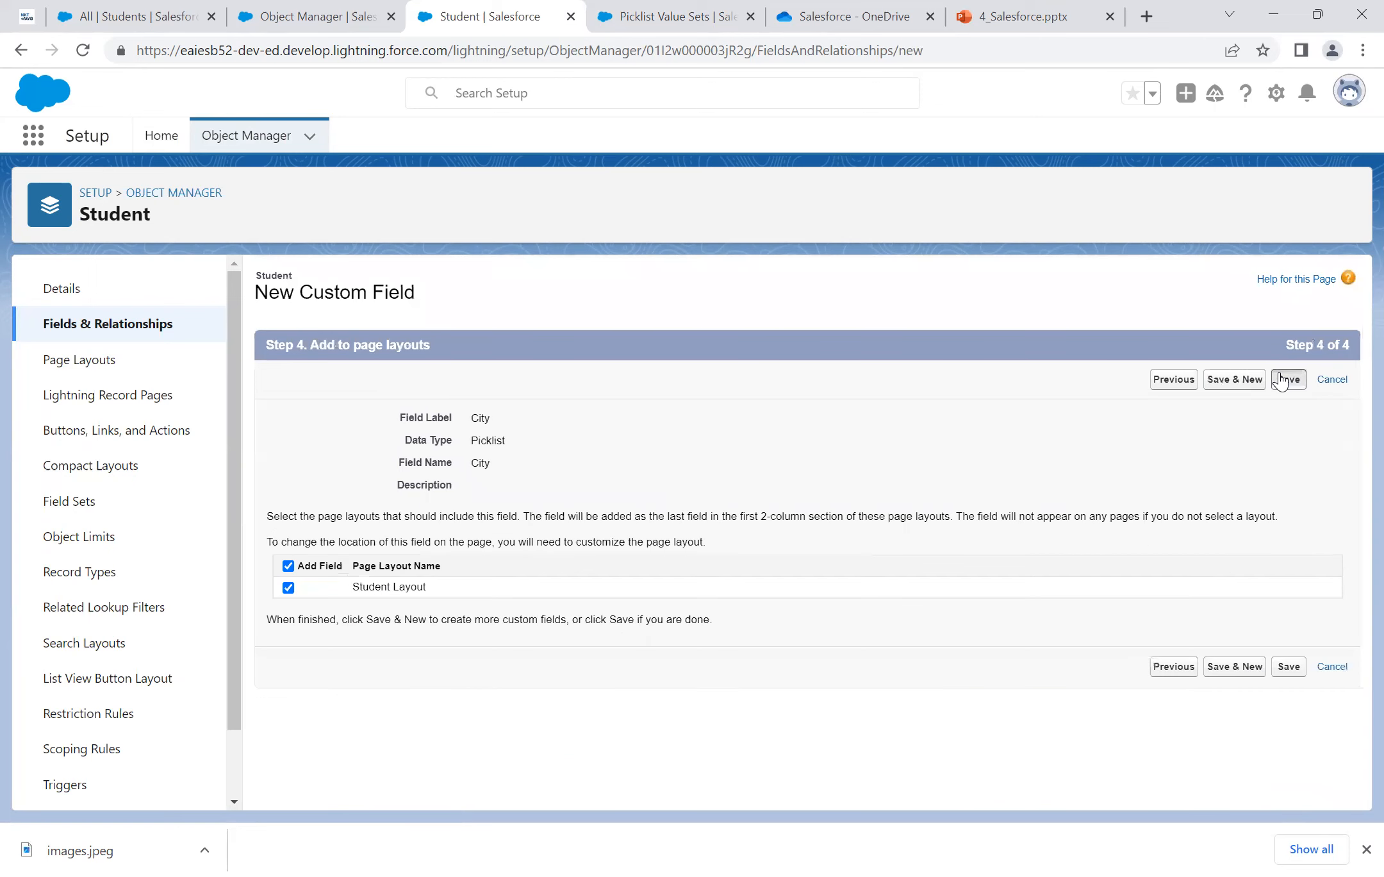
left_click(1279, 379)
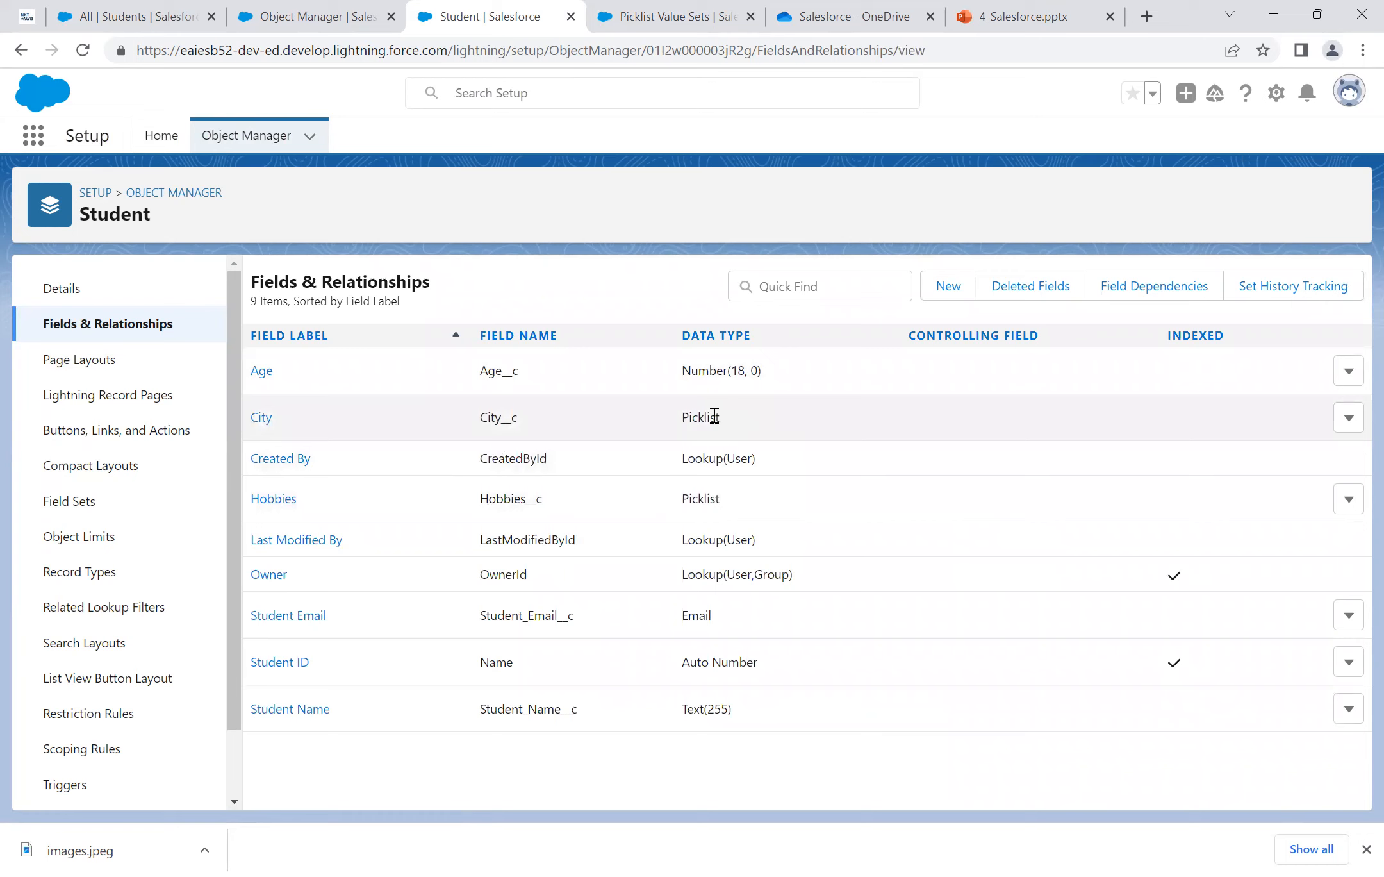
left_click(196, 19)
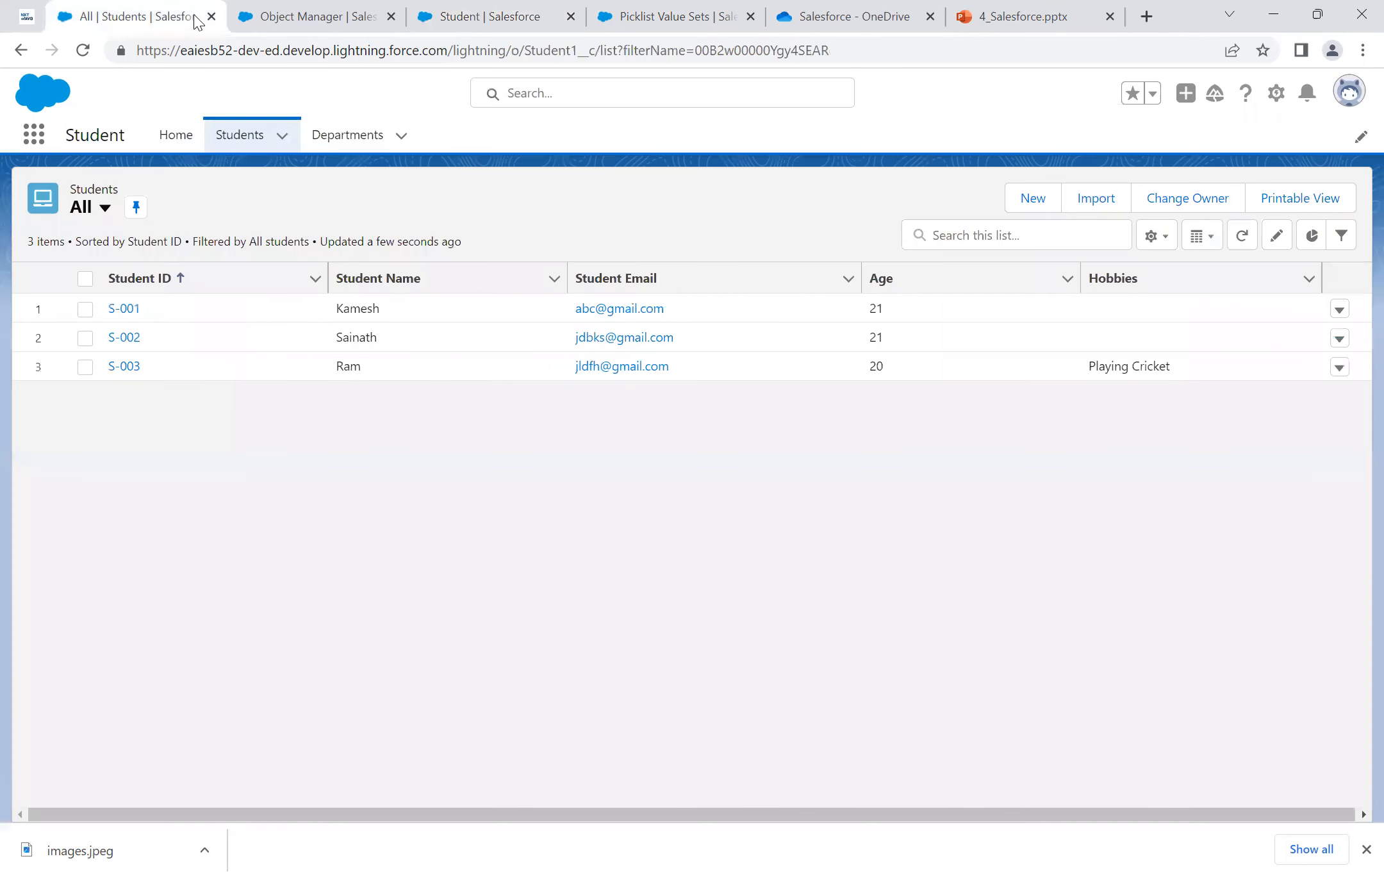
Step: Reload the students list and open a new student form, reviewing the City options
left_click(83, 51)
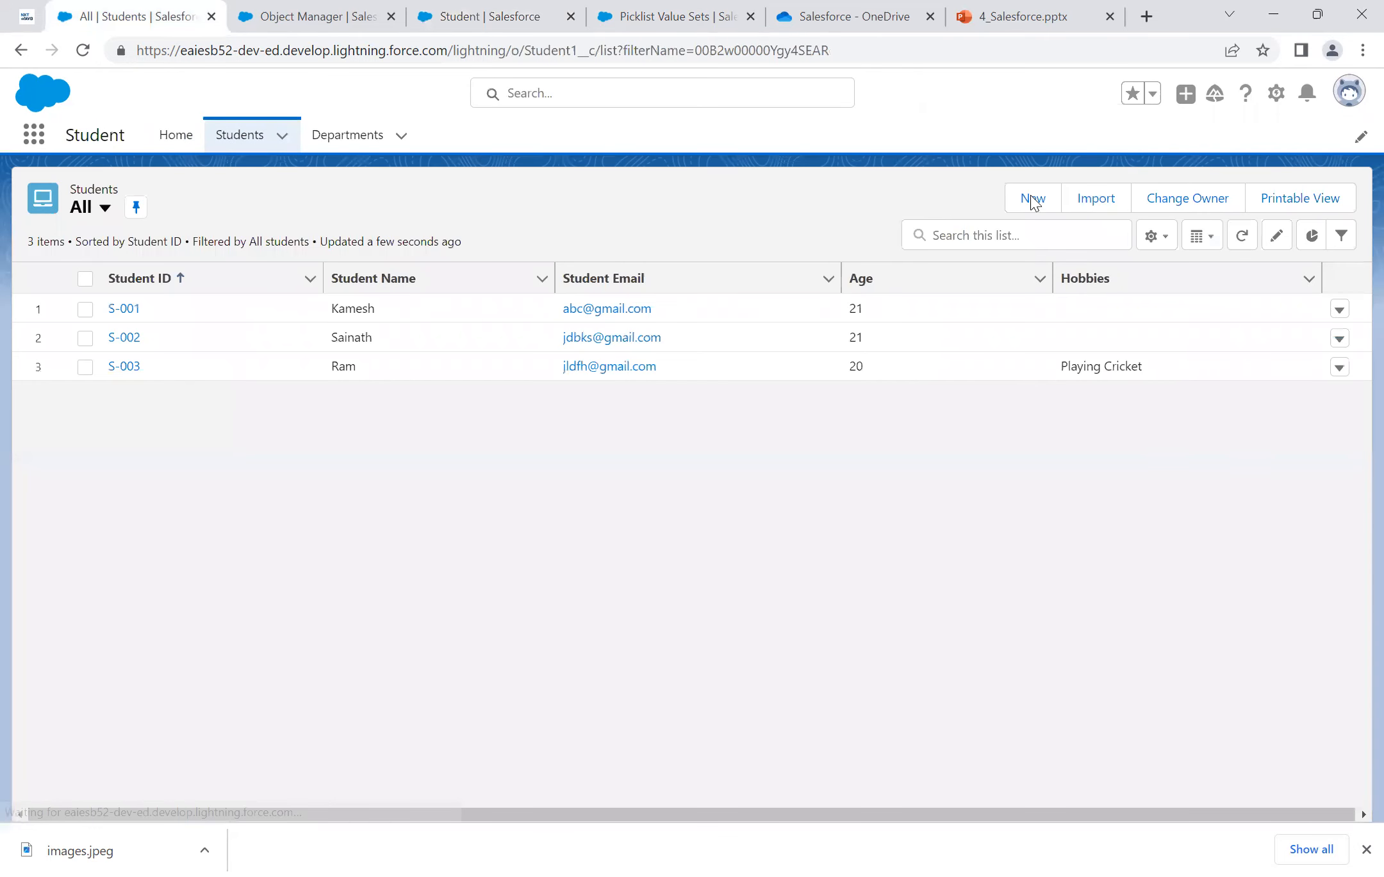
left_click(1031, 202)
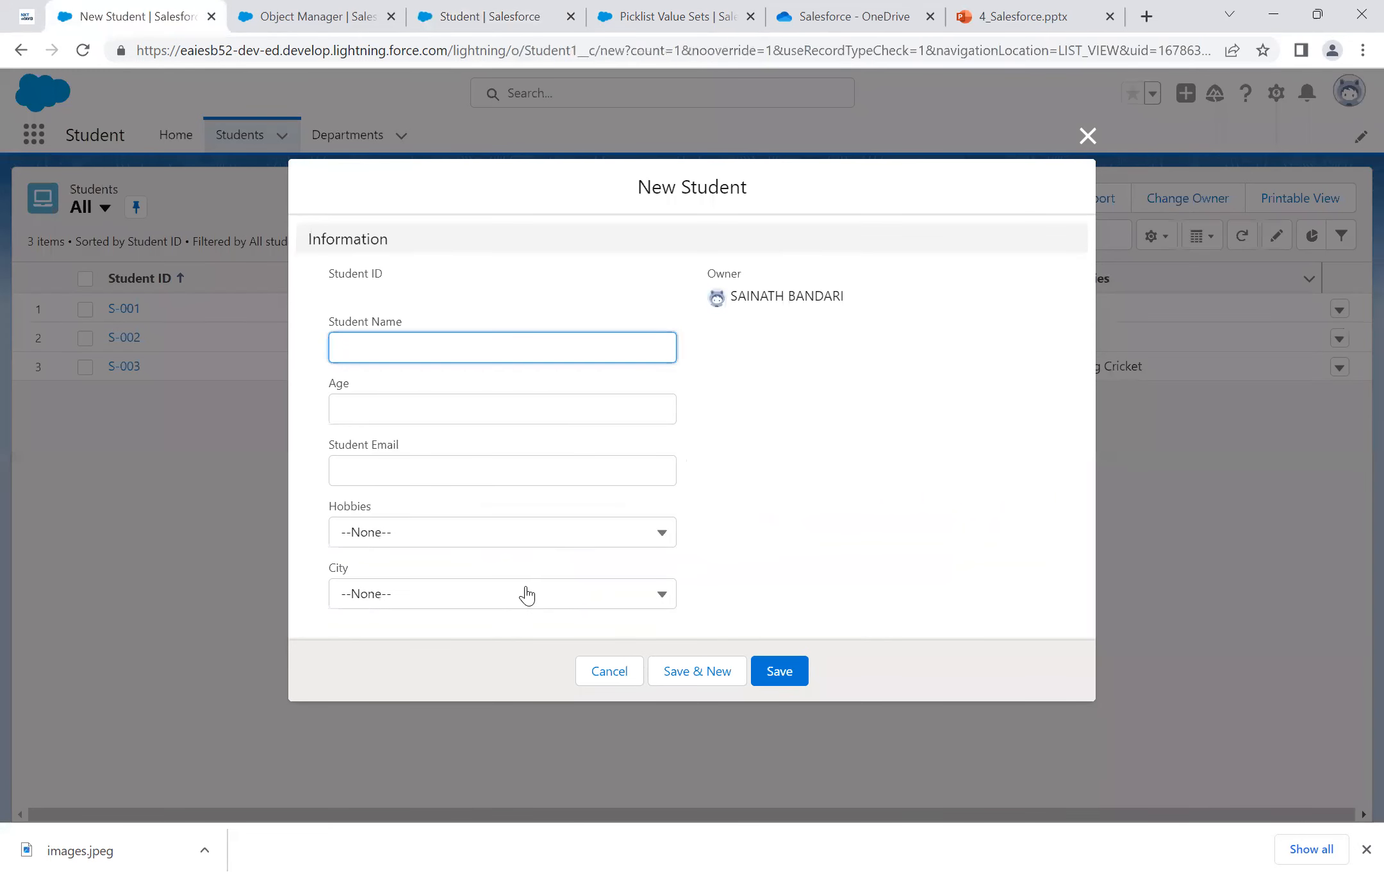
left_click(447, 597)
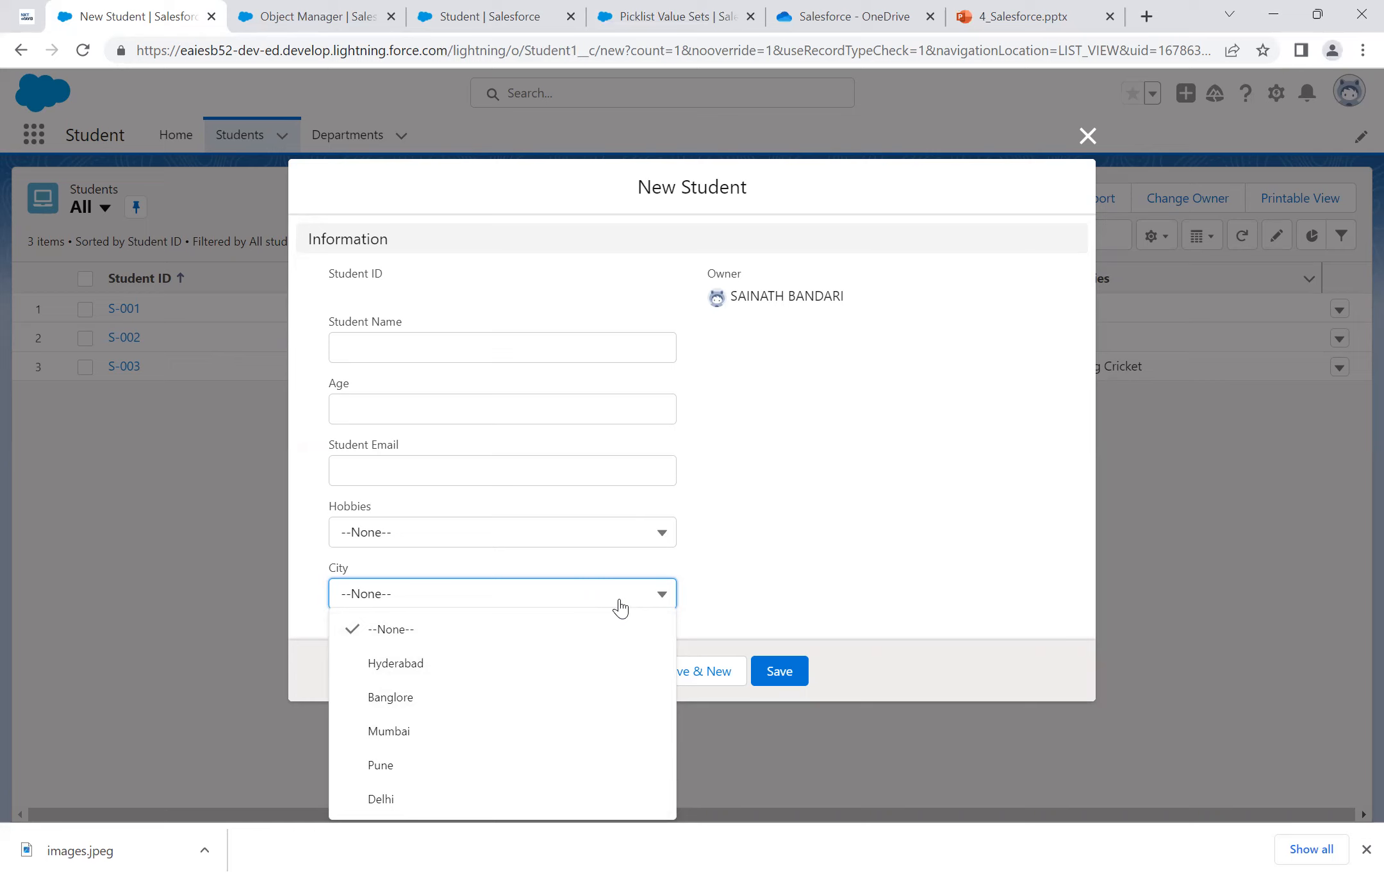
Step: Enter a student name, set City to Hyderabad, save, and return to All students
left_click(628, 352)
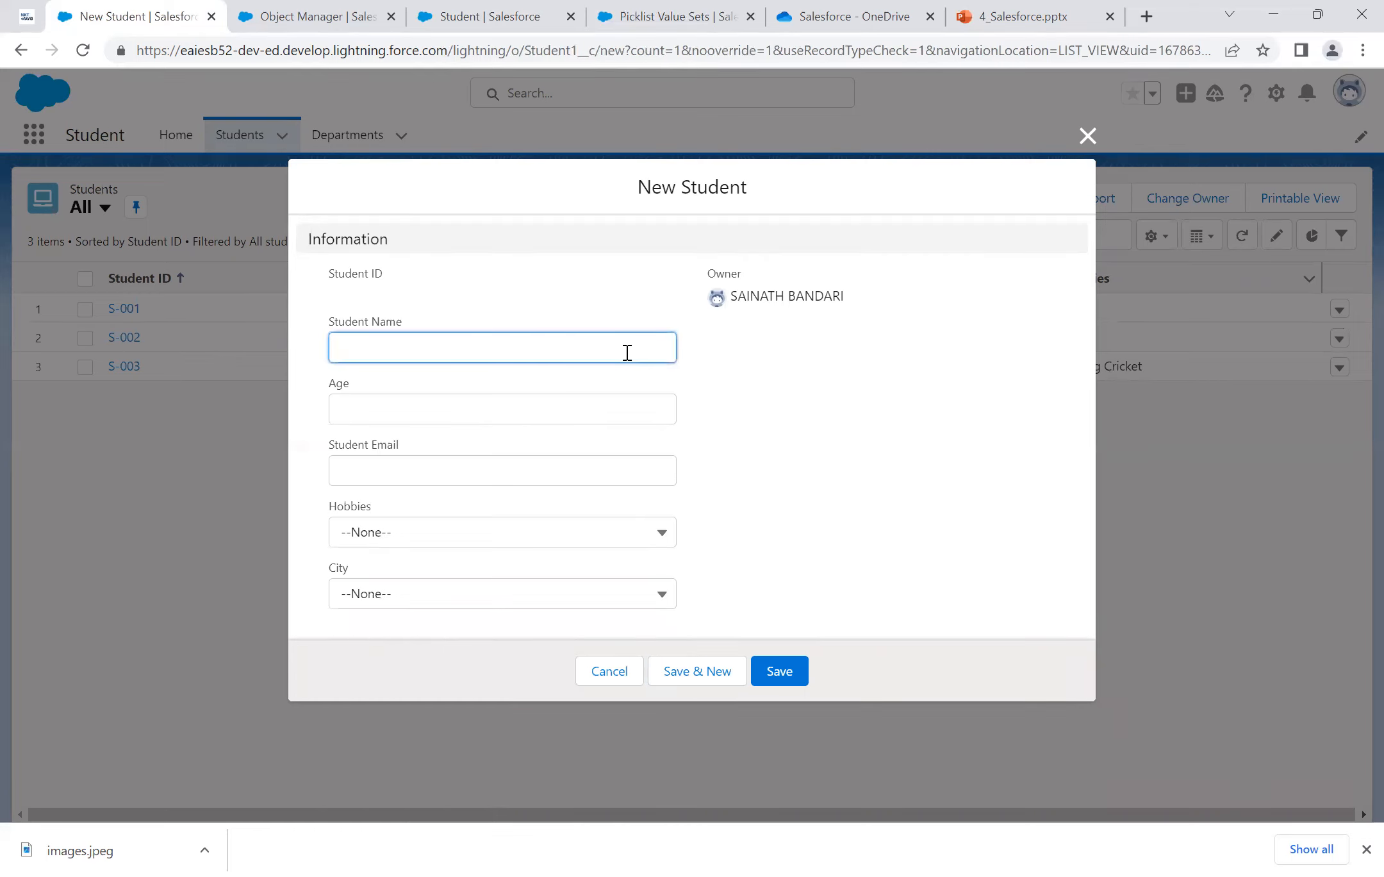
type("Ravu")
type("i")
left_click(507, 594)
left_click(504, 664)
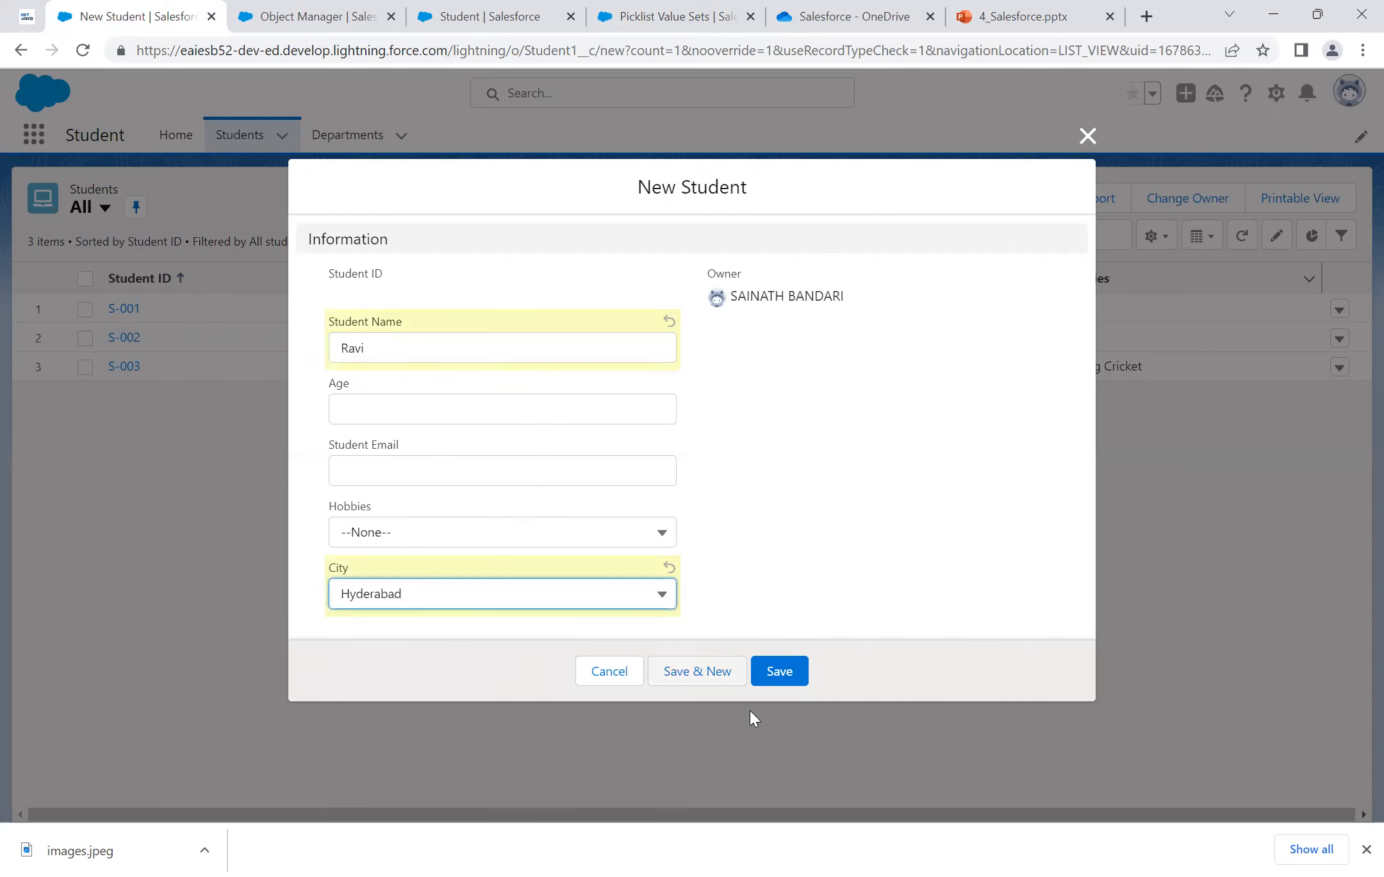
left_click(778, 670)
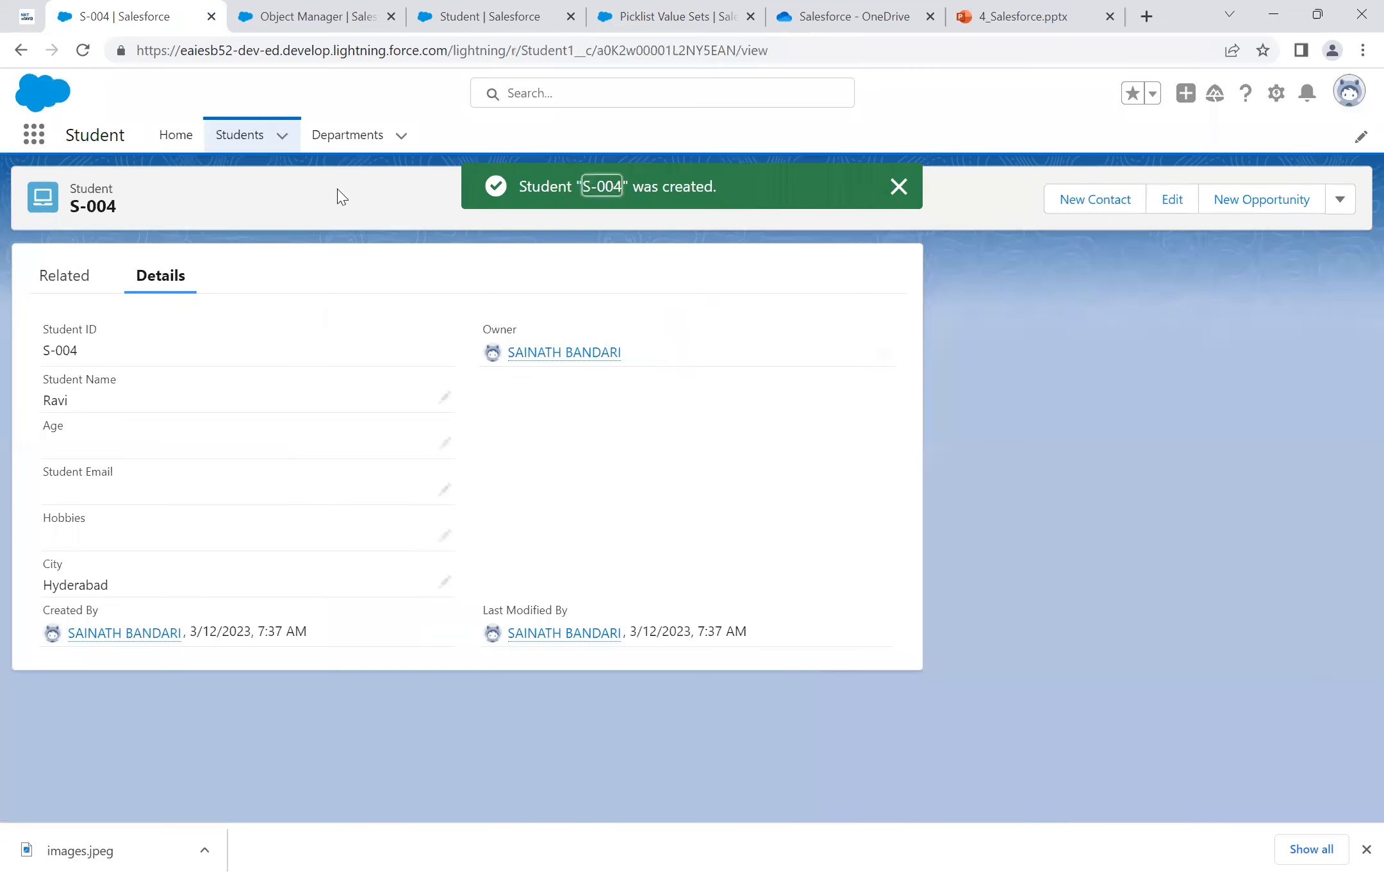
left_click(246, 134)
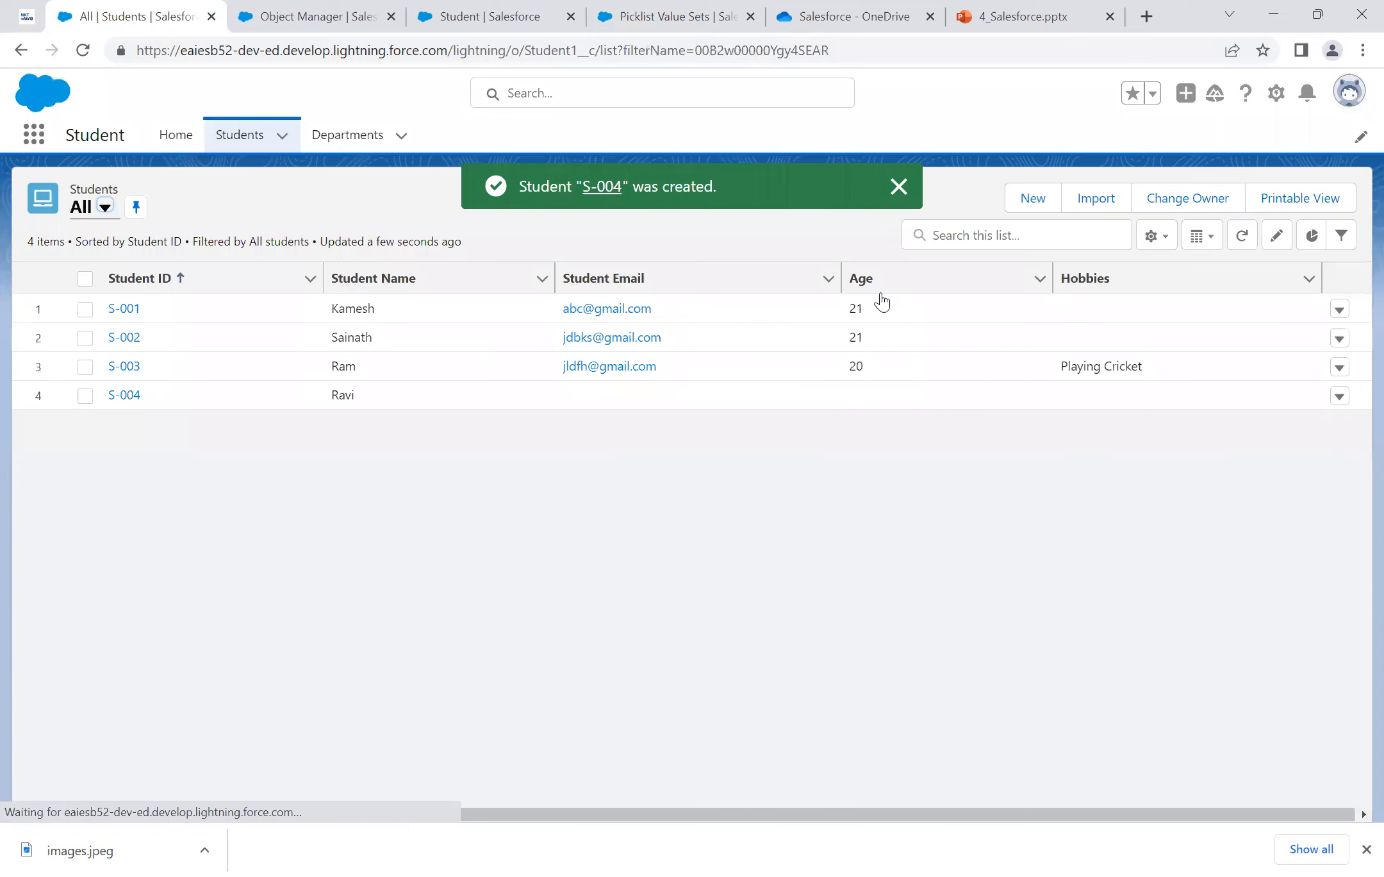
Step: Add City to the All students list view's visible columns and save the column selection
left_click(1158, 236)
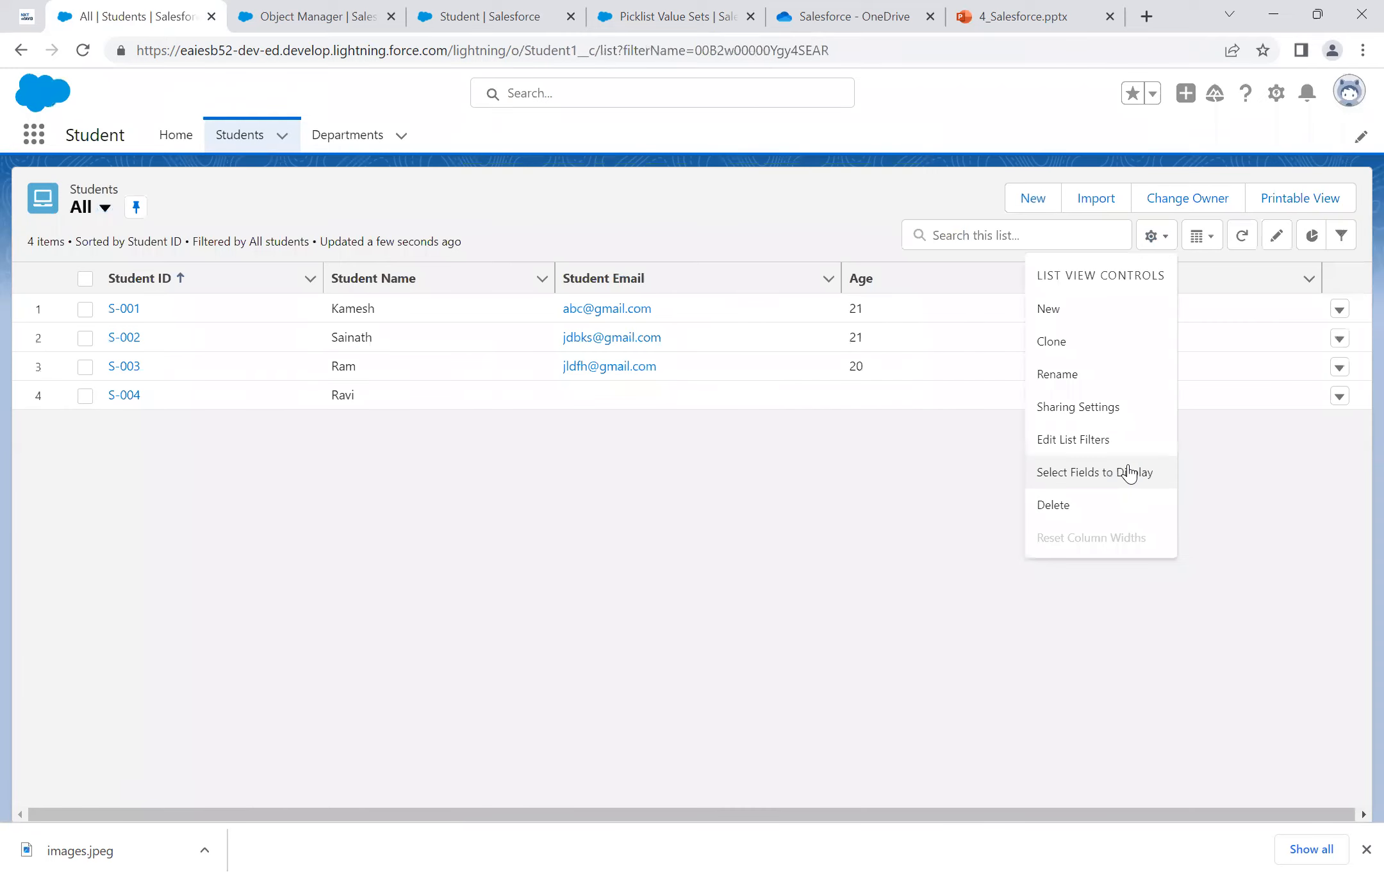
left_click(1129, 475)
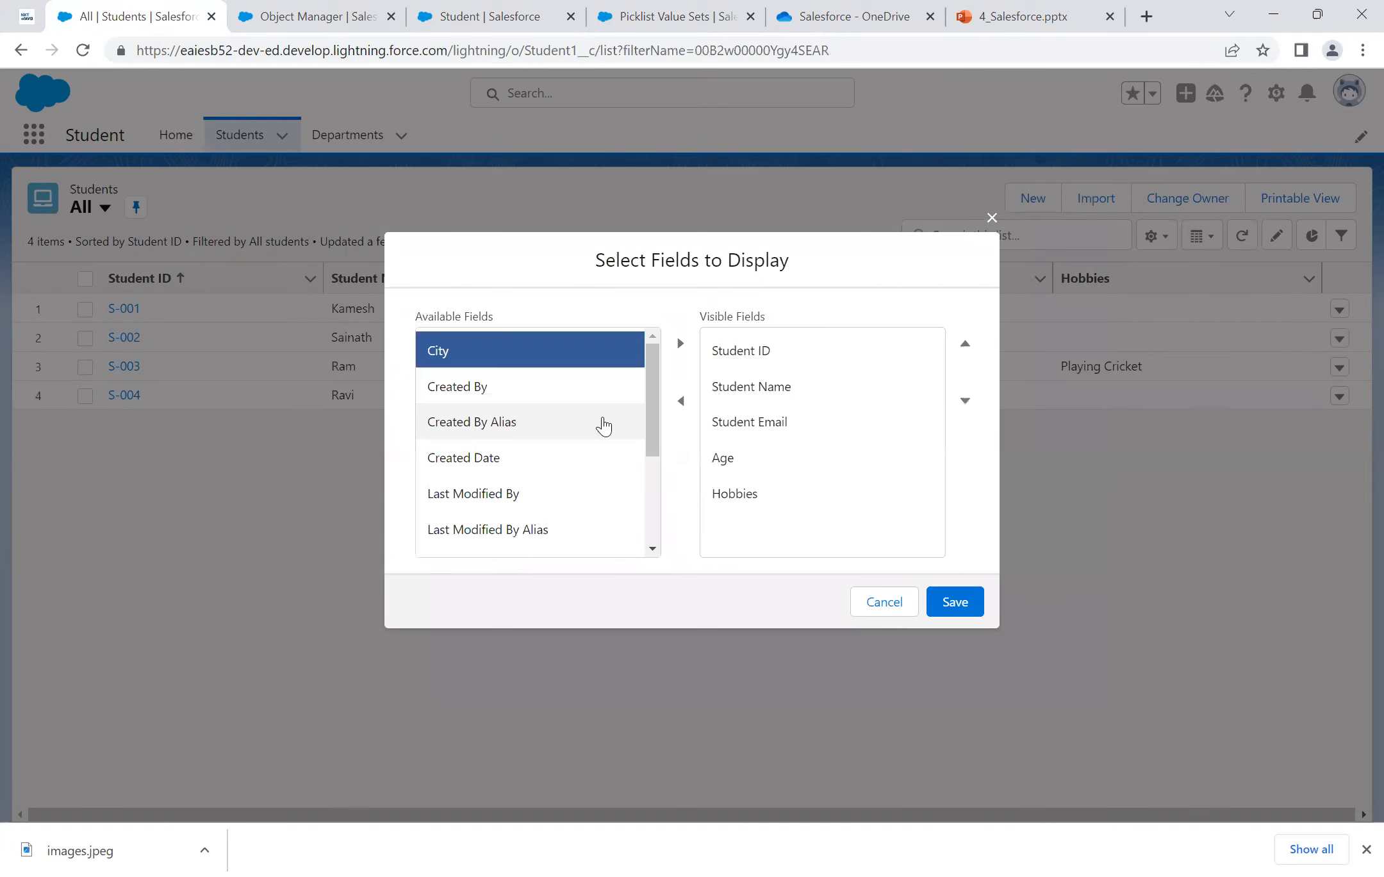
left_click(681, 346)
left_click(961, 604)
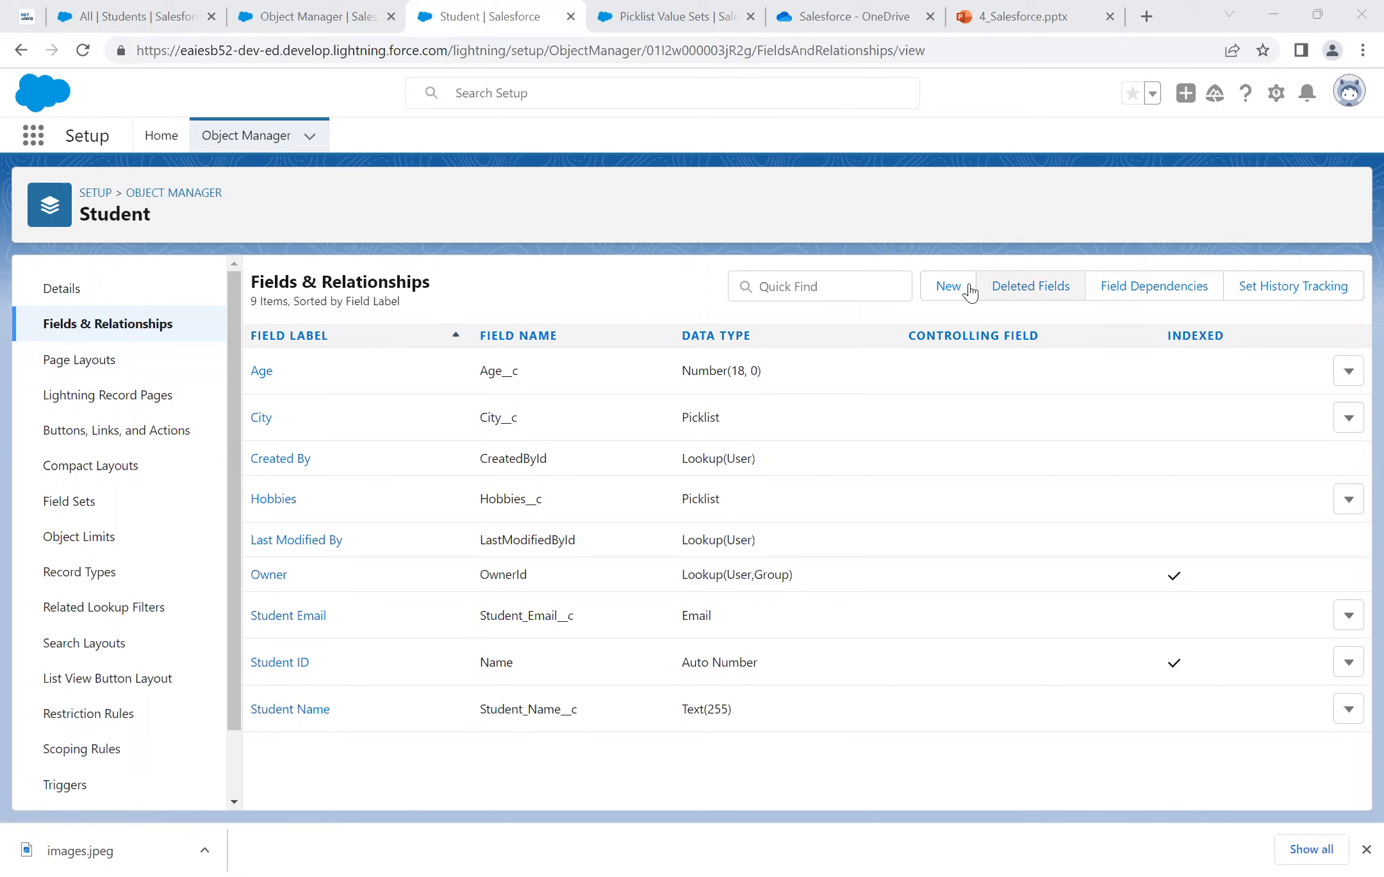
Step: Start a new Picklist (Multi-Select) field on Student and enter the label 'Hobbiess'
left_click(949, 287)
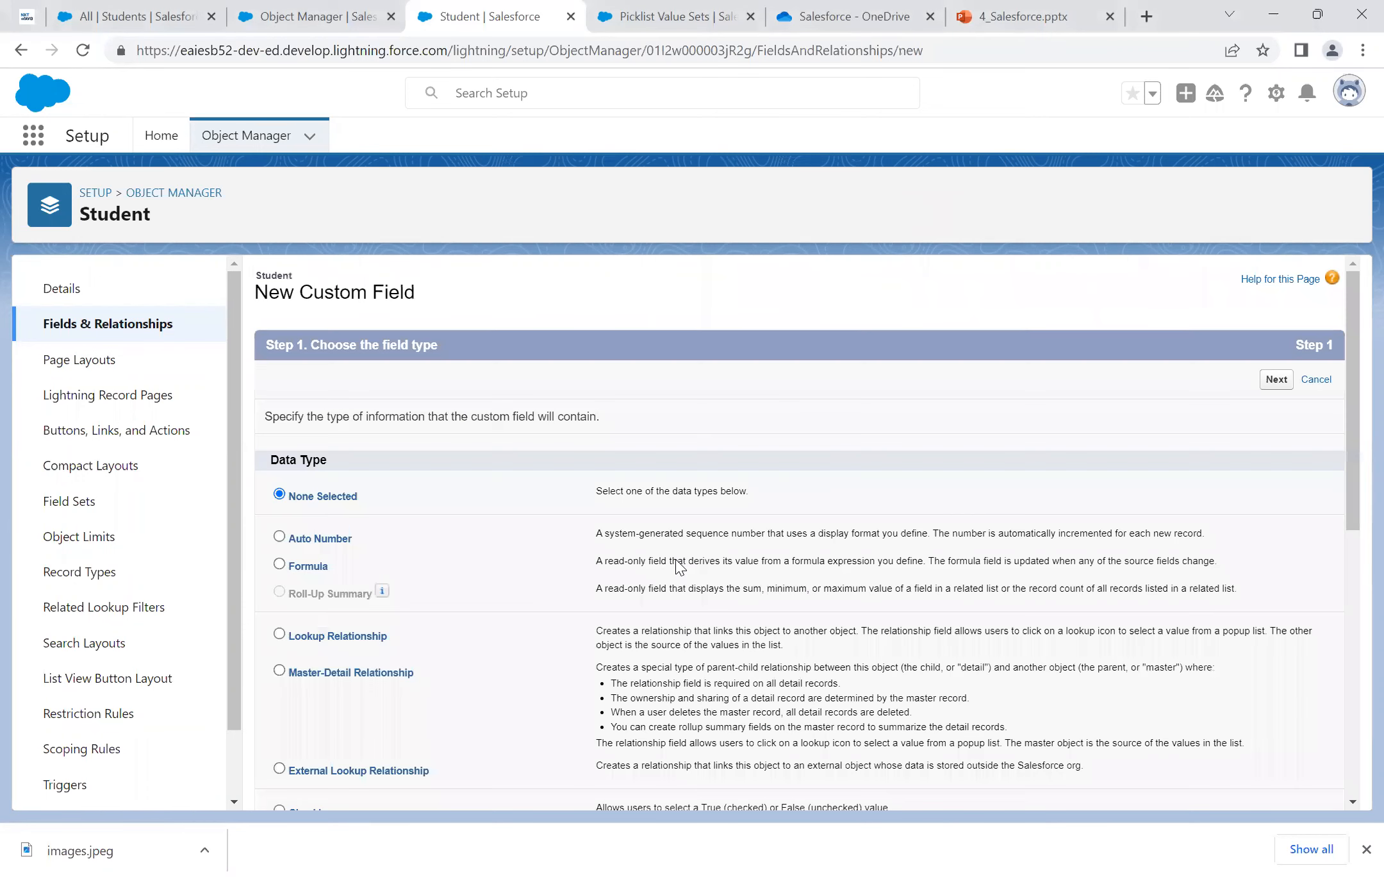
scroll(676, 565, "down", 8)
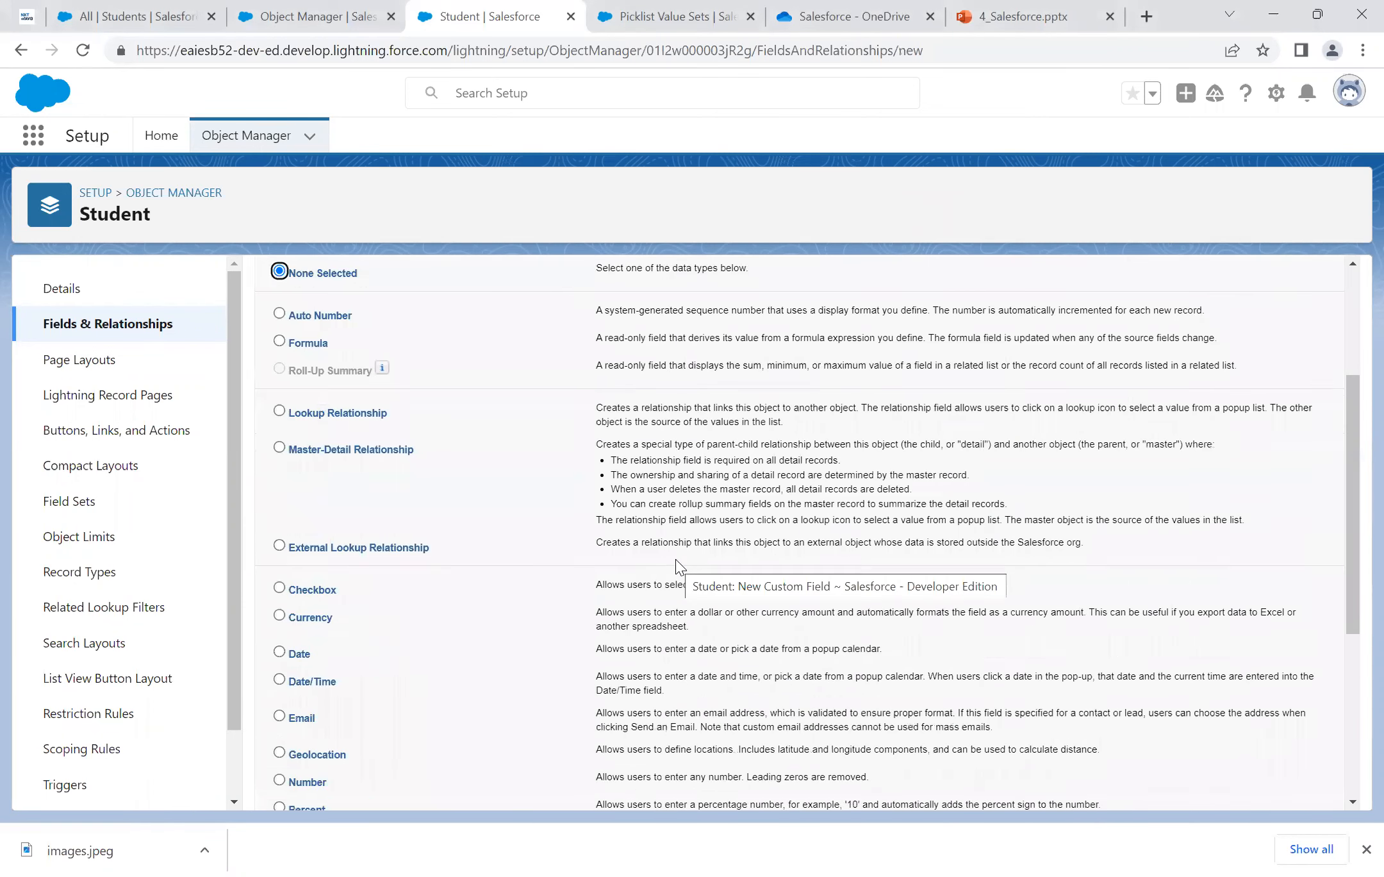
scroll(677, 565, "down", 1)
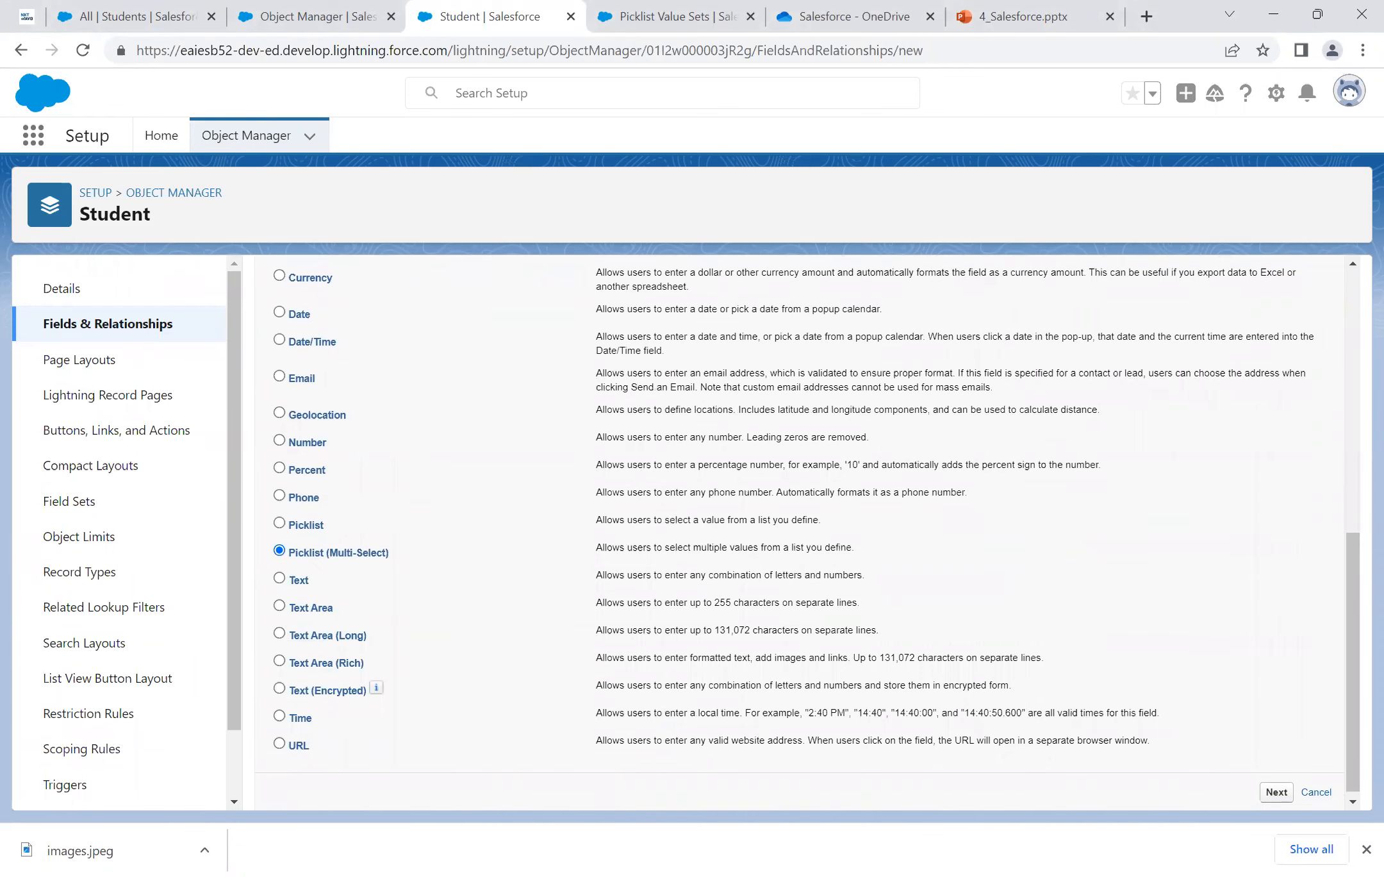
left_click(1276, 793)
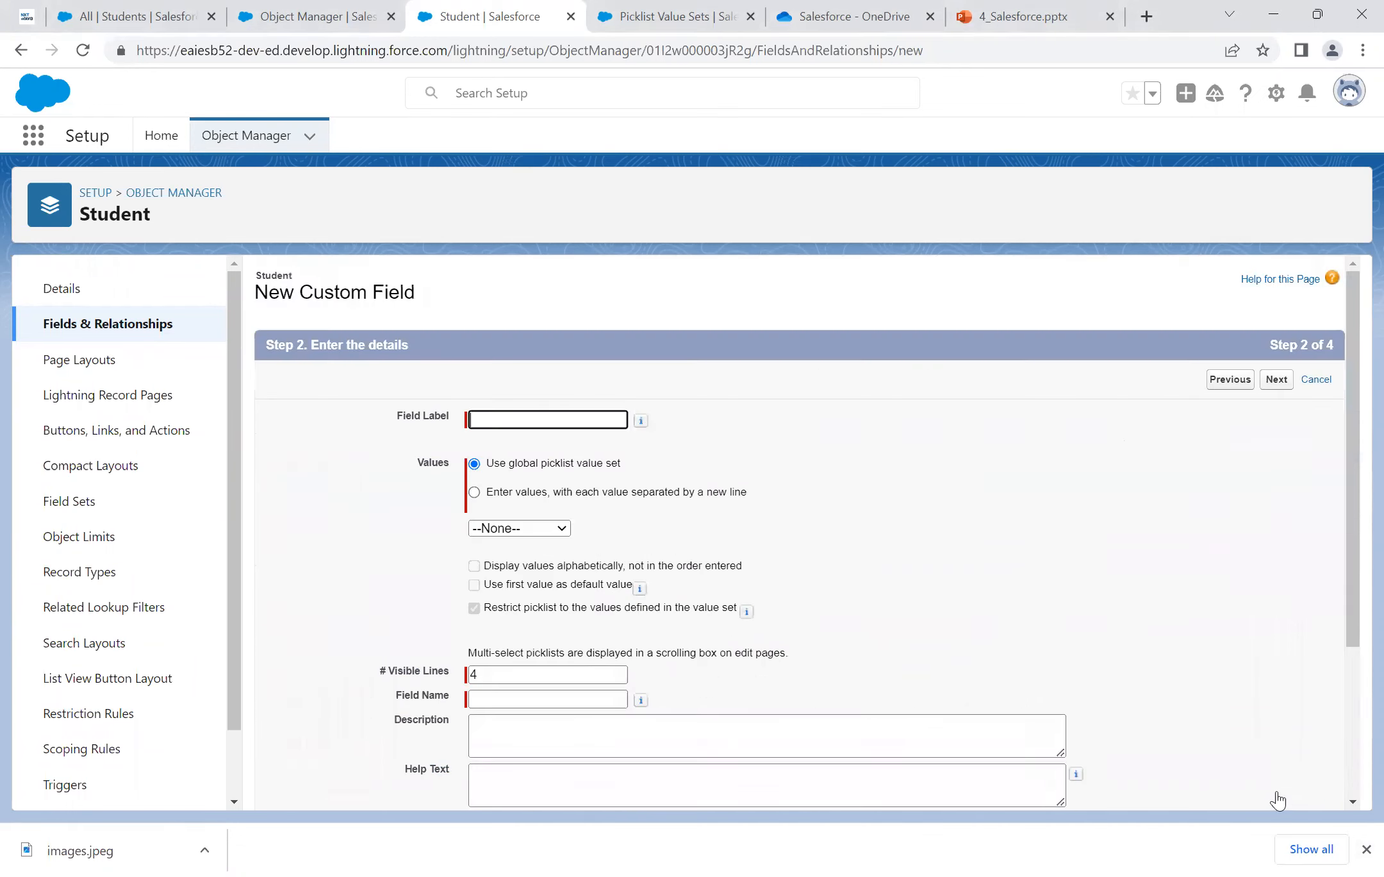
left_click(582, 412)
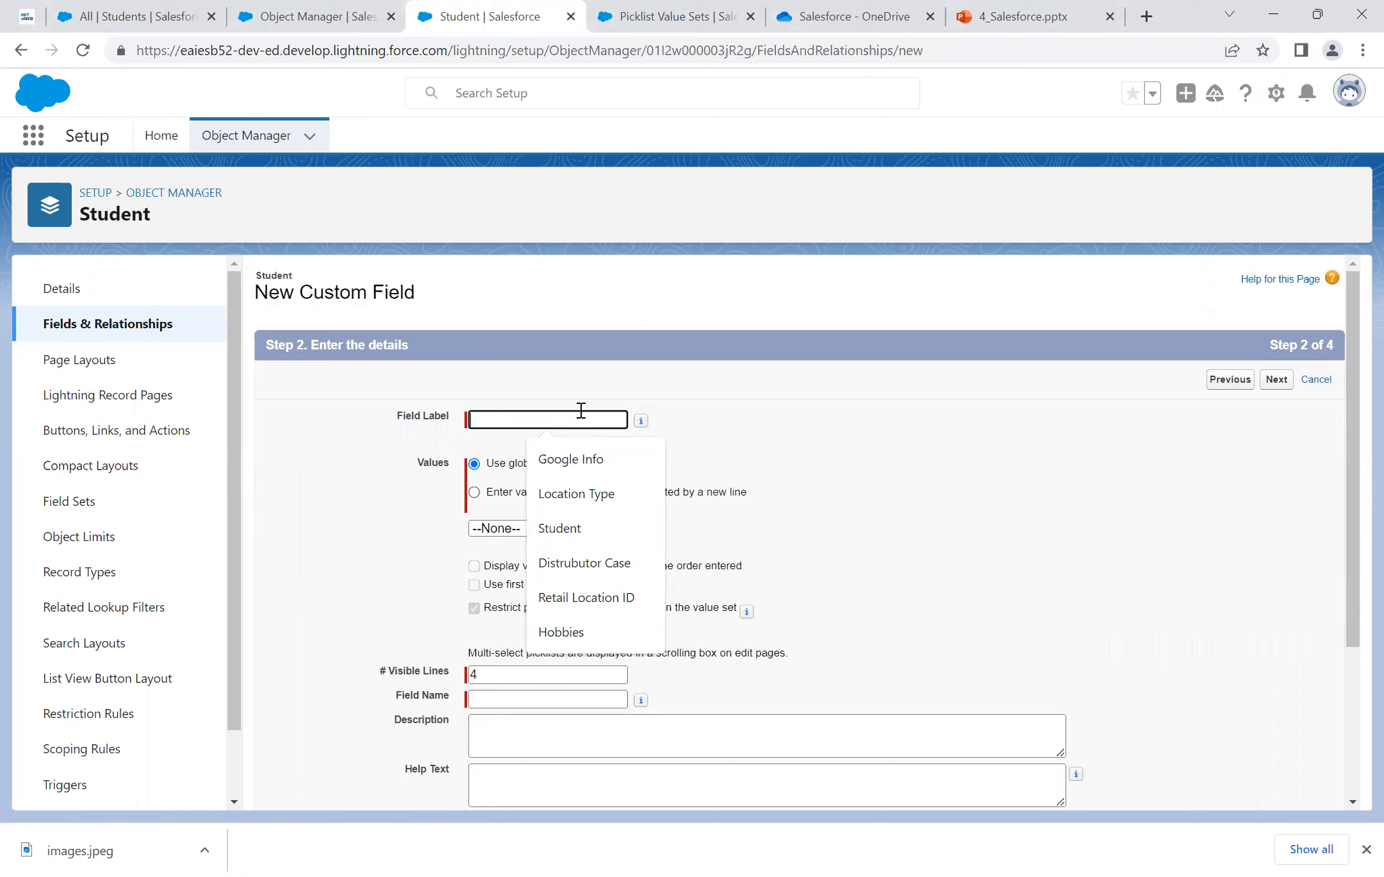
type("Hobbi")
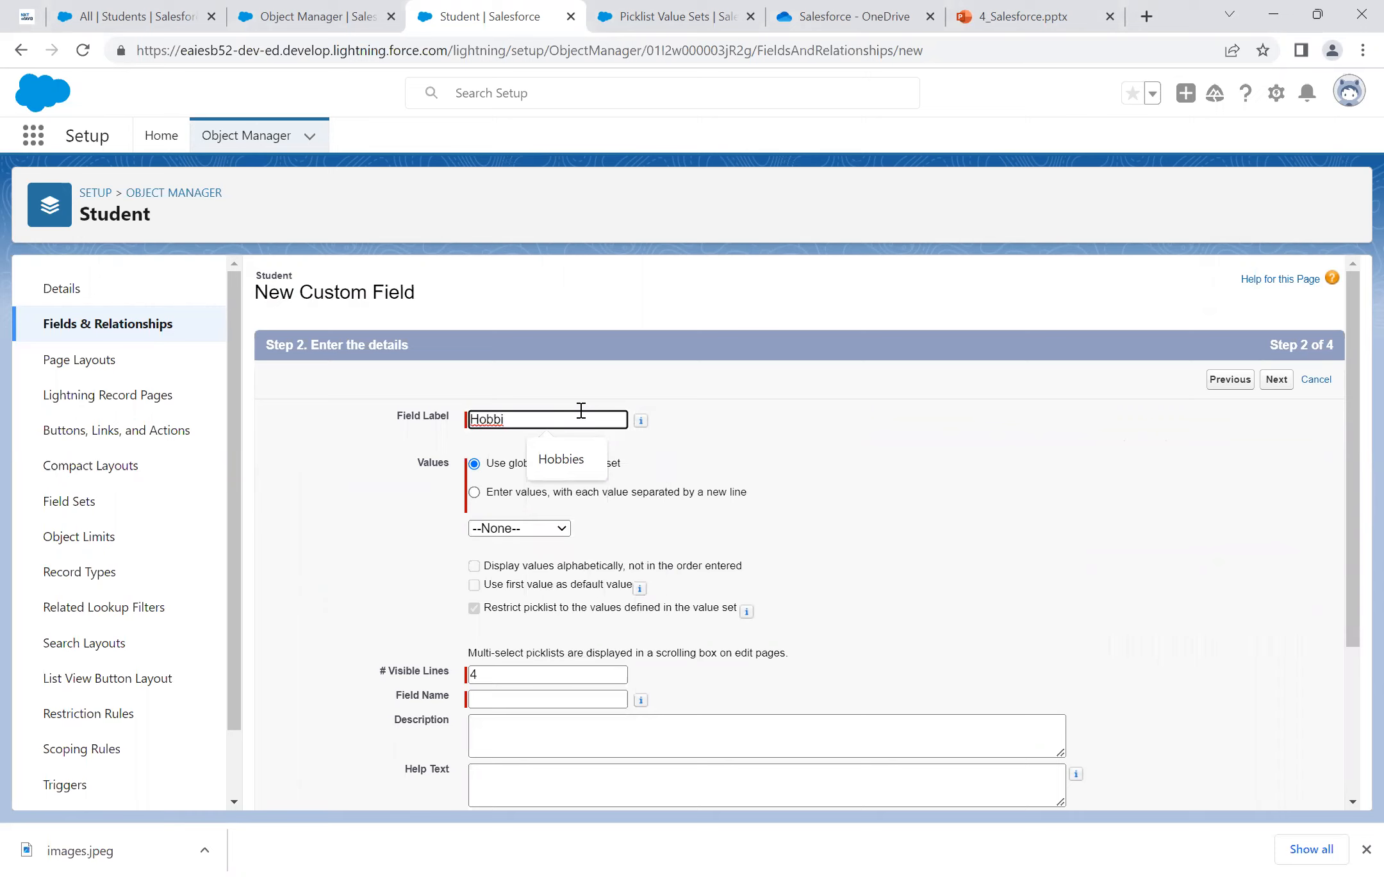
type("ess")
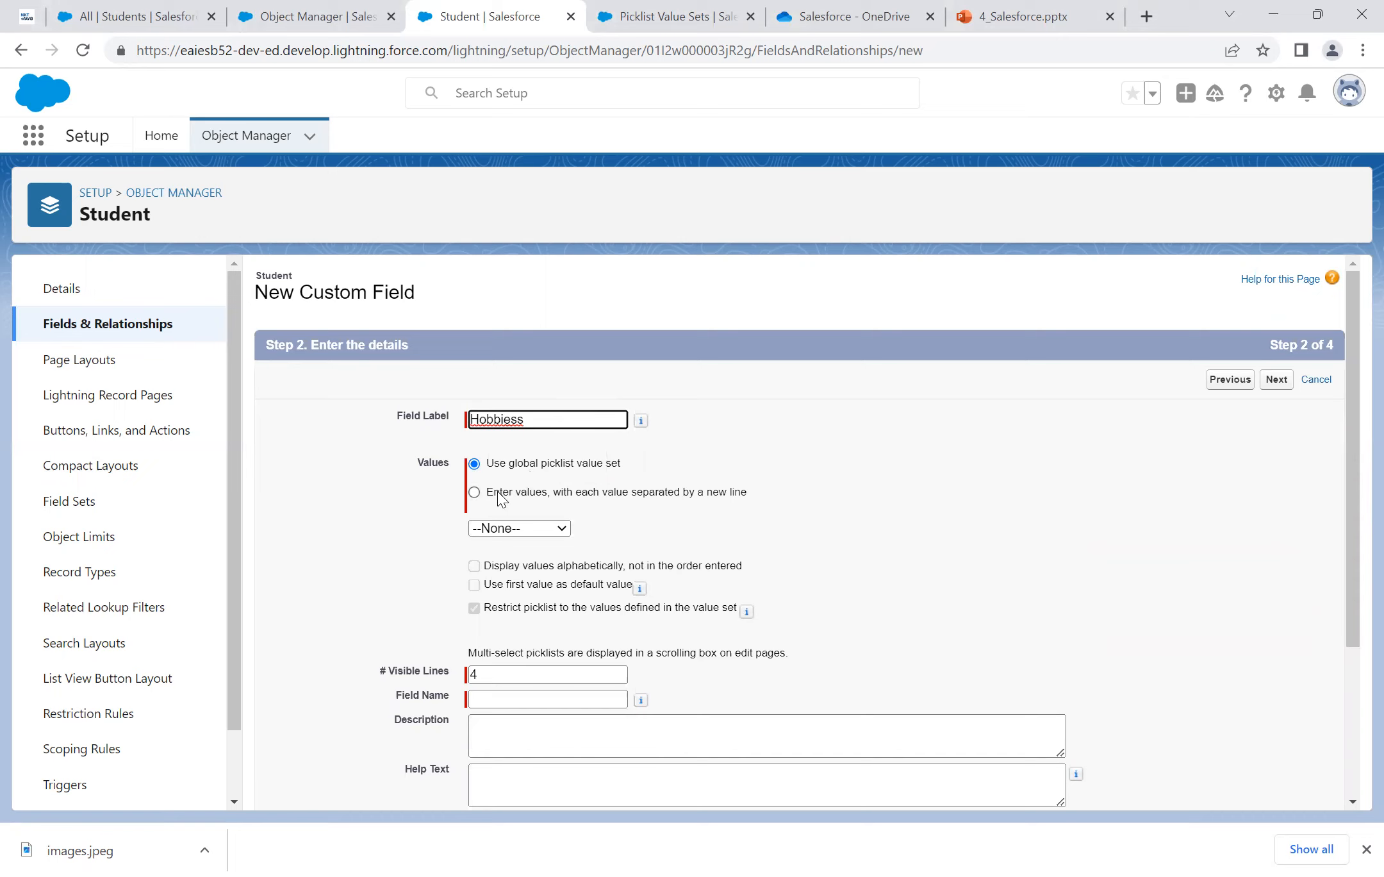
Step: Enter the Hobbiess picklist's own values: Dancing, Singing, Reading and Swimming
left_click(474, 492)
left_click(539, 591)
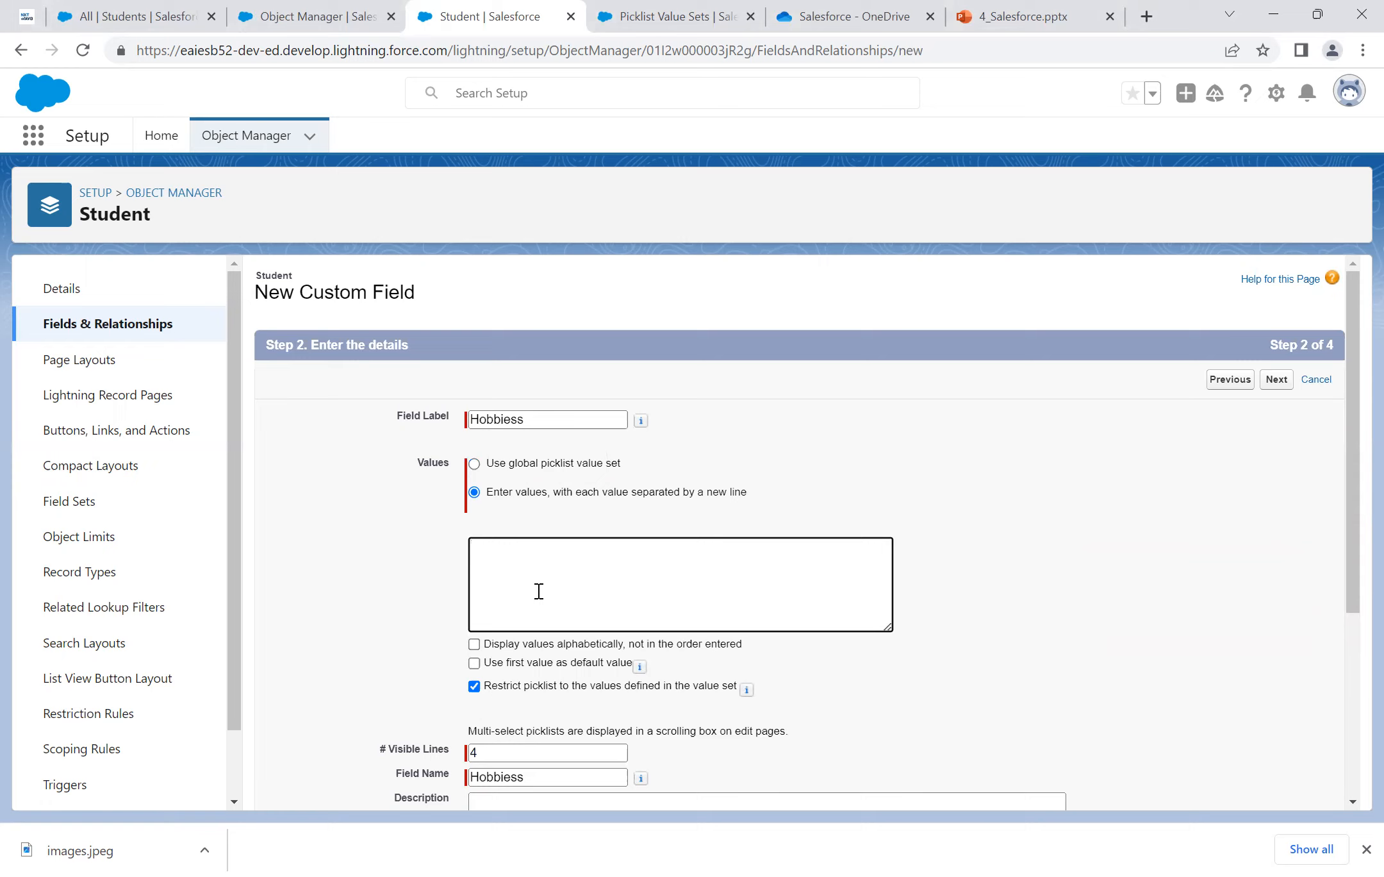
type("CR")
key("BackSpace")
key("BackSpace")
type("Dancing ")
type("Singing ")
type("Reading ")
type("S")
type("wimming")
scroll(539, 591, "down", 4)
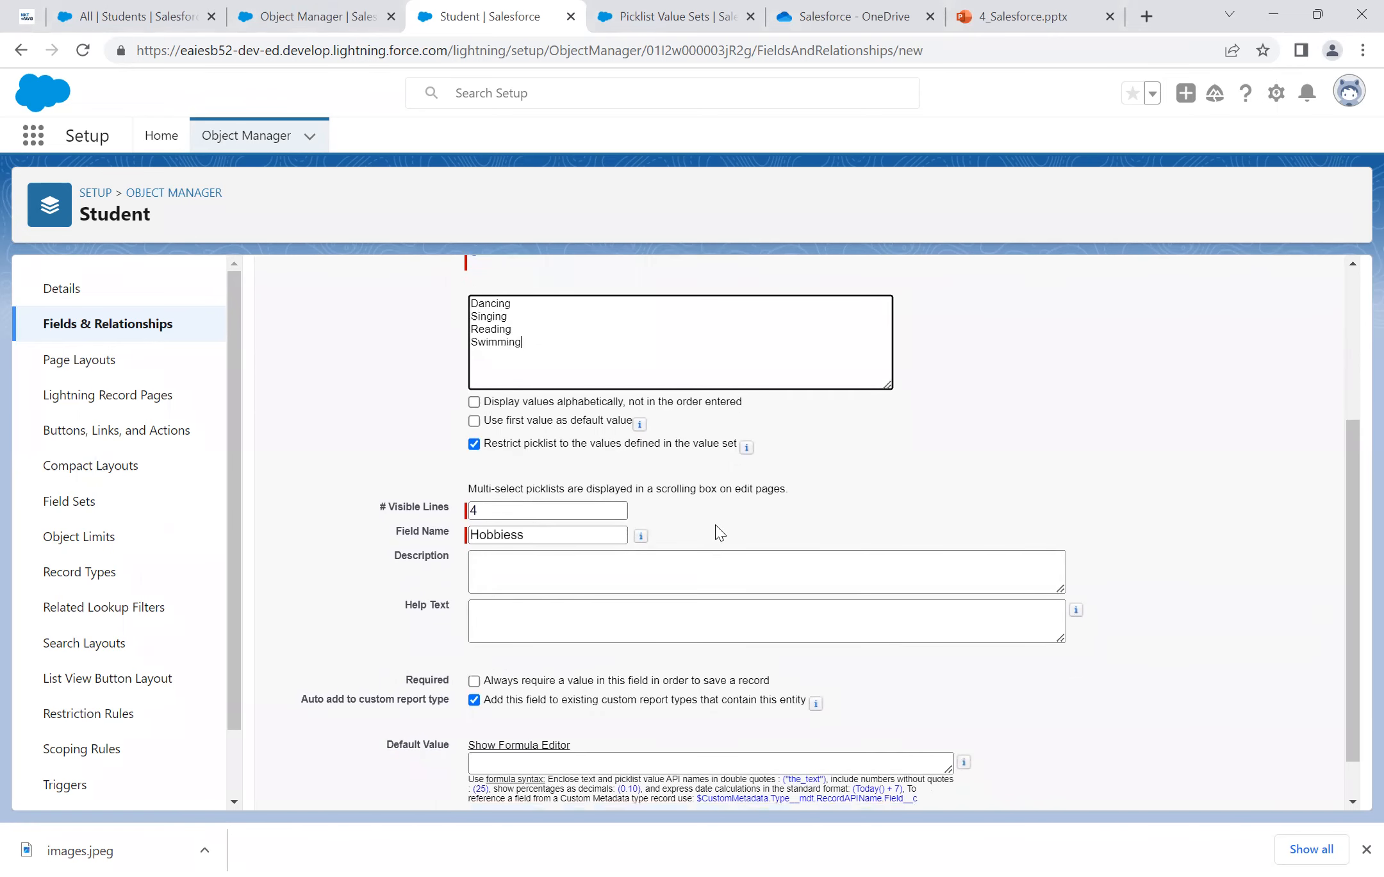
scroll(760, 521, "down", 1)
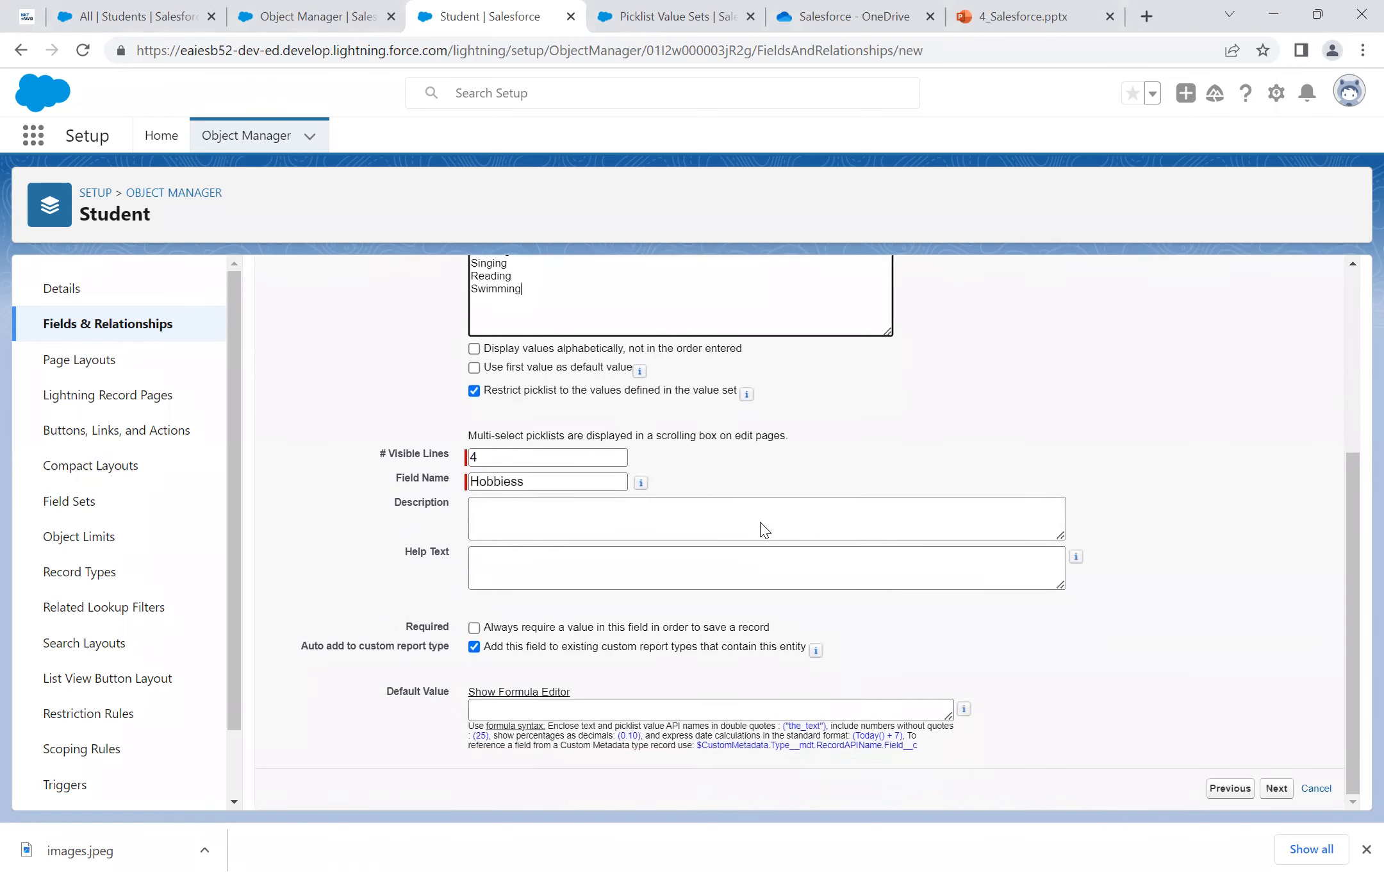
Step: Keep the default field-level security and page layouts, and save the Hobbiess field
left_click(1277, 789)
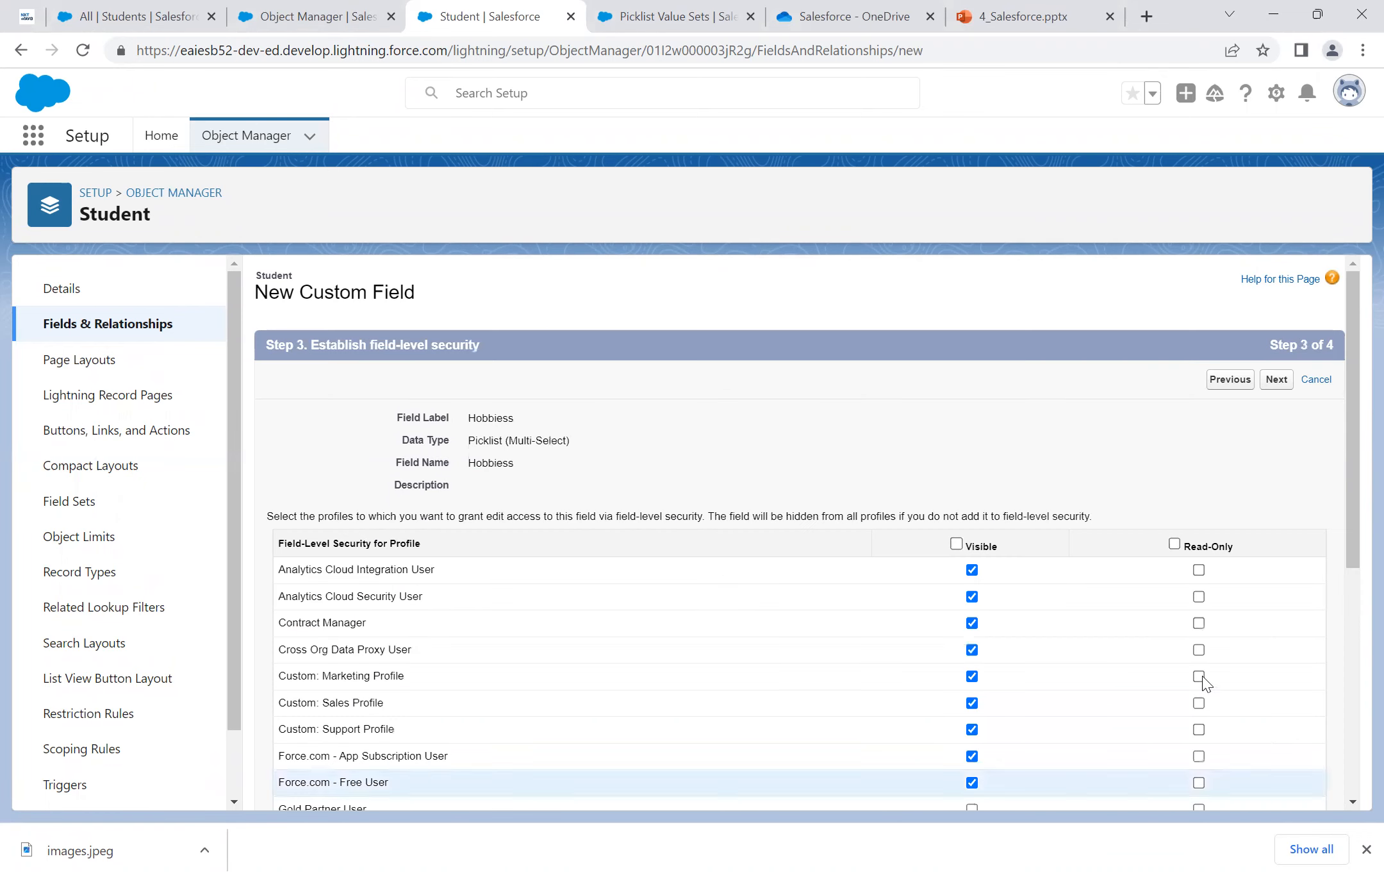
left_click(1277, 379)
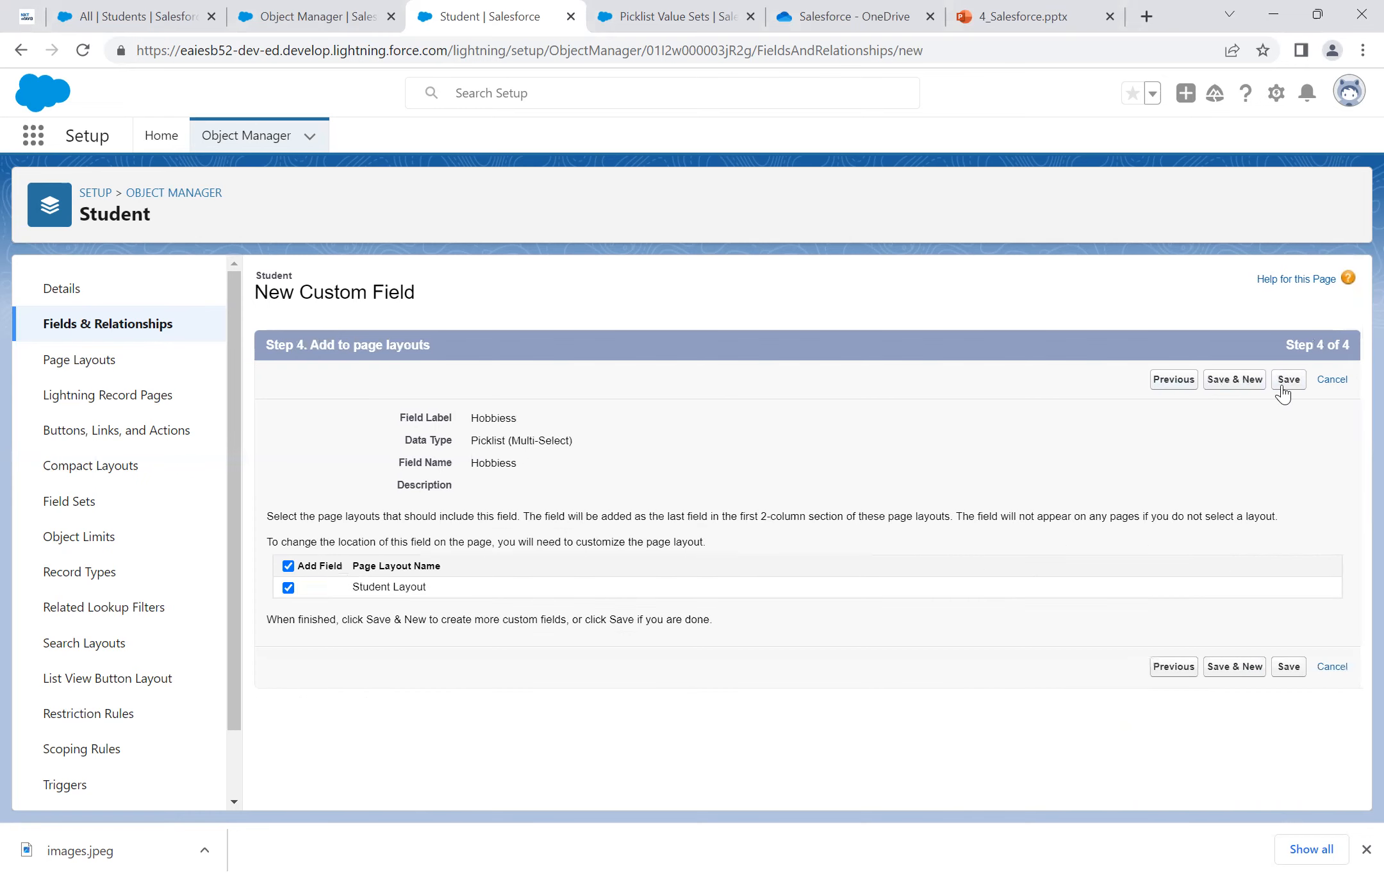
left_click(1288, 379)
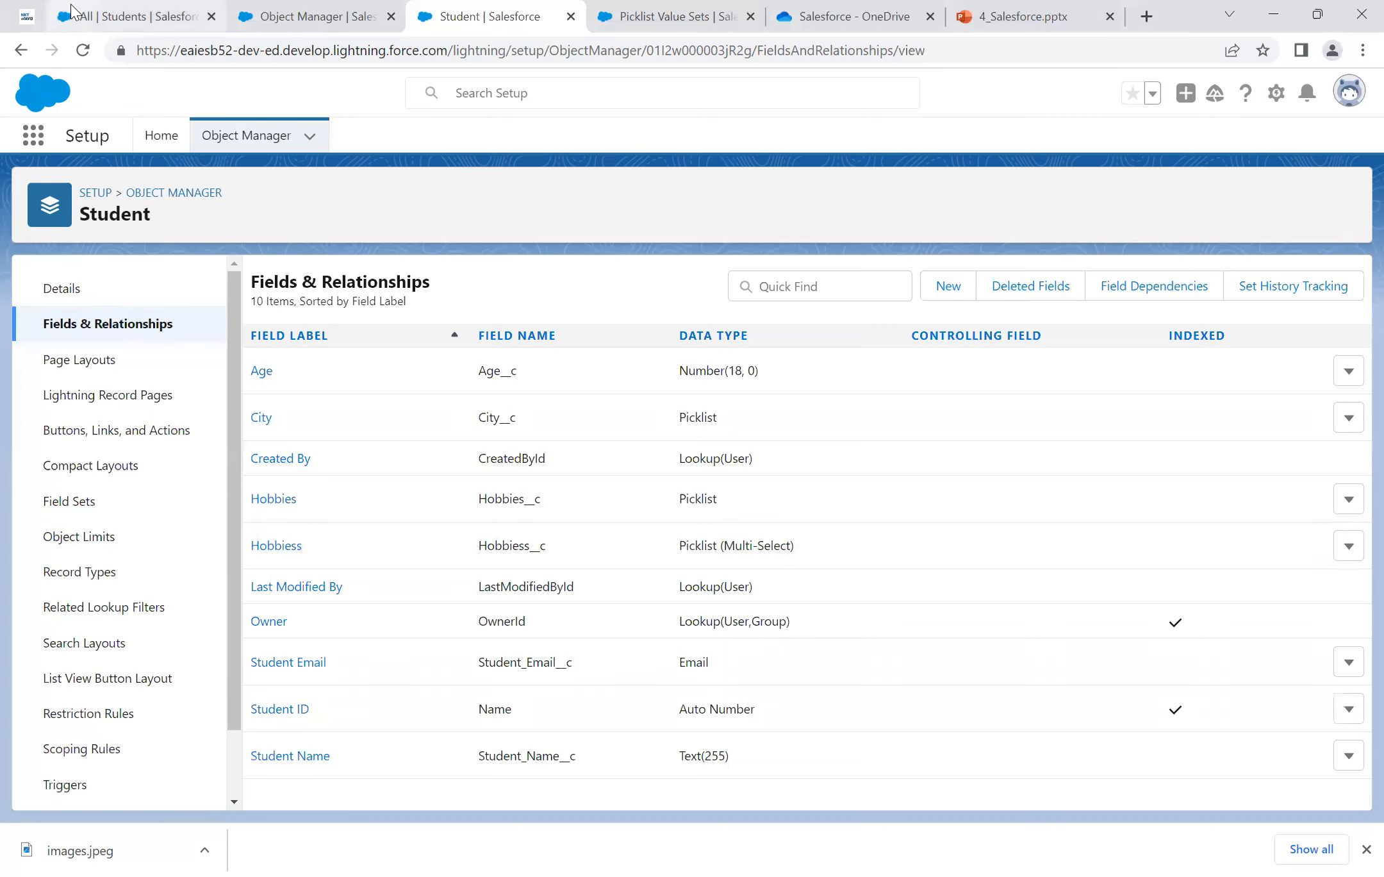
left_click(90, 17)
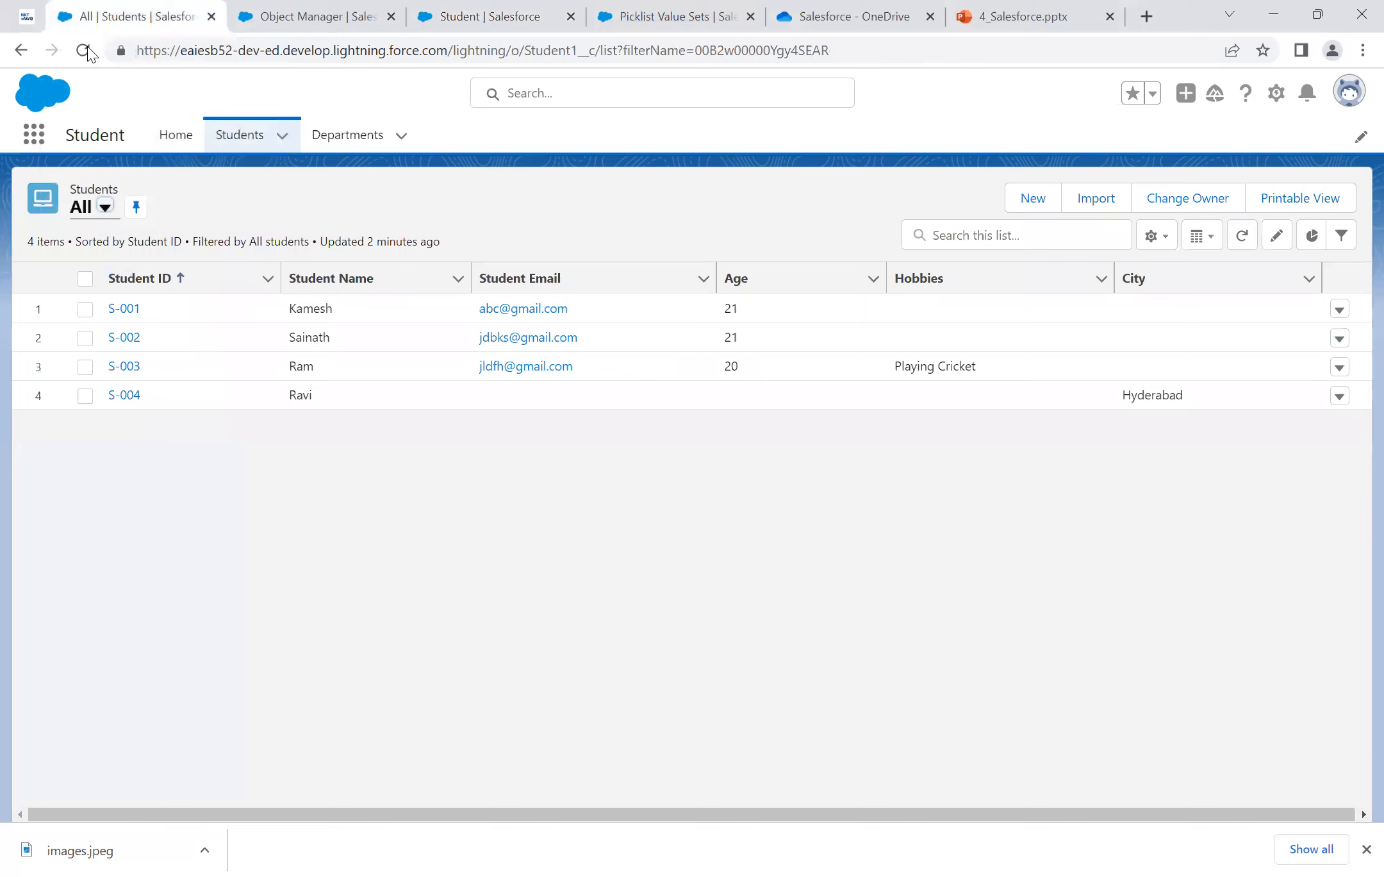
Step: Reload the All students list view, discarding a new student form, so the Hobbiess field is picked up
left_click(87, 49)
left_click(1025, 189)
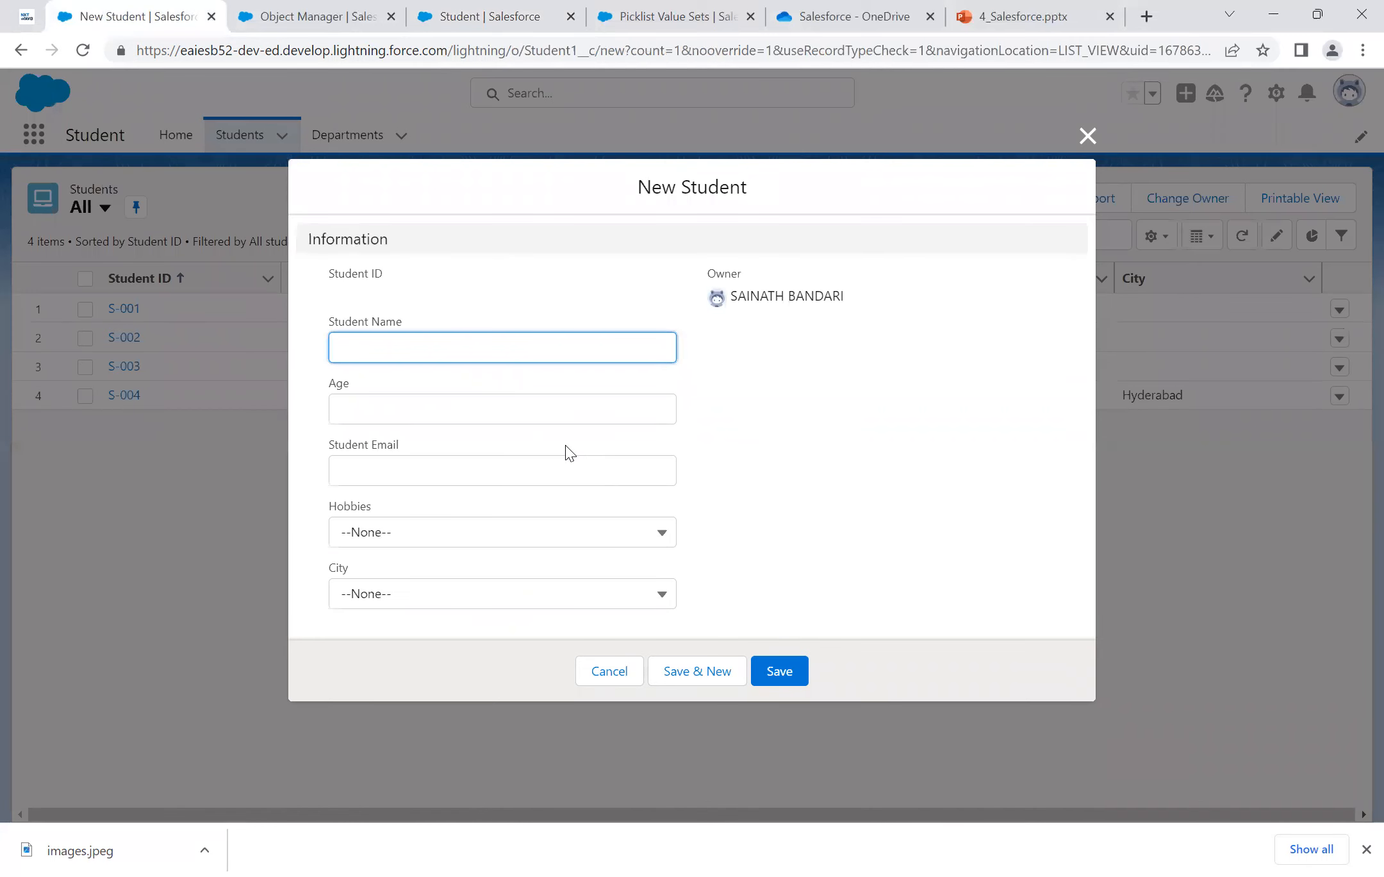
left_click(1087, 136)
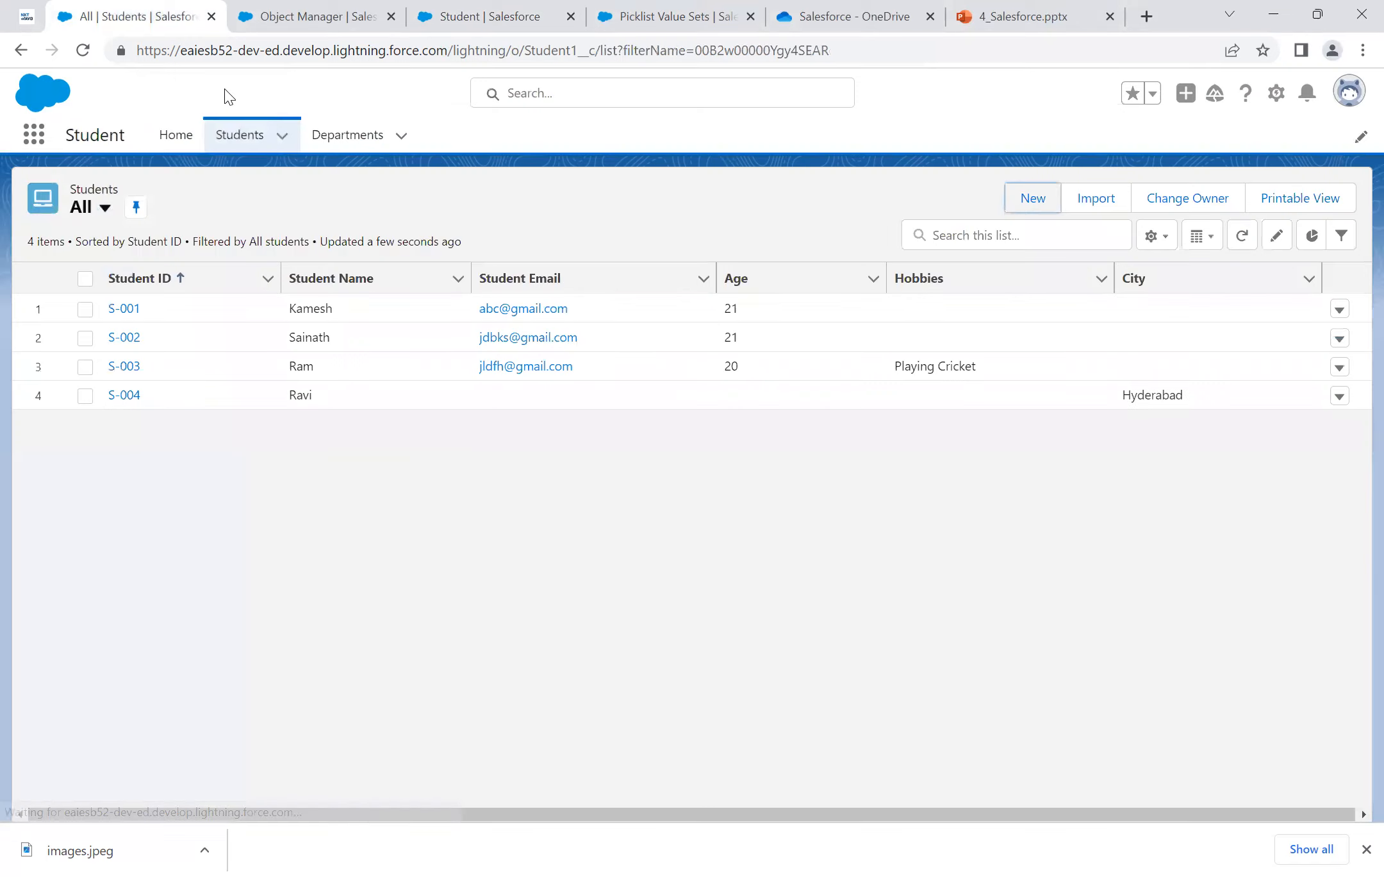
left_click(84, 51)
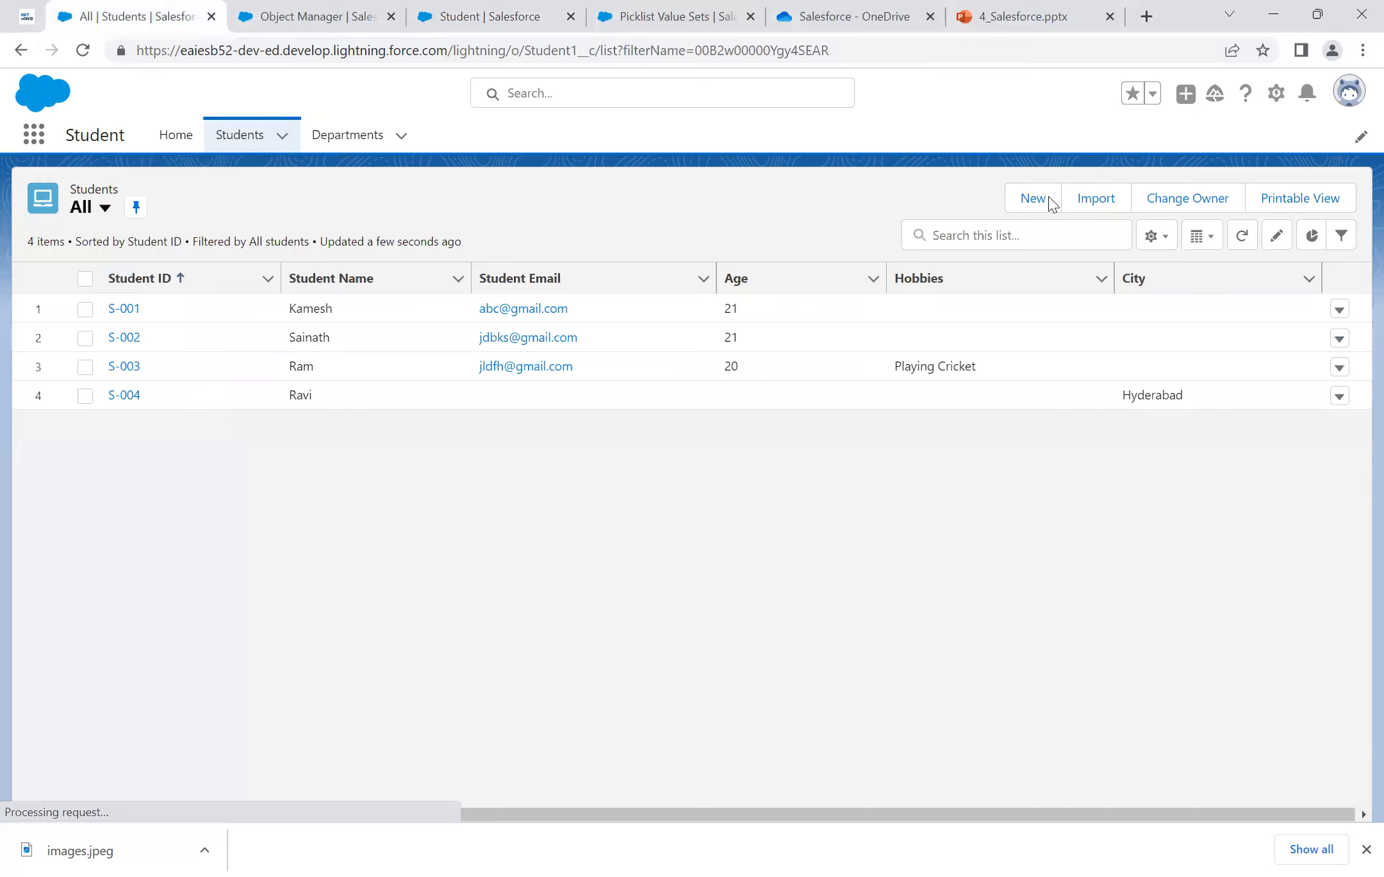
Step: Begin a new student record and choose Dancing and Singing for Hobbiess
left_click(1048, 195)
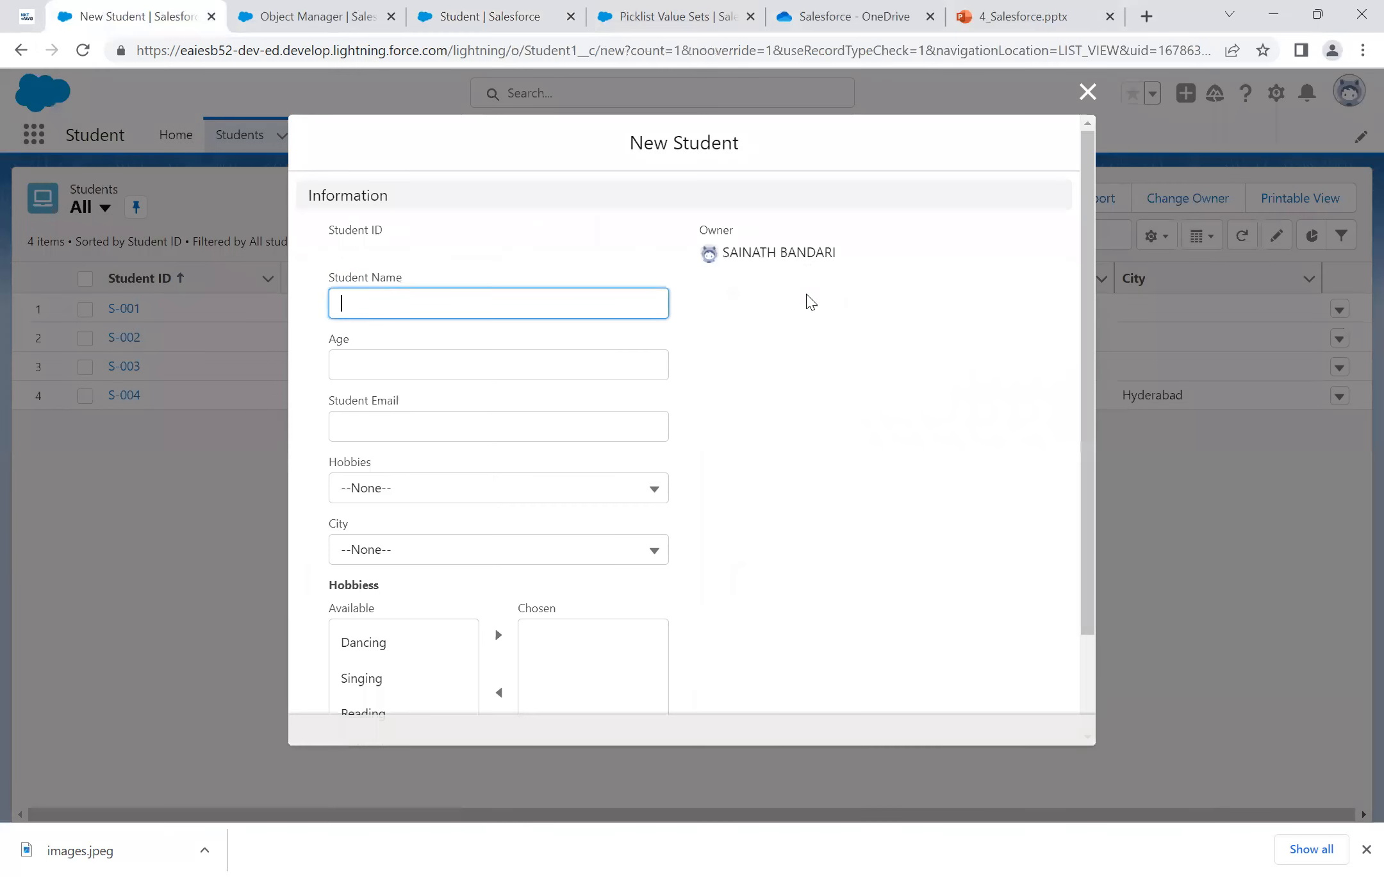
scroll(606, 436, "down", 2)
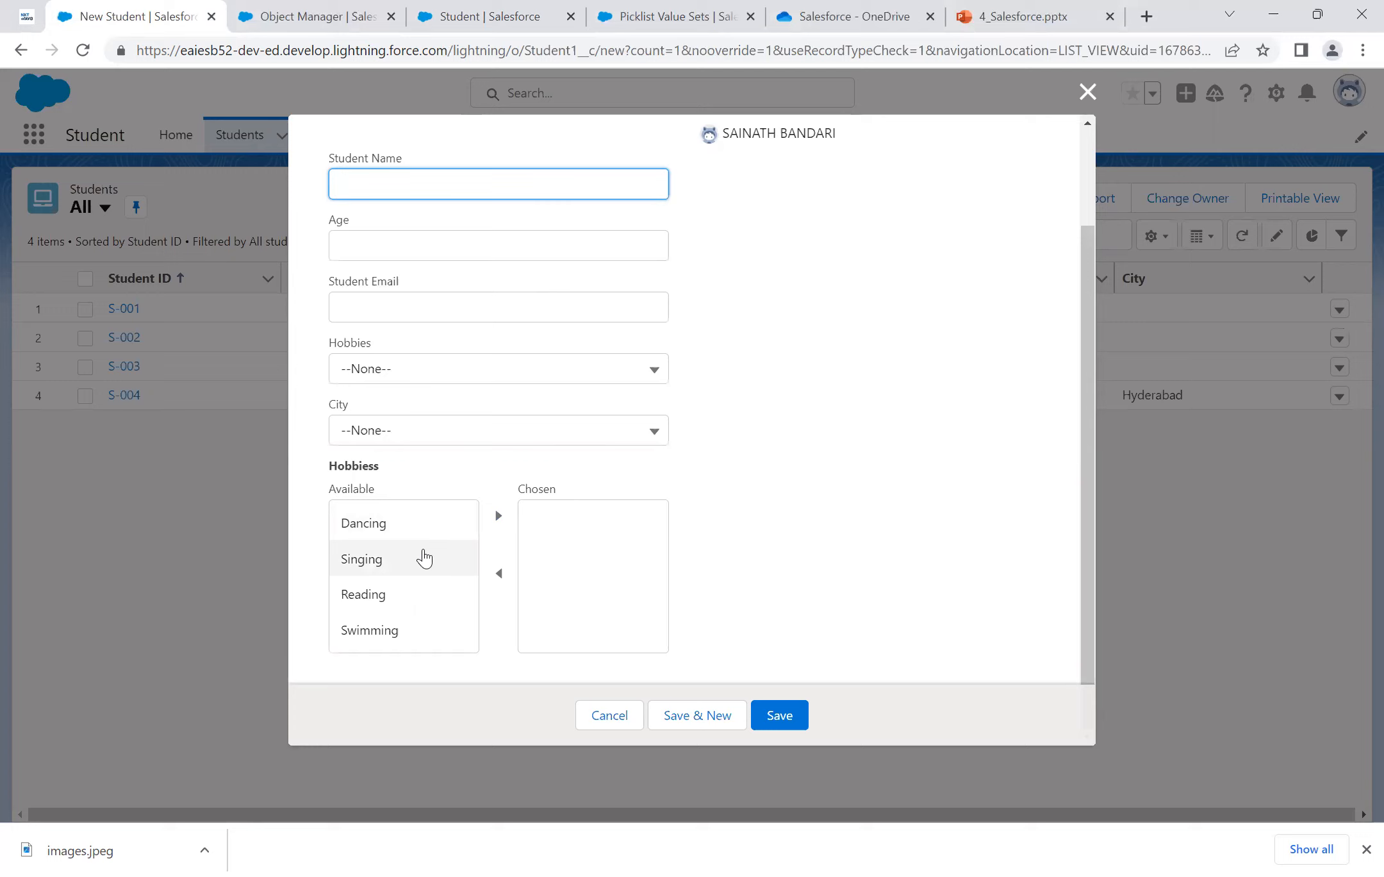
left_click(489, 372)
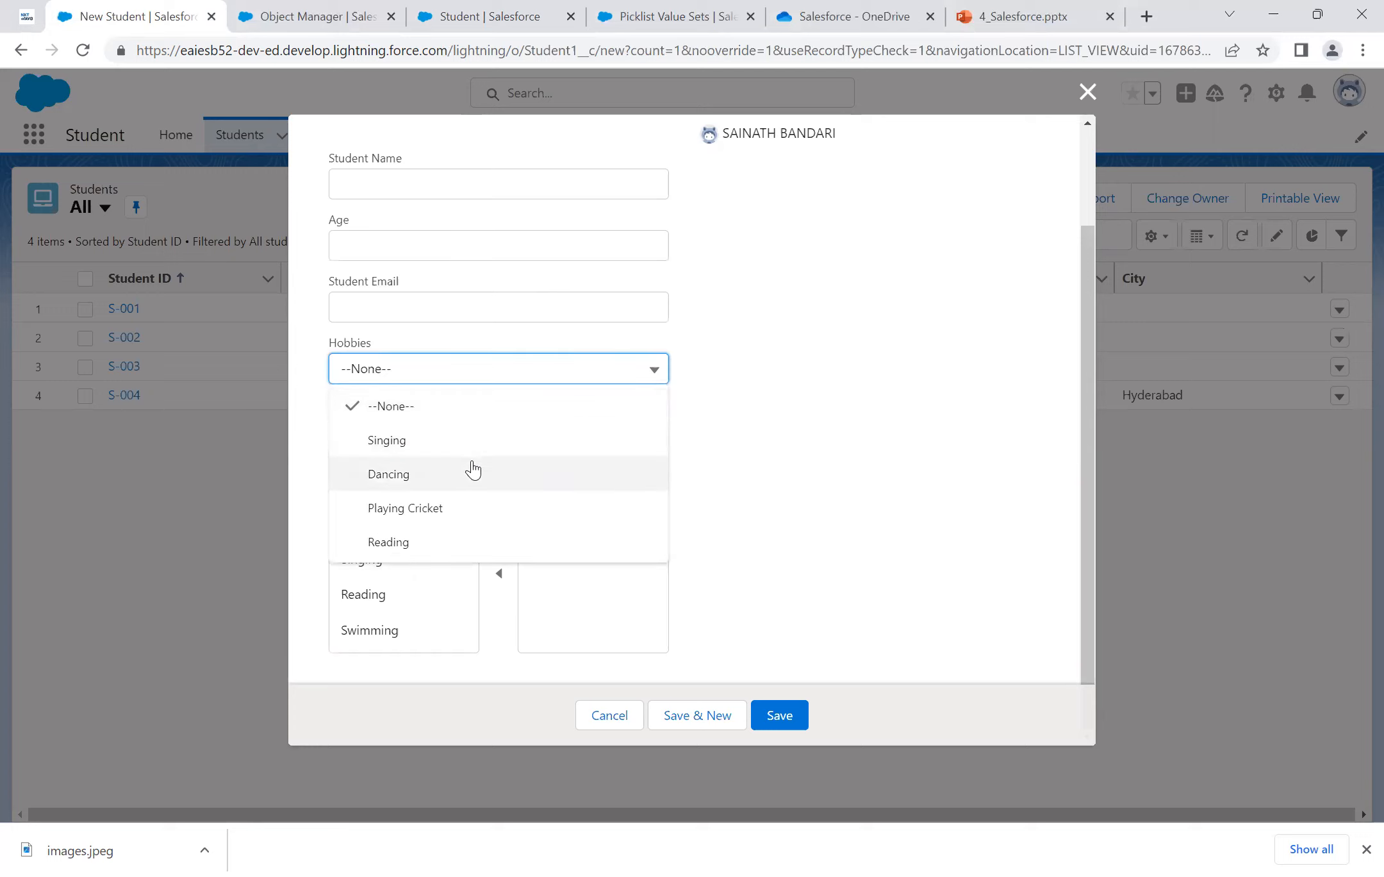
left_click(740, 487)
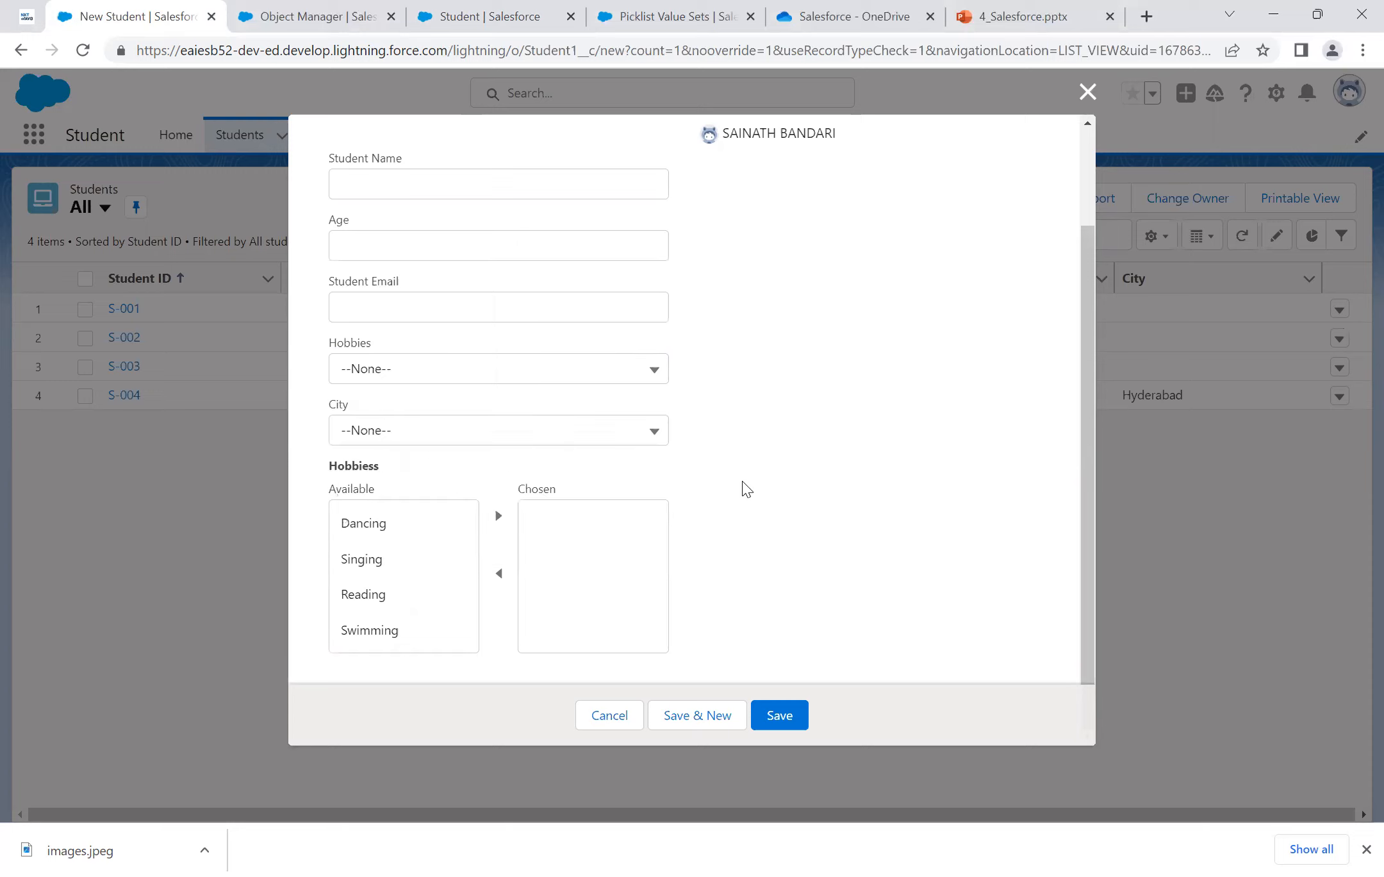
left_click(410, 526)
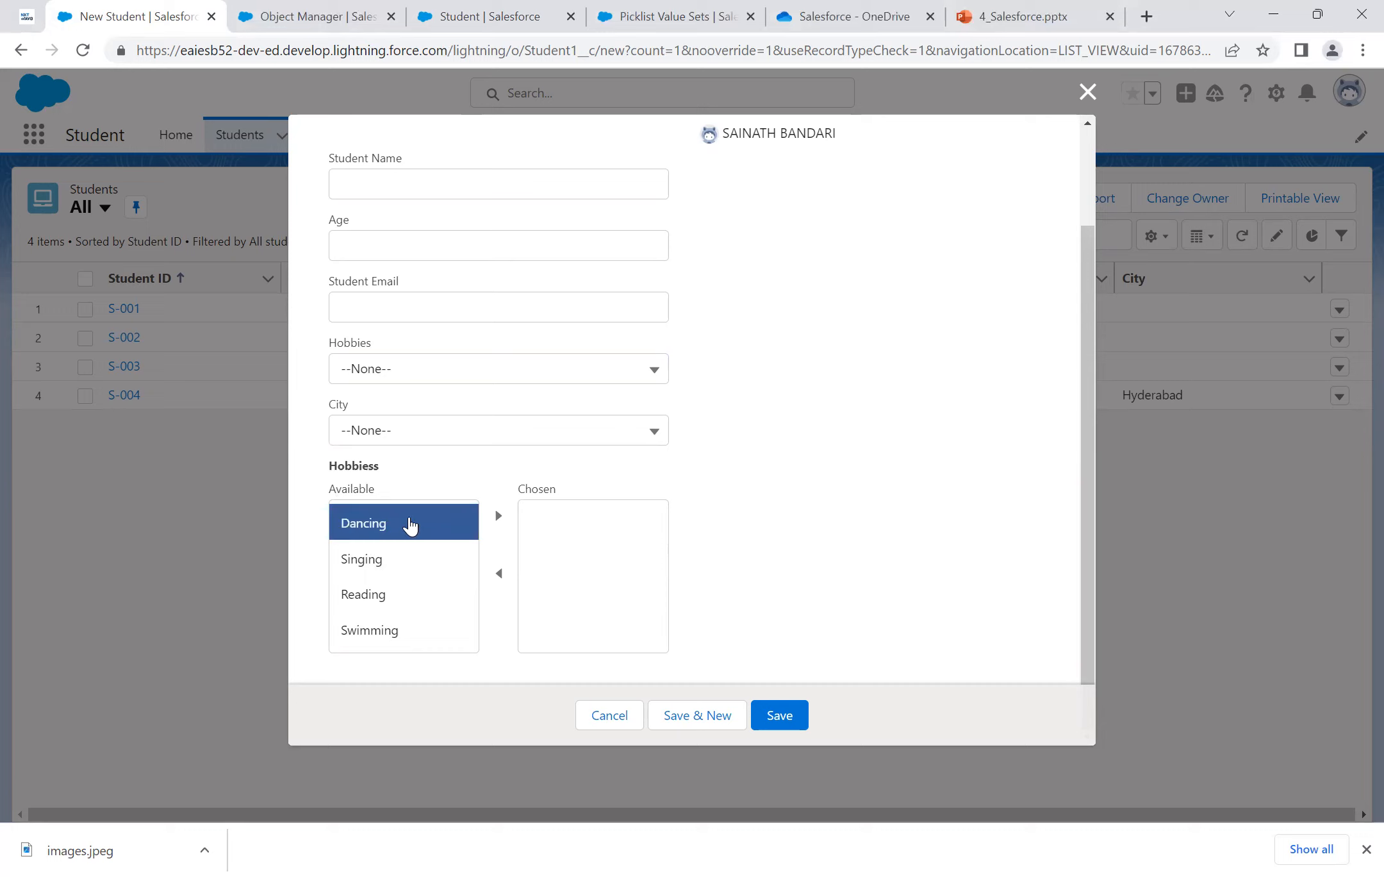
left_click(417, 557, "shift")
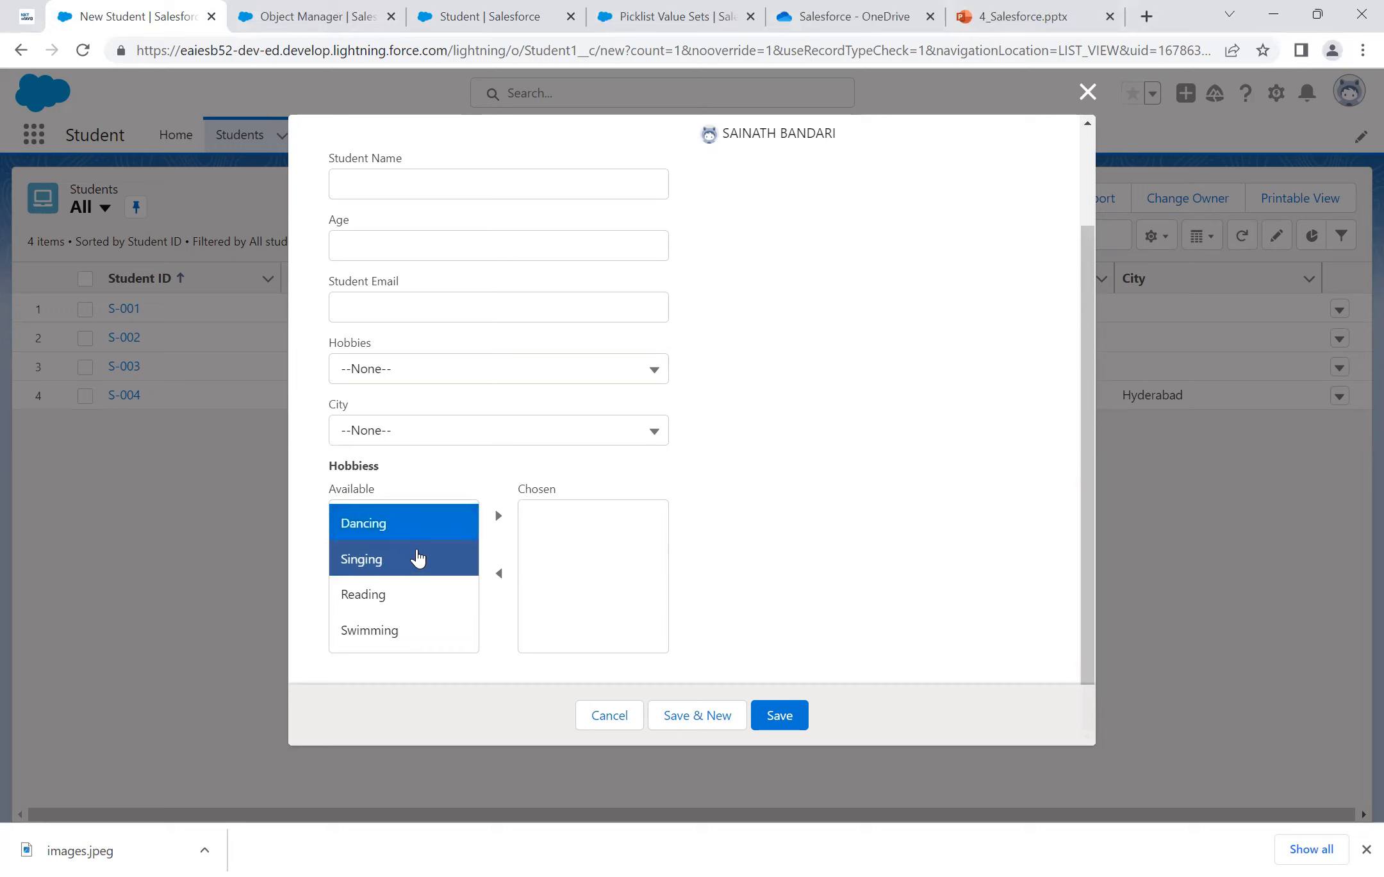
left_click(499, 516)
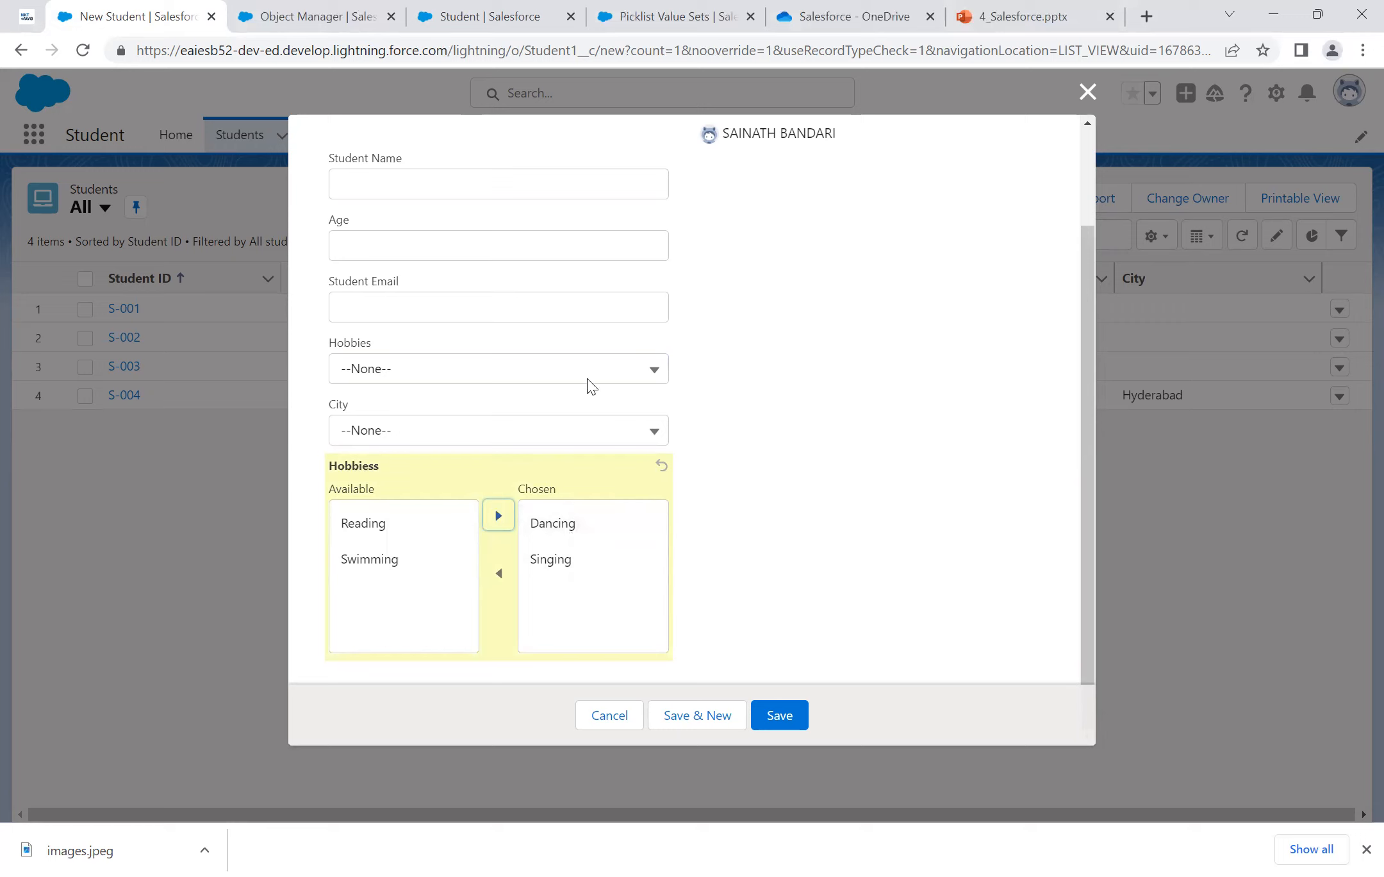
Step: Enter the student's name and save the new record S-005
scroll(587, 377, "up", 2)
left_click(566, 306)
type("Raju")
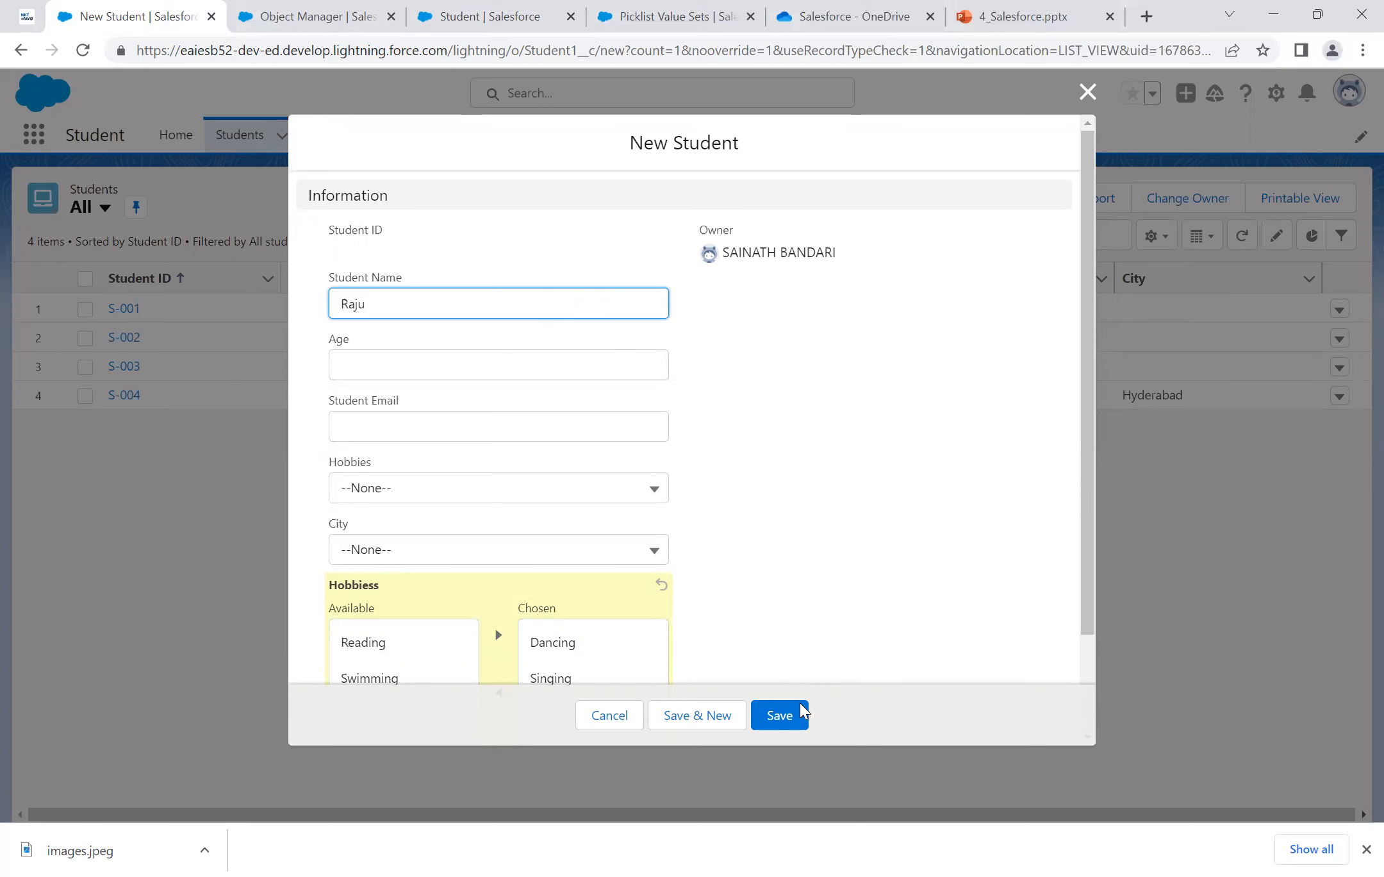
left_click(779, 714)
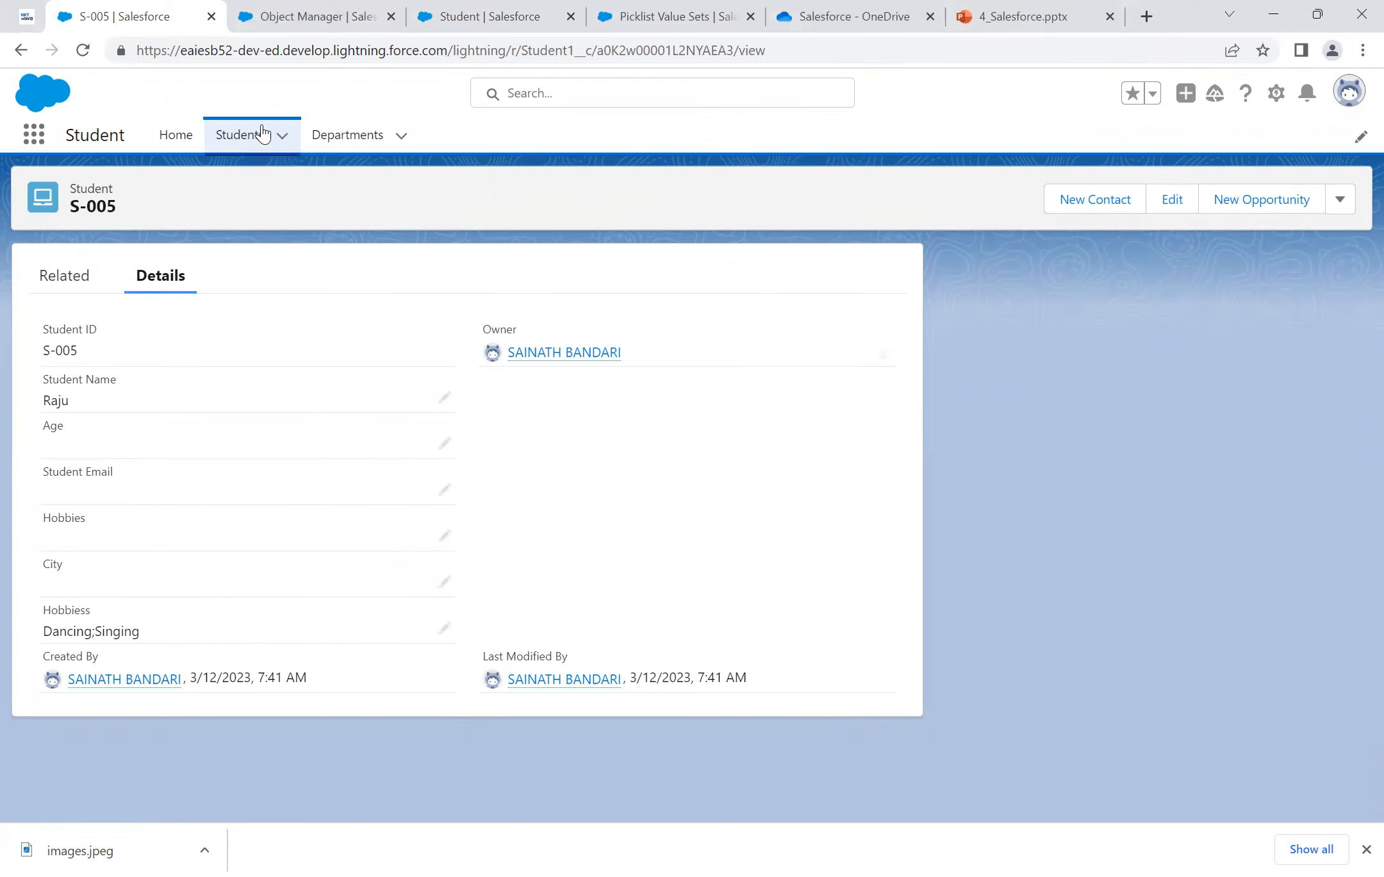
Step: Add Hobbiess to the All students list view's visible fields and save the column set
left_click(237, 135)
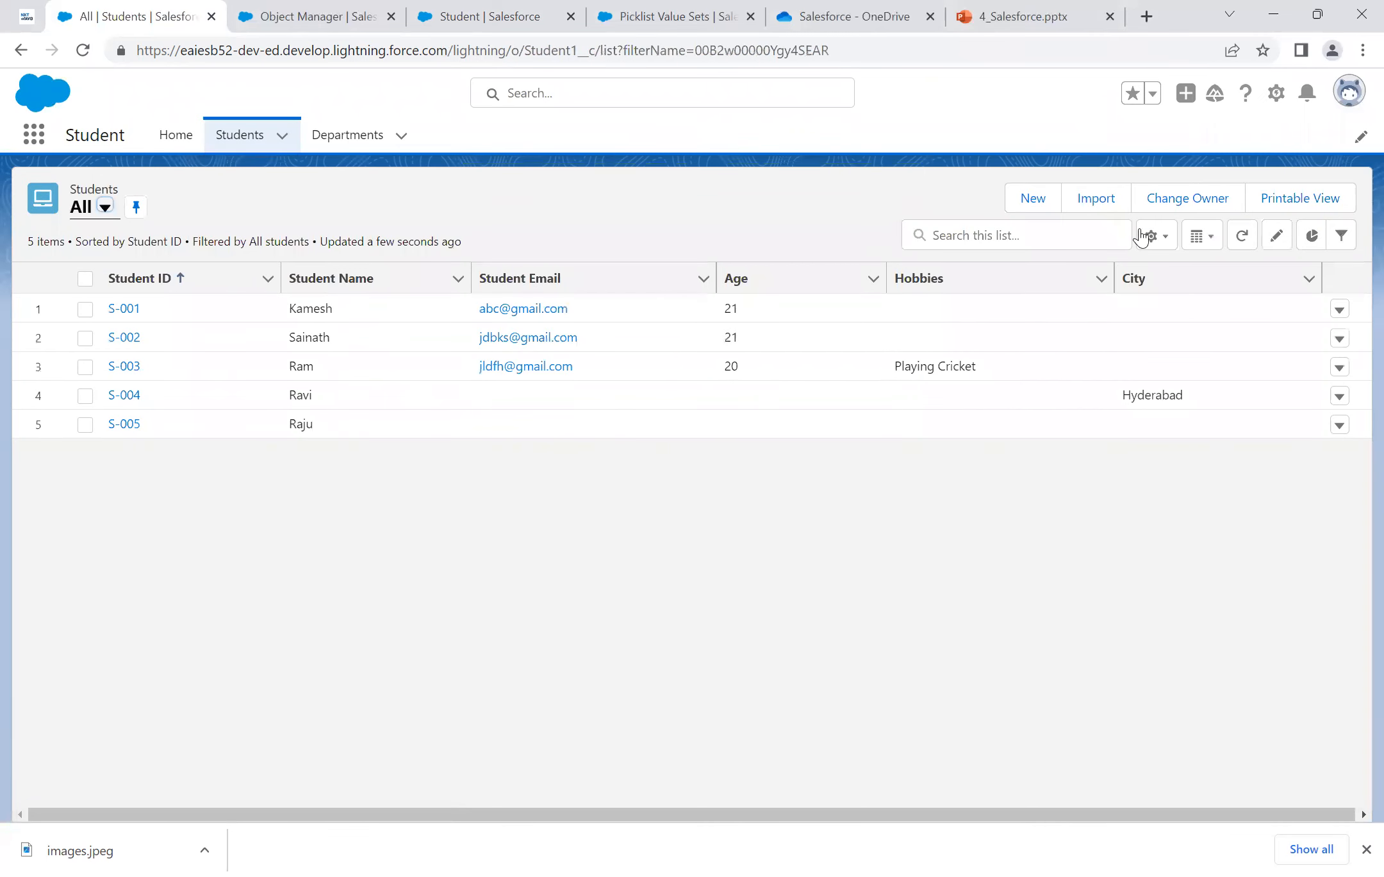
left_click(1163, 240)
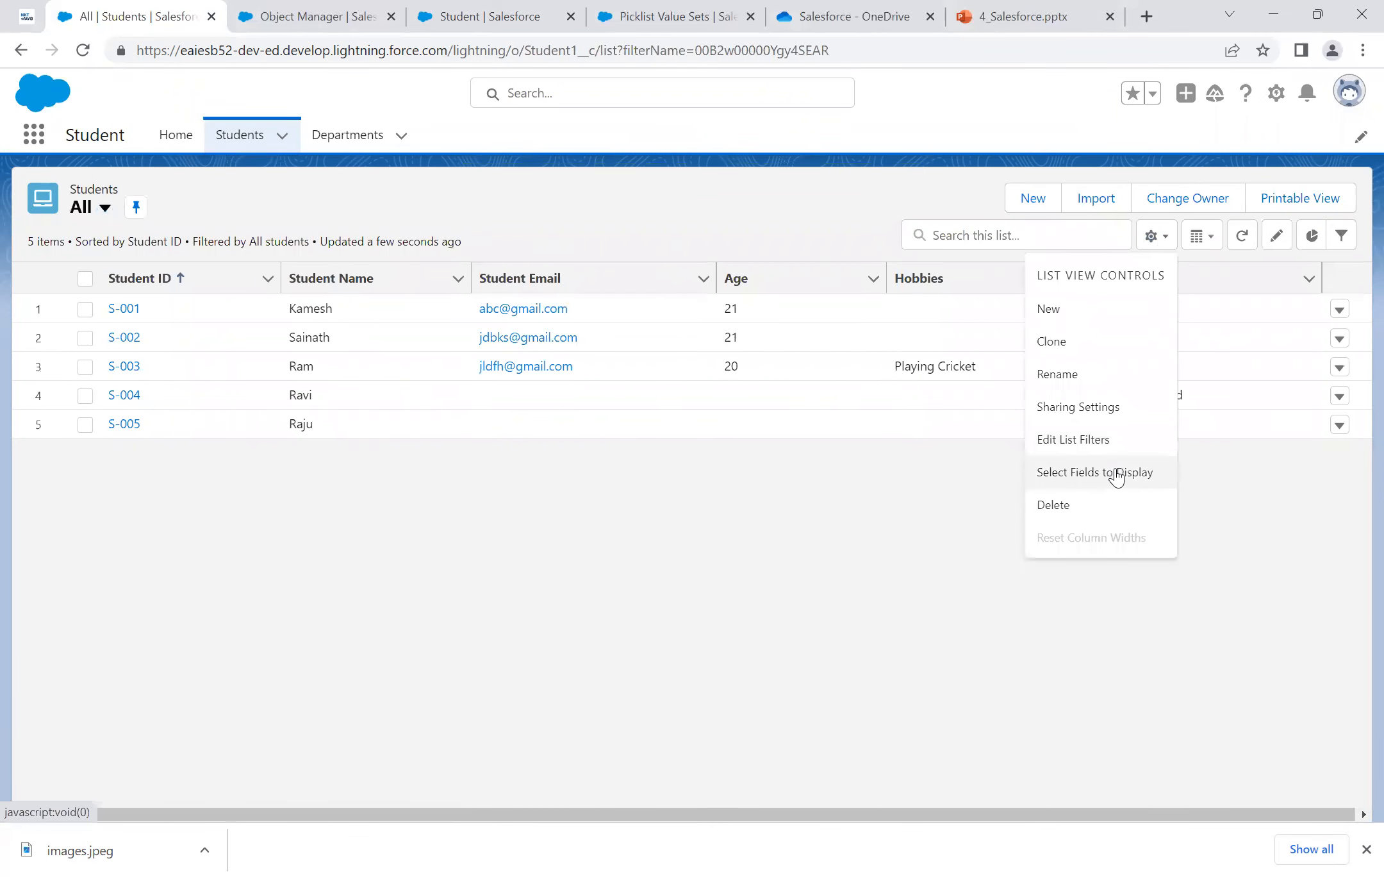
left_click(1115, 472)
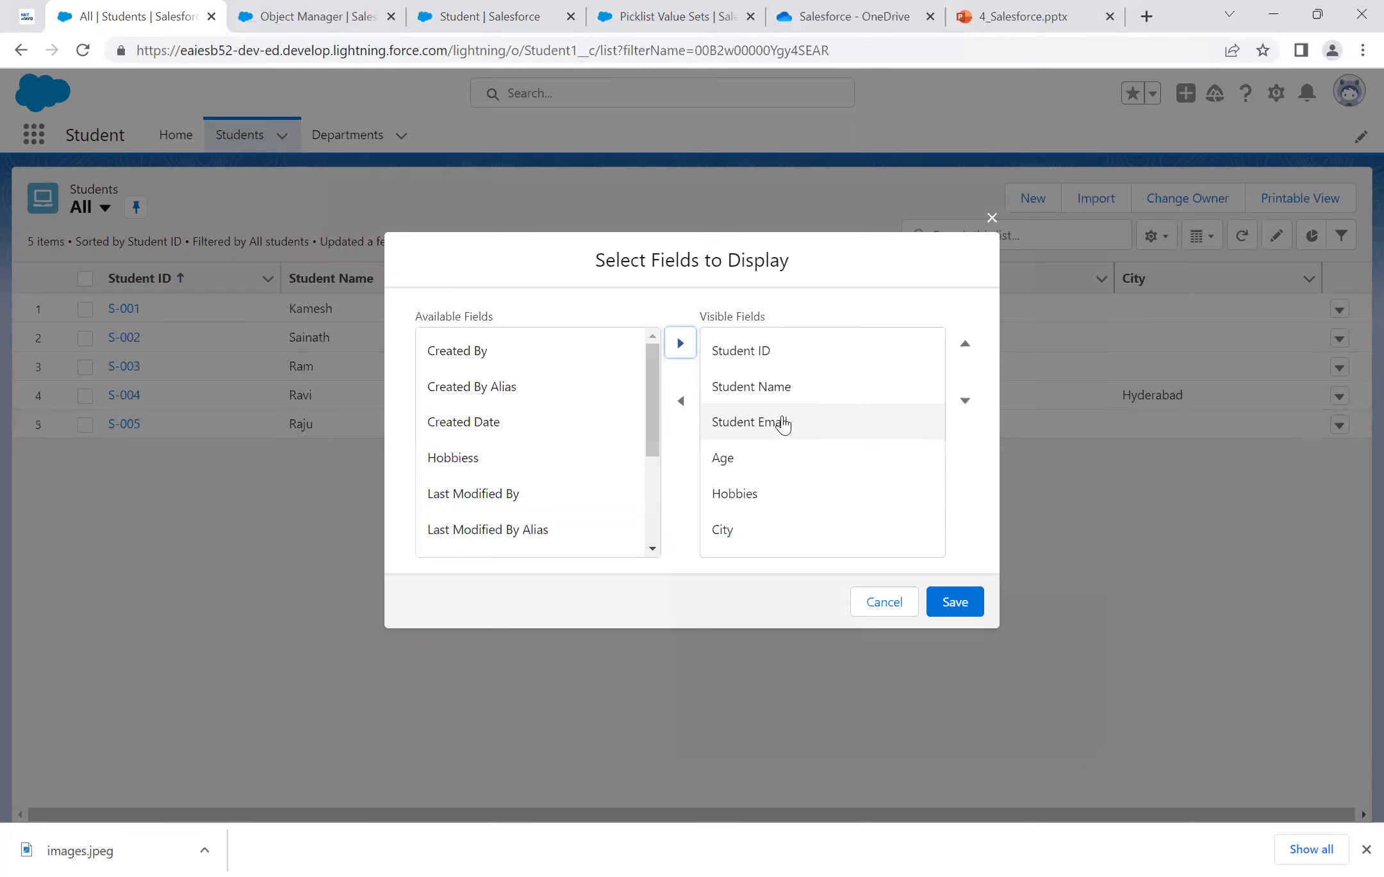
left_click(541, 450)
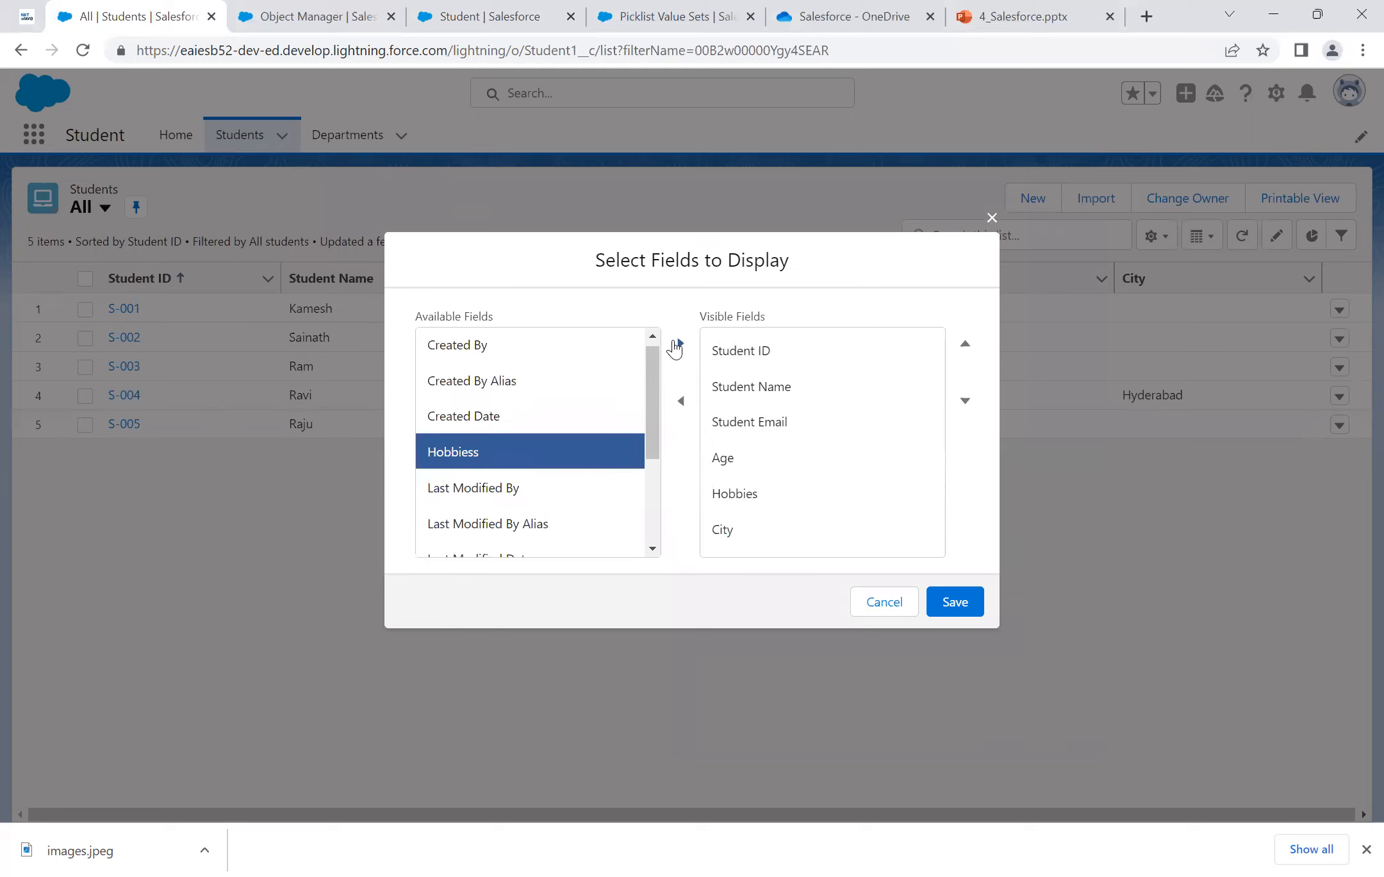
left_click(679, 346)
left_click(958, 602)
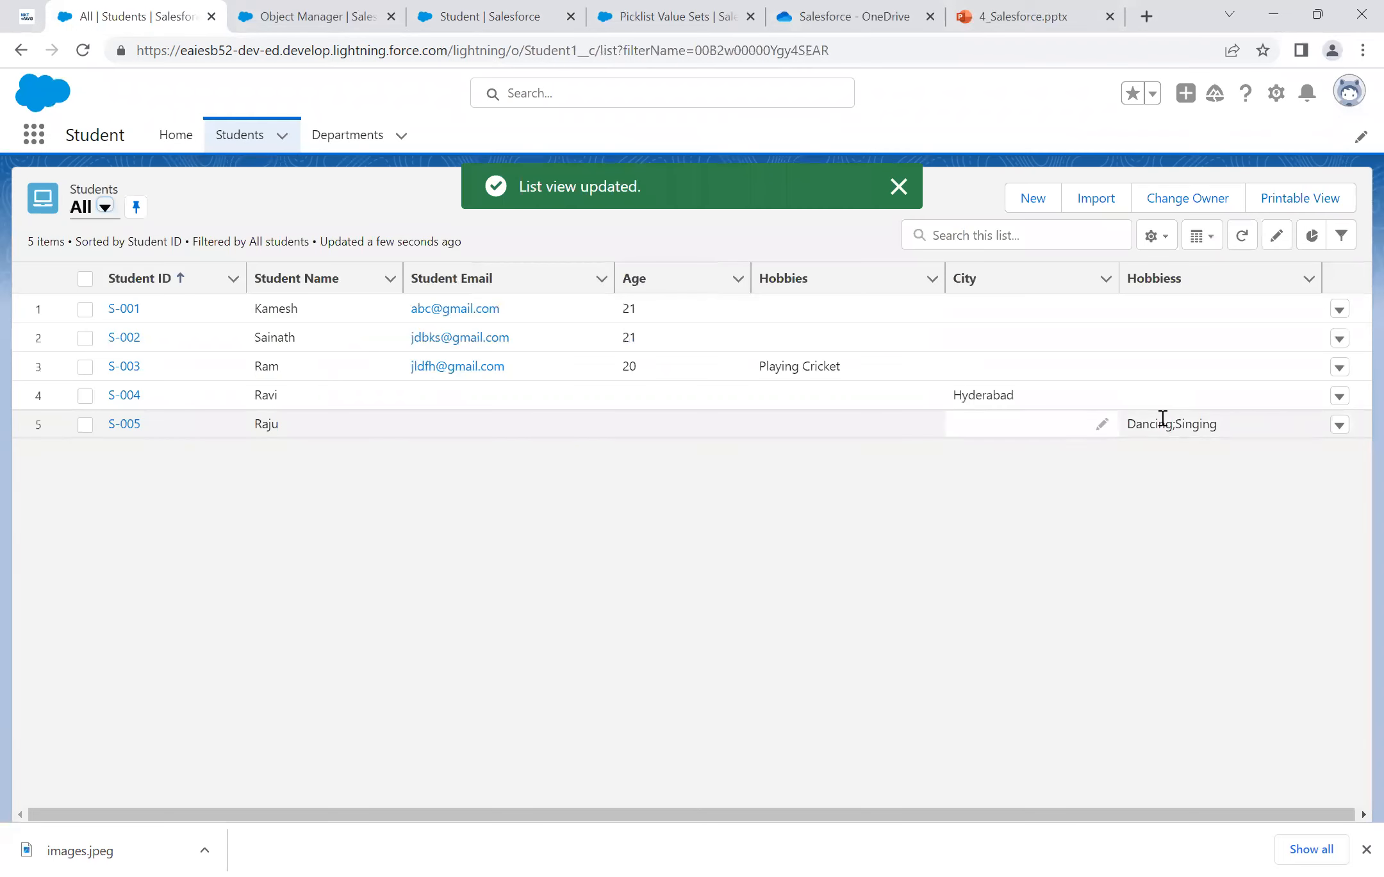